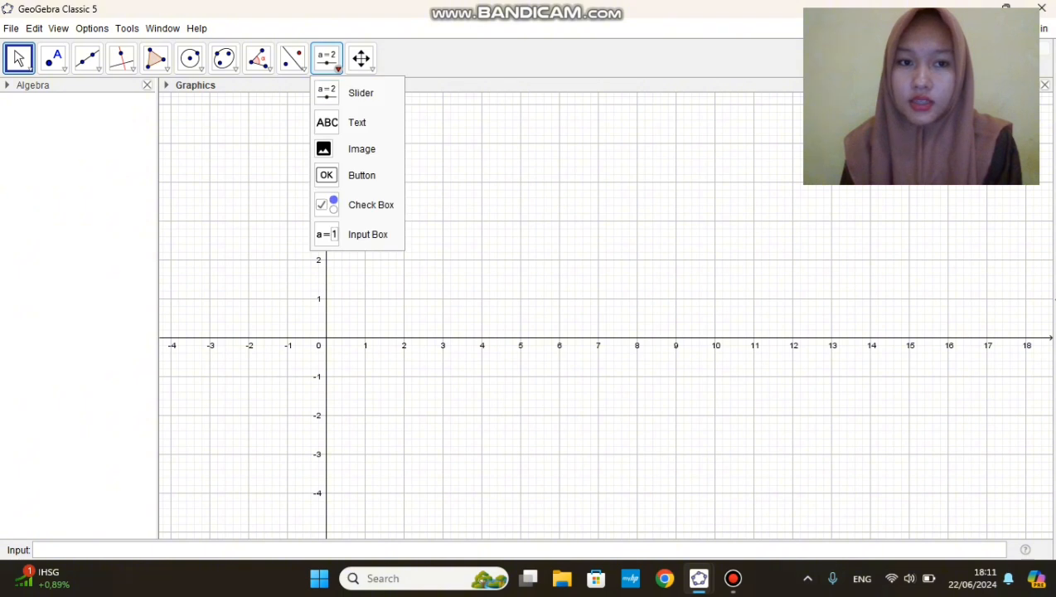
# Step: Create a number slider named r with minimum 0, maximum 10 and increment 0,5
pyautogui.click(352, 92)
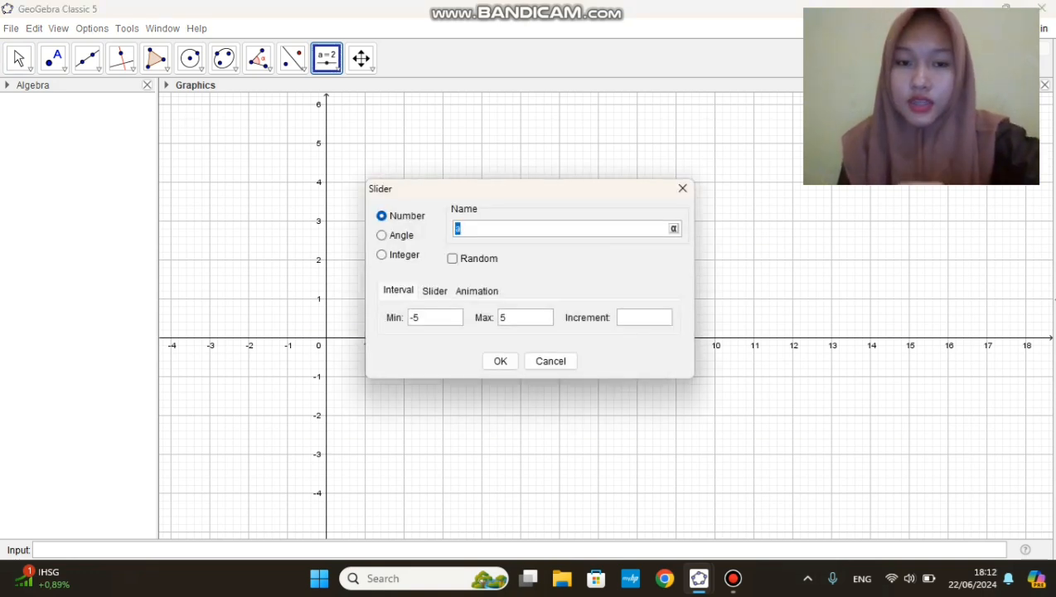
pyautogui.write('r')
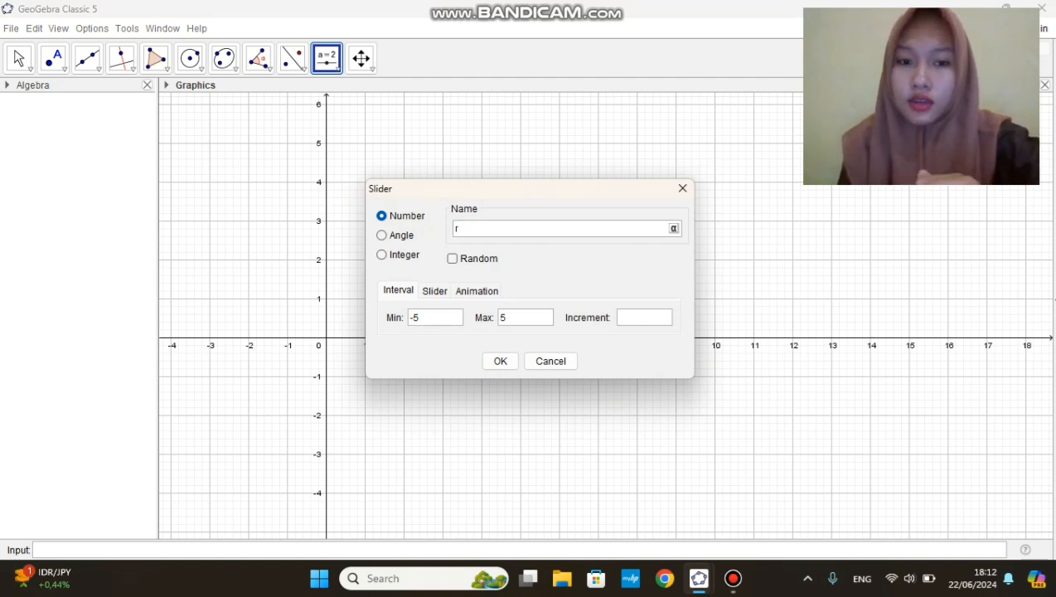
pyautogui.click(419, 318)
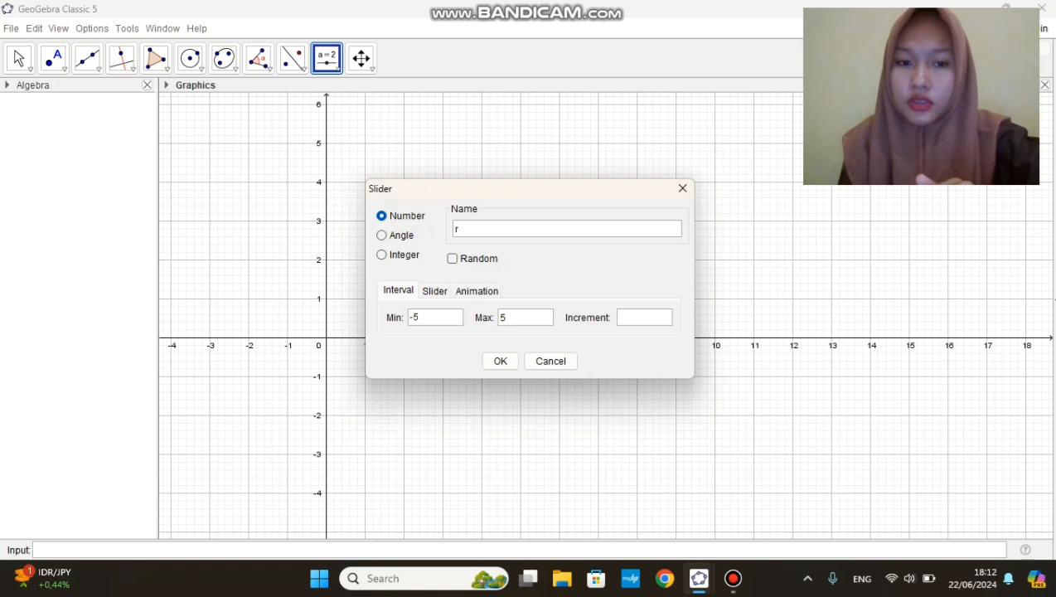
pyautogui.press('BackSpace')
pyautogui.press('BackSpace')
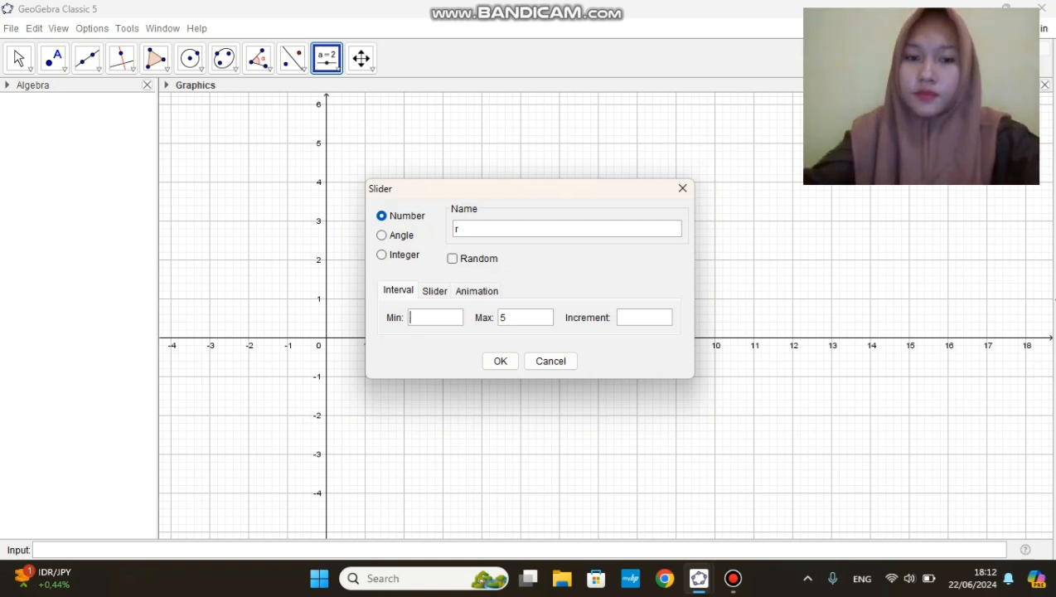
pyautogui.write('0')
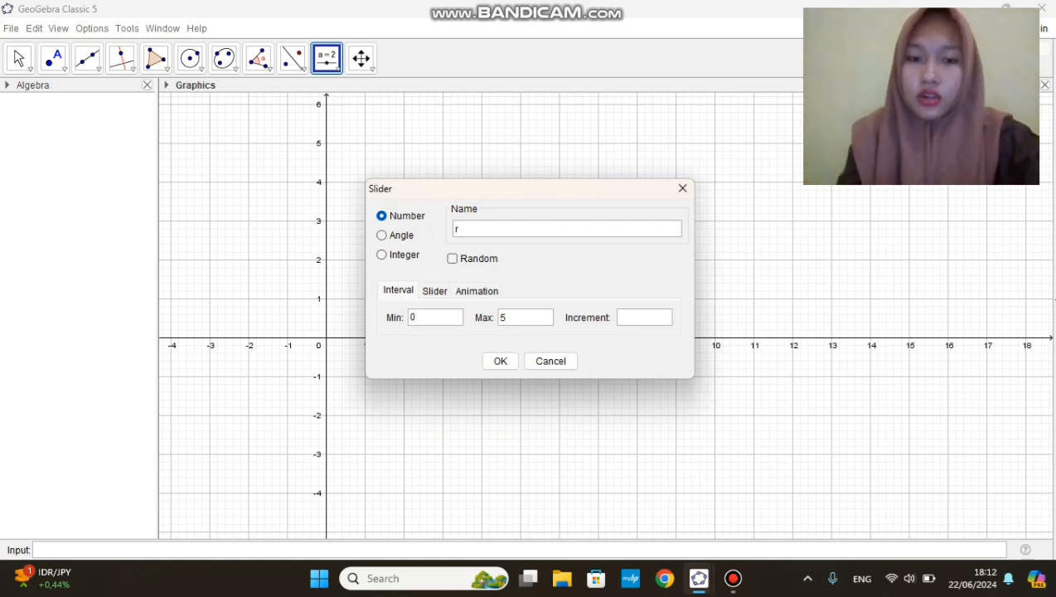
pyautogui.click(505, 318)
pyautogui.press('BackSpace')
pyautogui.write('10')
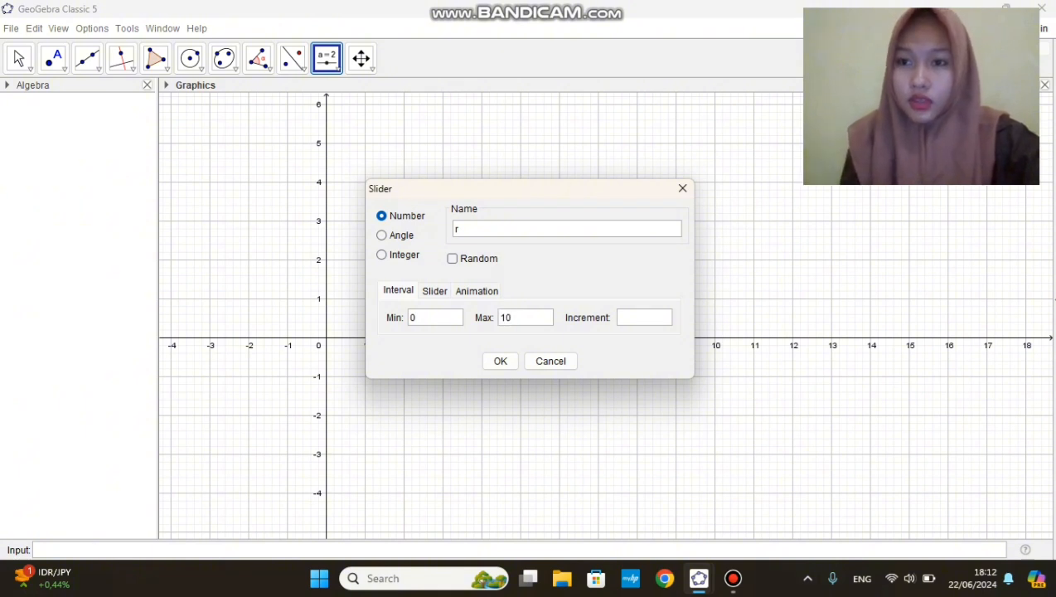
pyautogui.write('0,5')
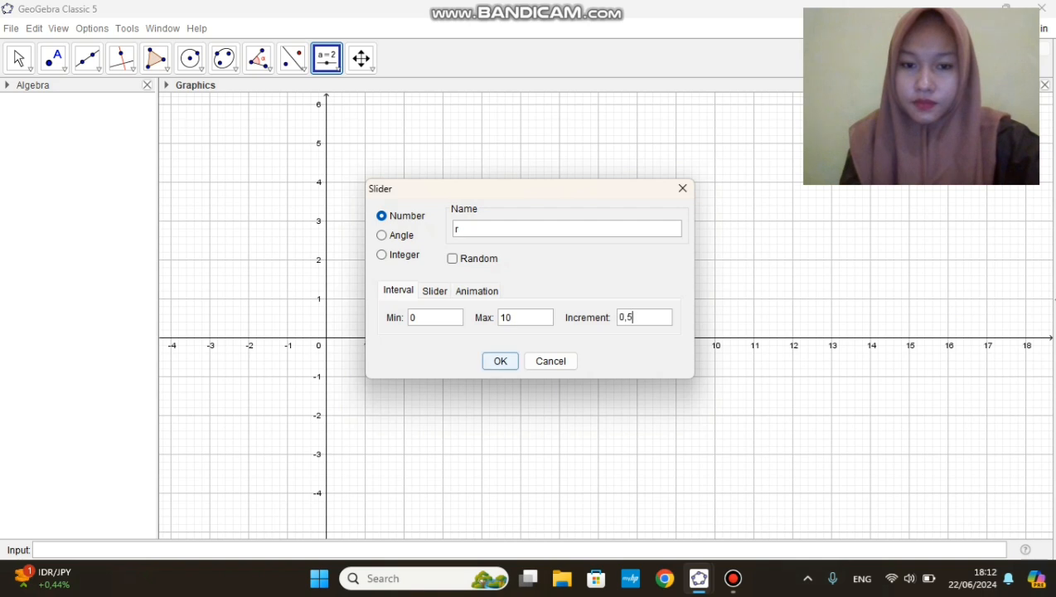
pyautogui.click(500, 361)
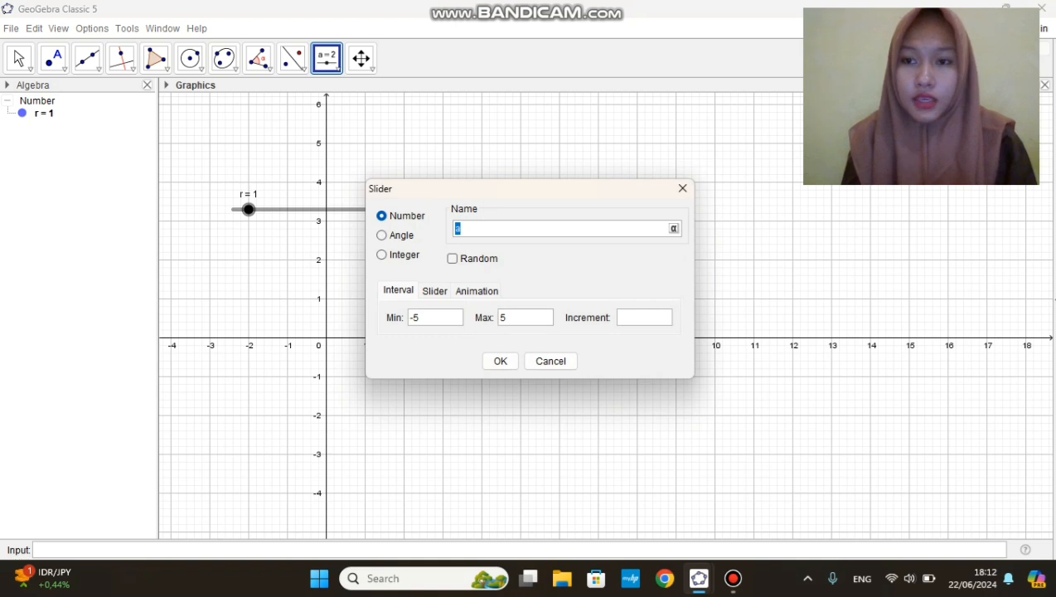
# Step: Create a second number slider named t below r, with minimum 0, maximum 10 and increment 0.5
pyautogui.write('t')
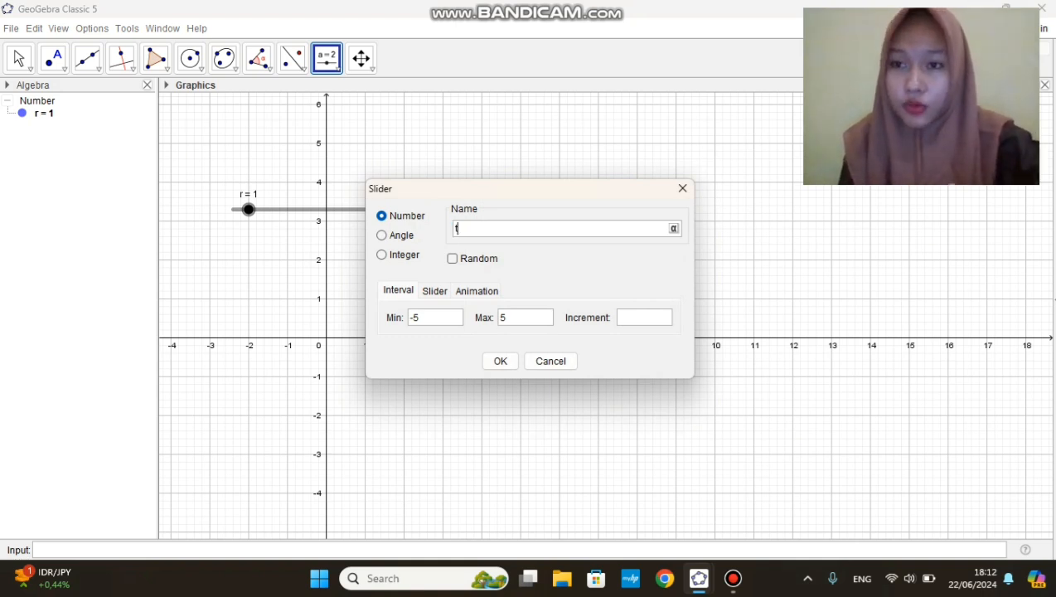
pyautogui.click(419, 317)
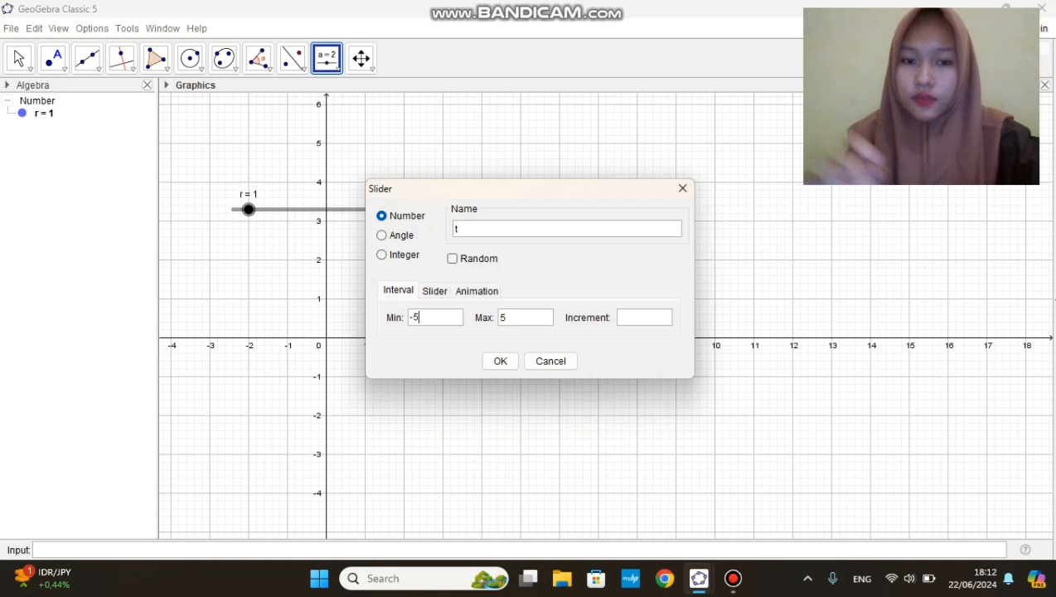
pyautogui.press('BackSpace')
pyautogui.press('BackSpace')
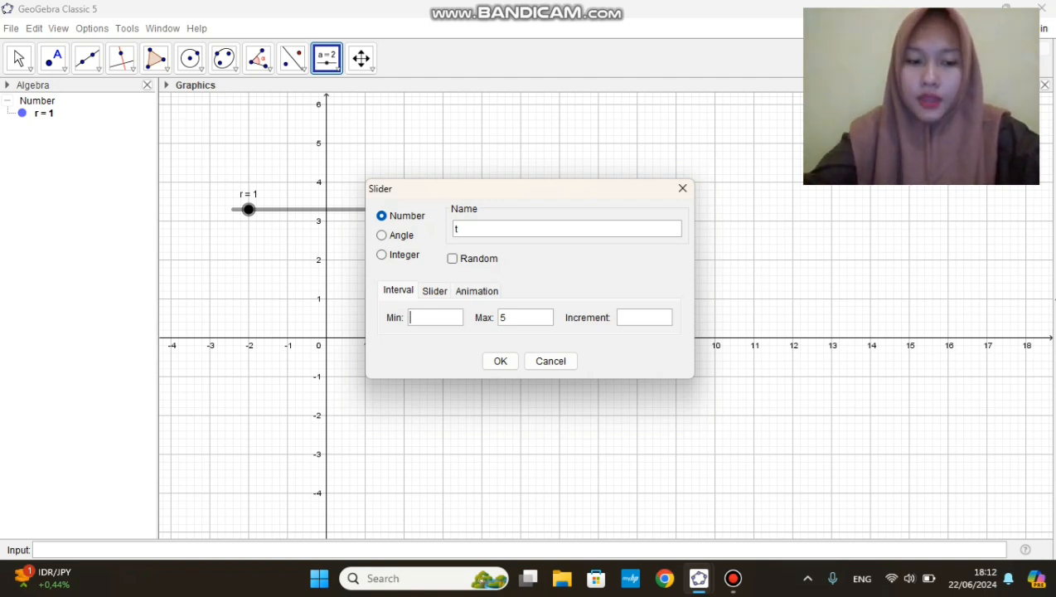
pyautogui.write('0')
pyautogui.click(506, 316)
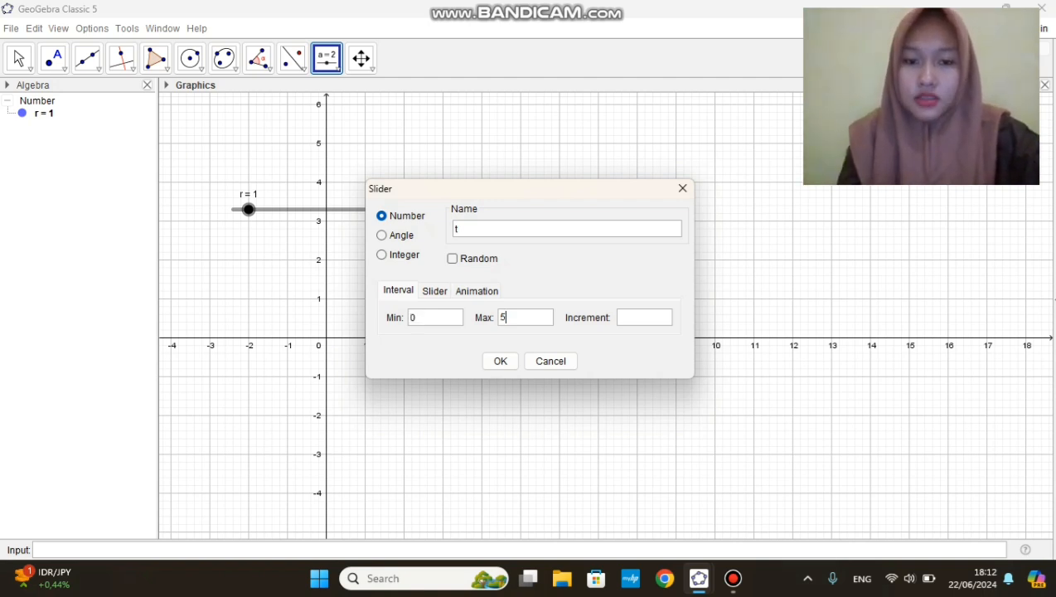
pyautogui.press('BackSpace')
pyautogui.write('10')
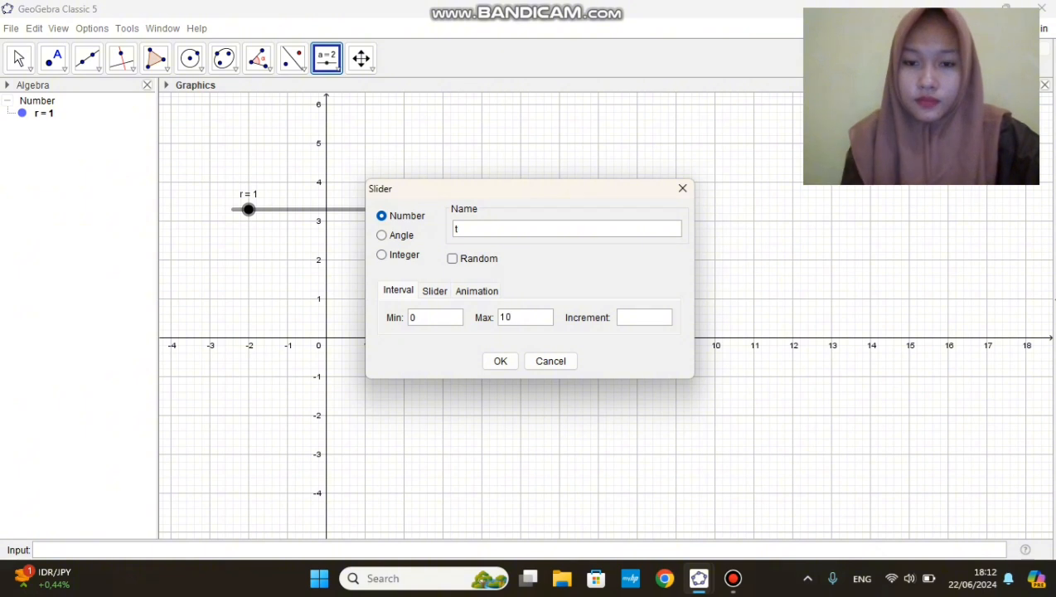
pyautogui.click(619, 316)
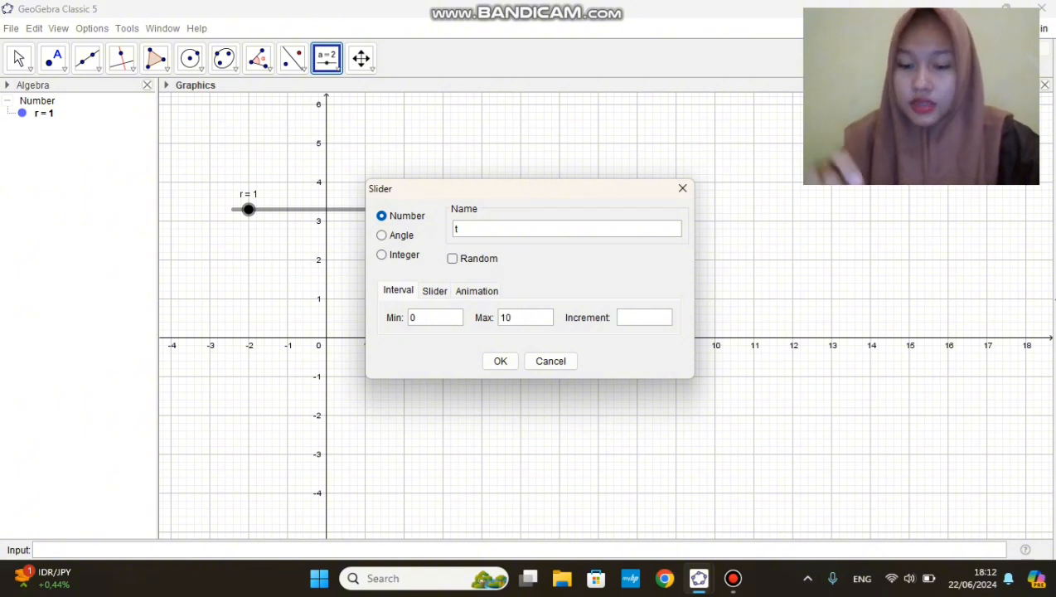
pyautogui.write('0,5')
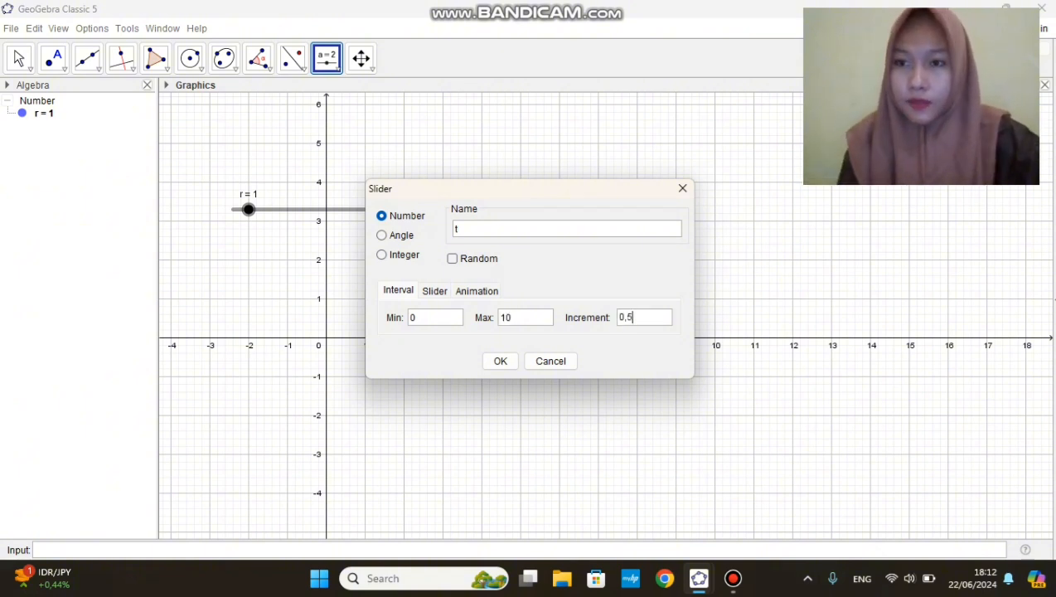
pyautogui.press('Return')
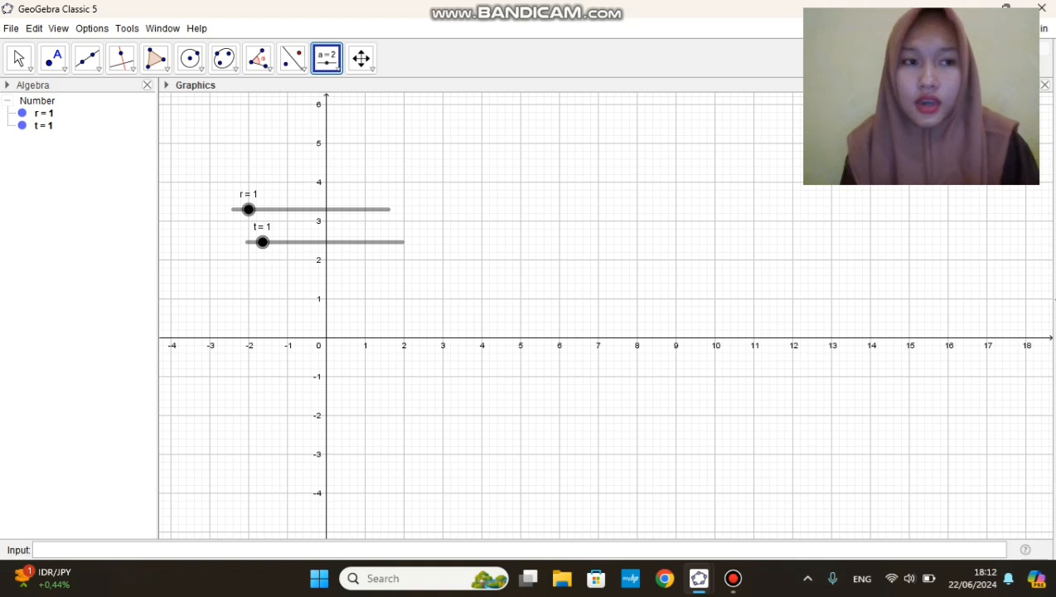
# Step: Move sliders r and t up and to the left so they are aligned one above the other
pyautogui.click(18, 58)
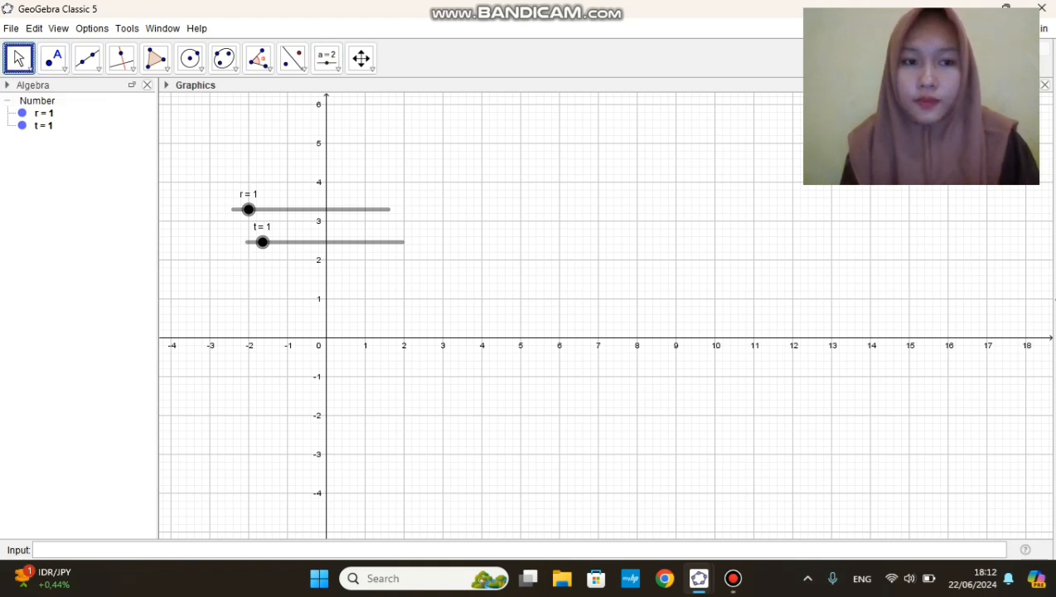
pyautogui.moveTo(274, 209); pyautogui.dragTo(244, 183)
pyautogui.press('Escape')
pyautogui.moveTo(263, 242); pyautogui.dragTo(219, 212)
pyautogui.press('Escape')
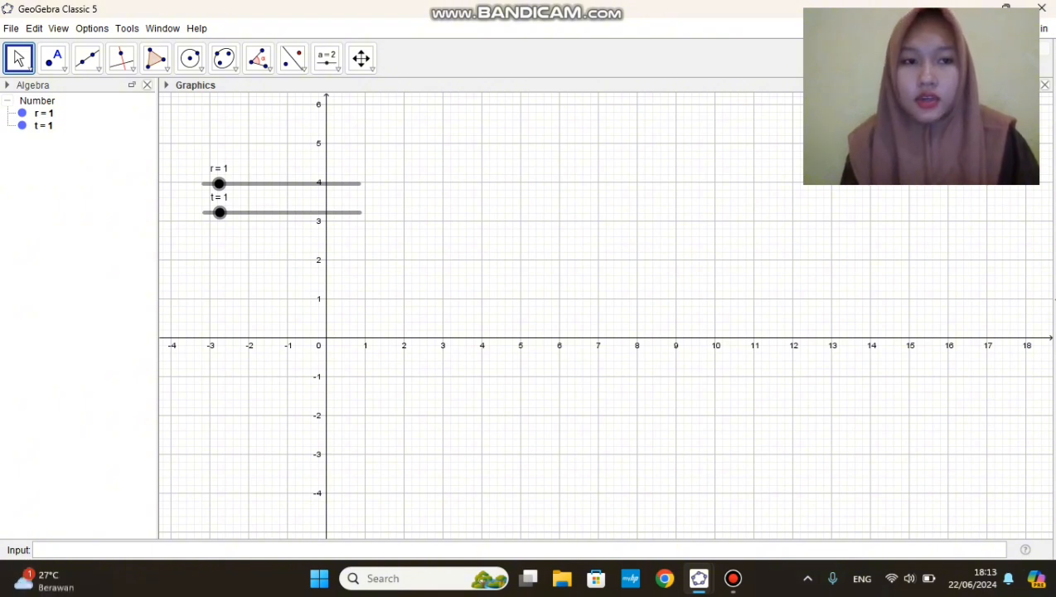
# Step: Draw a circle centred at the origin (0, 0) with radius r
pyautogui.click(193, 60)
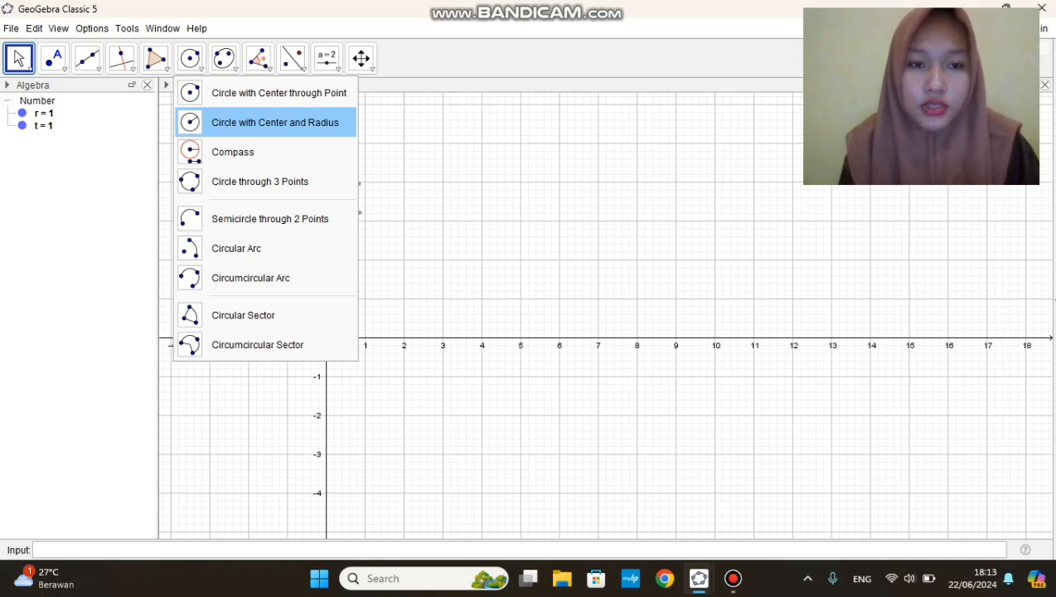
pyautogui.click(273, 121)
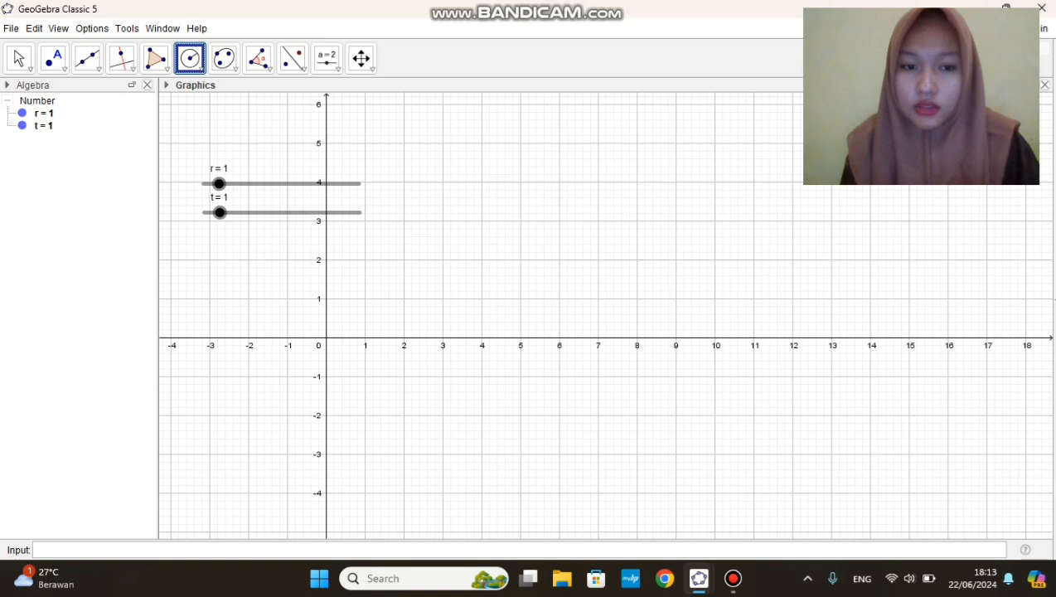
pyautogui.click(326, 339)
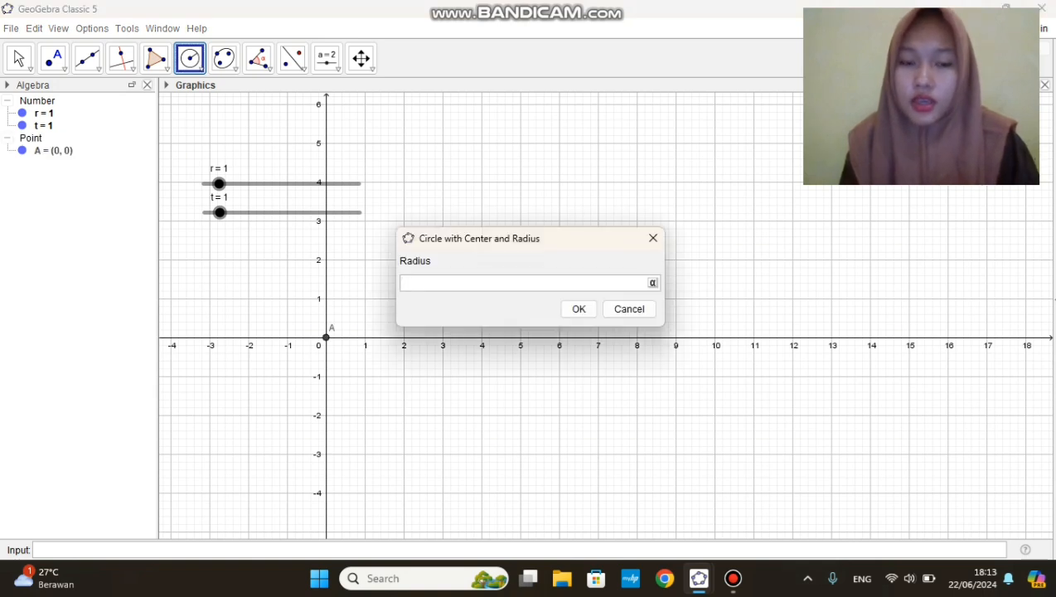
pyautogui.write('r')
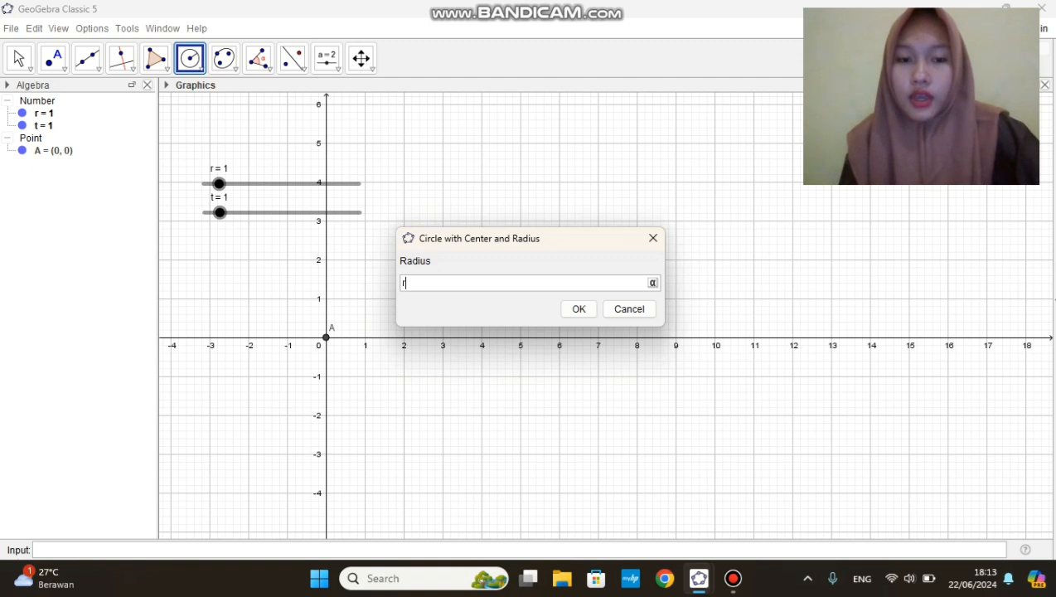
pyautogui.press('Return')
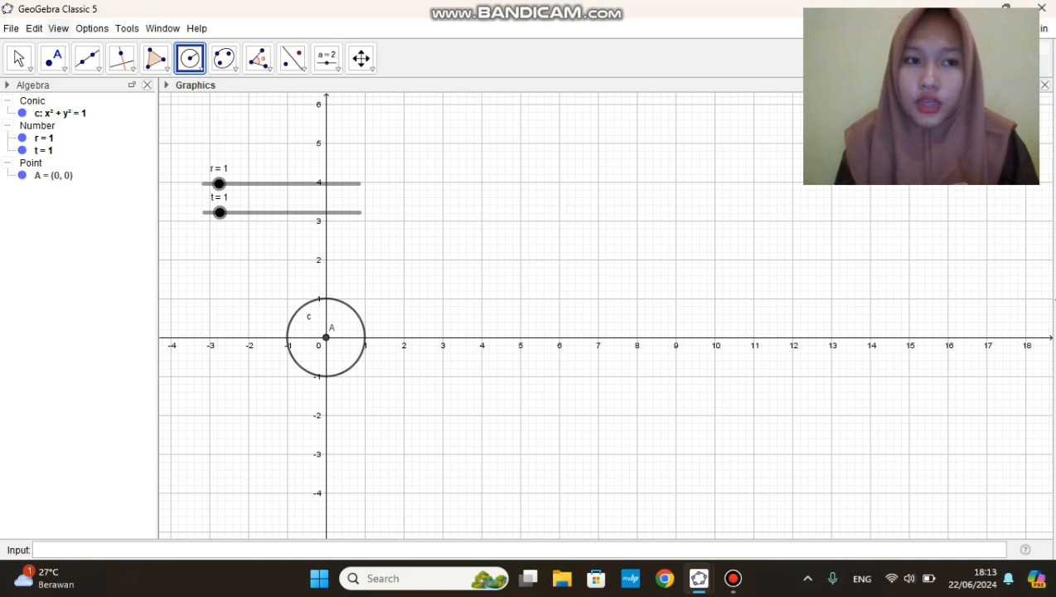
# Step: Show the 3D Graphics view and widen it by narrowing the 2D Graphics view
pyautogui.click(58, 28)
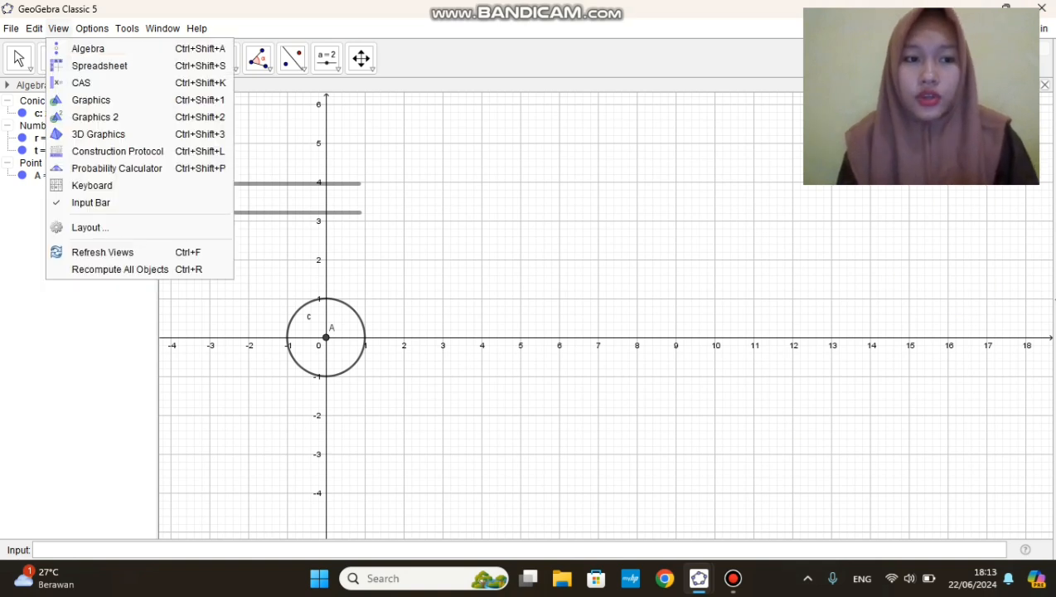
pyautogui.press('Escape')
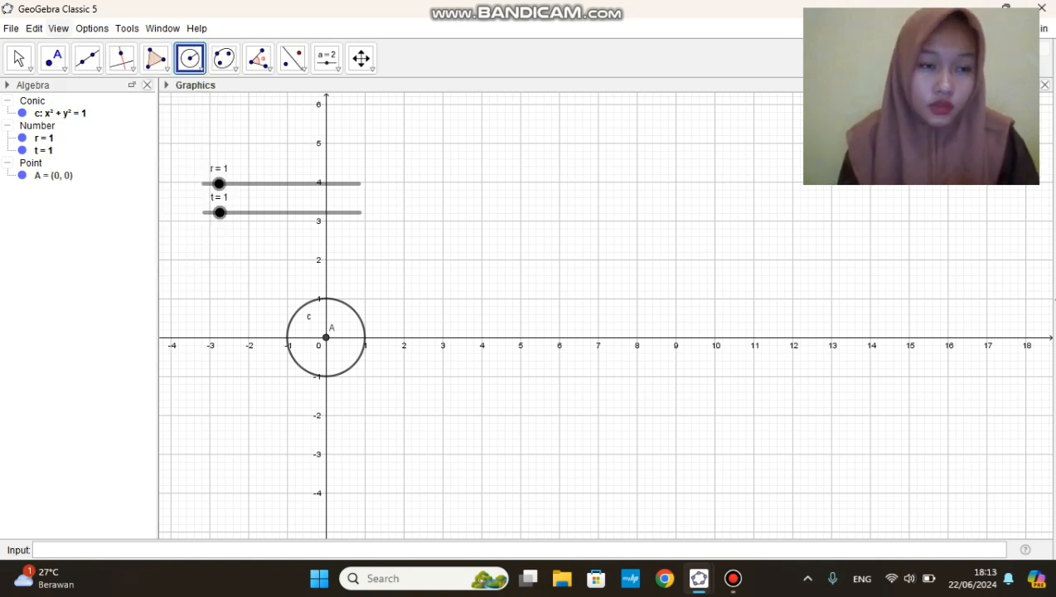
pyautogui.click(58, 28)
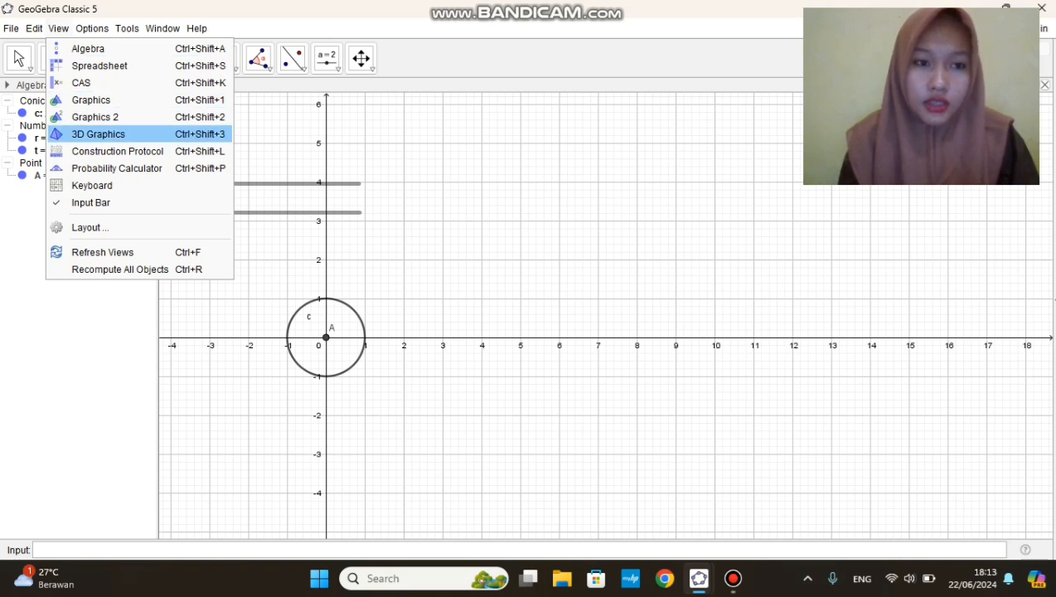
pyautogui.click(98, 134)
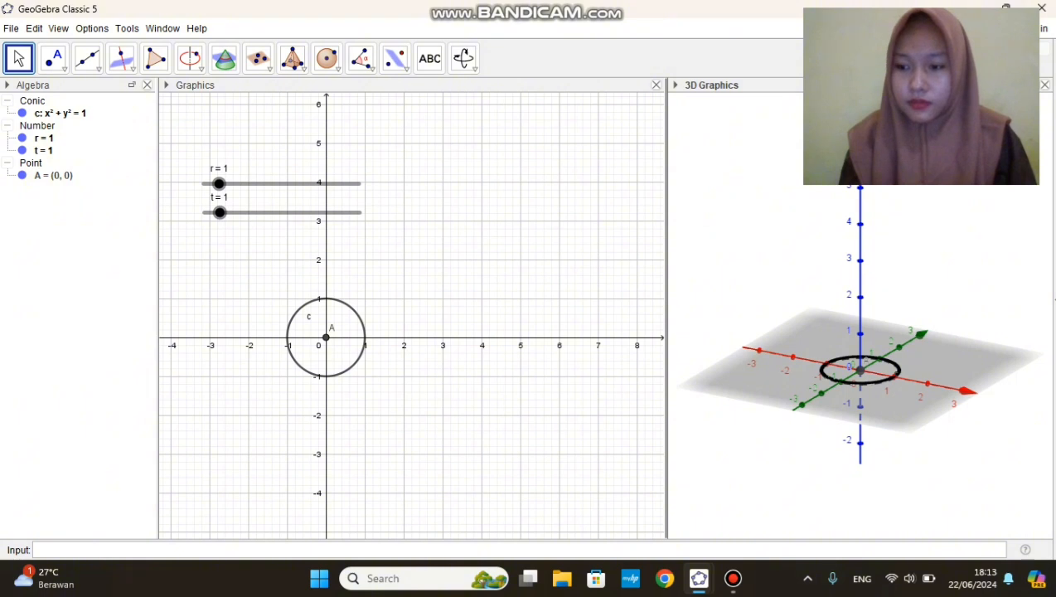
pyautogui.moveTo(668, 307); pyautogui.dragTo(445, 306)
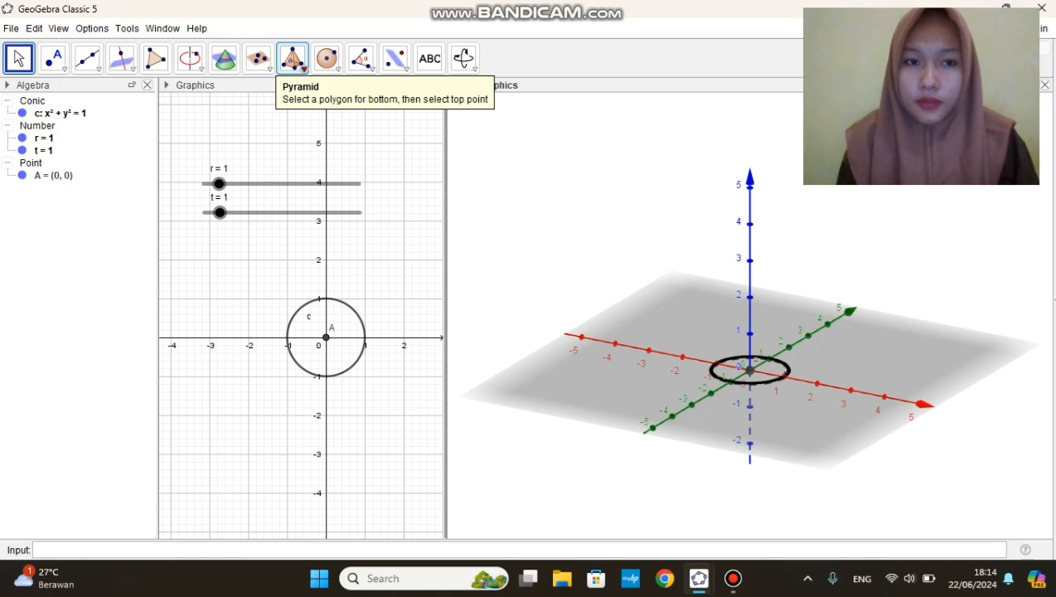
# Step: Extrude the circle in the 3D view into a cylinder with altitude t
pyautogui.click(292, 58)
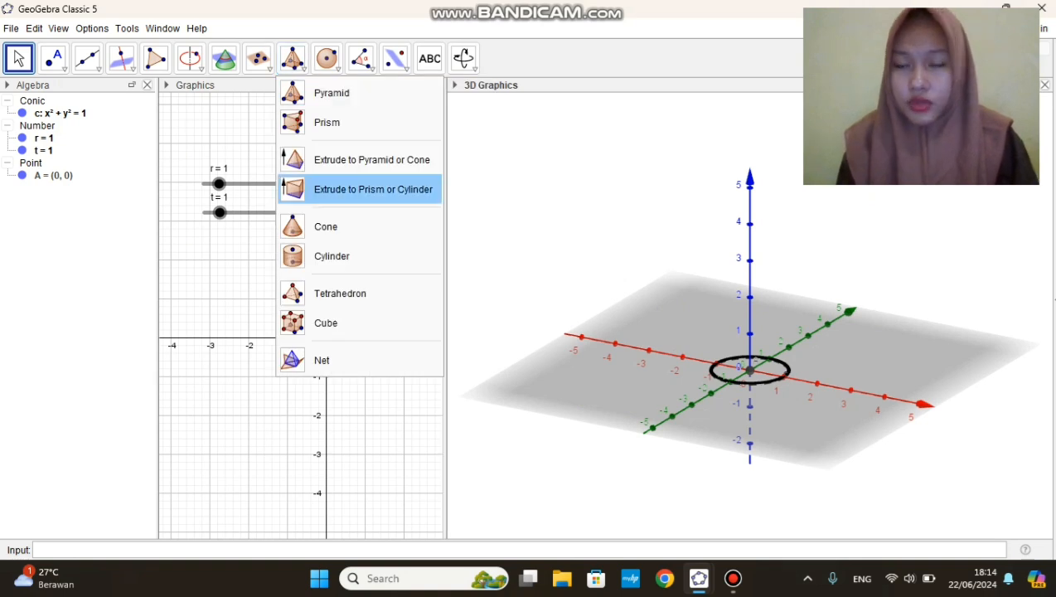
pyautogui.click(373, 189)
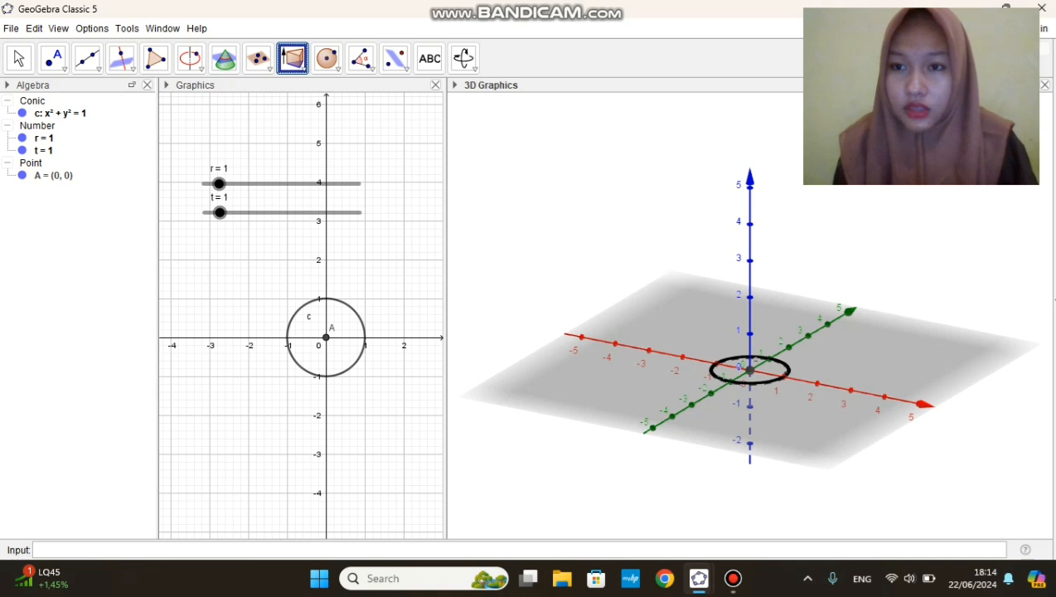
pyautogui.click(749, 383)
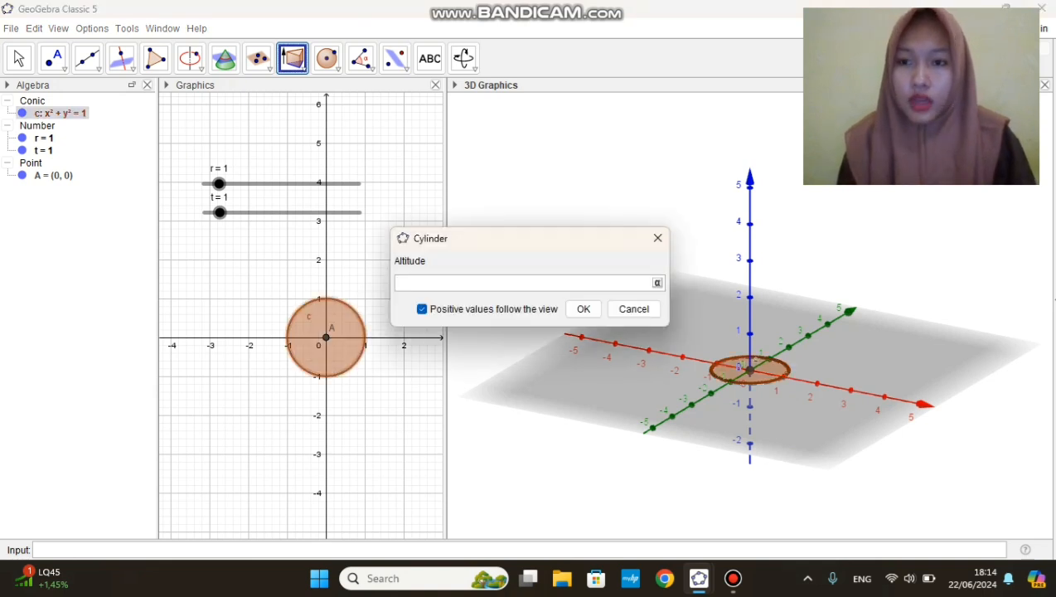
pyautogui.write('t')
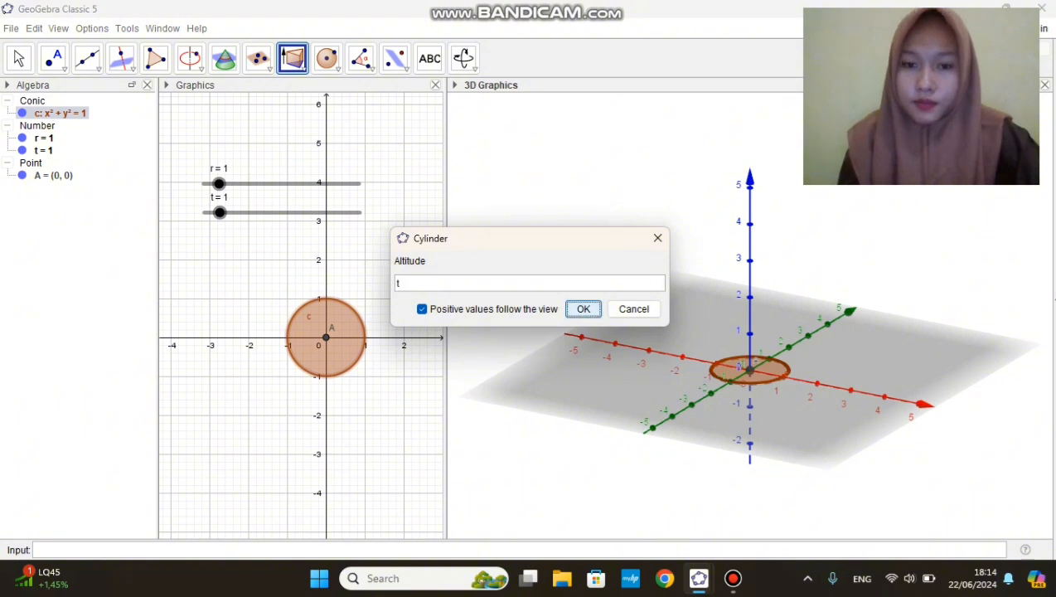
pyautogui.click(583, 308)
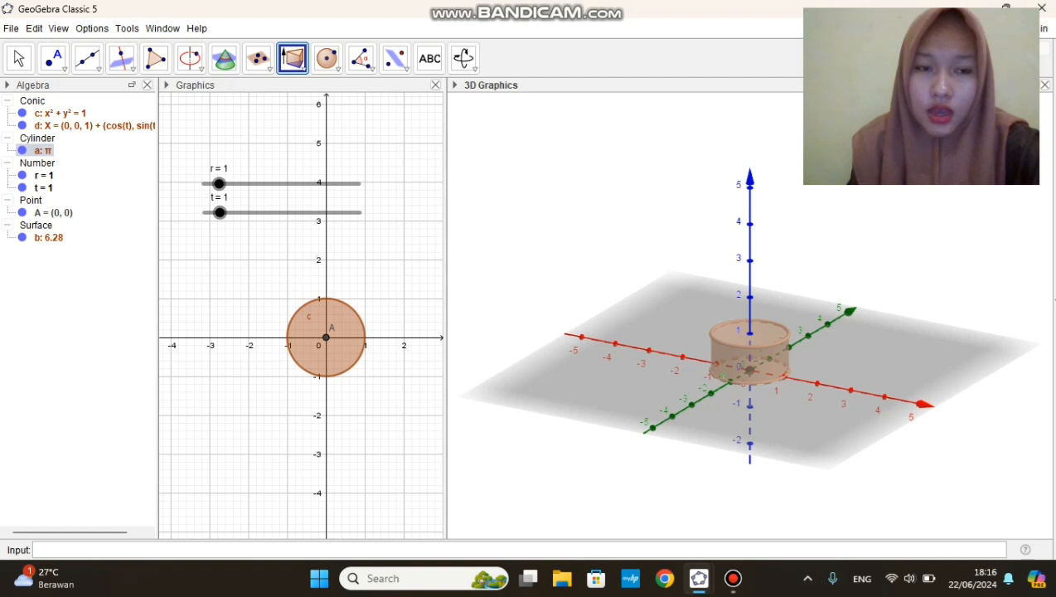
# Step: Set slider r to 2 and slider t to 3 to enlarge the cylinder
pyautogui.moveTo(219, 183); pyautogui.dragTo(251, 212)
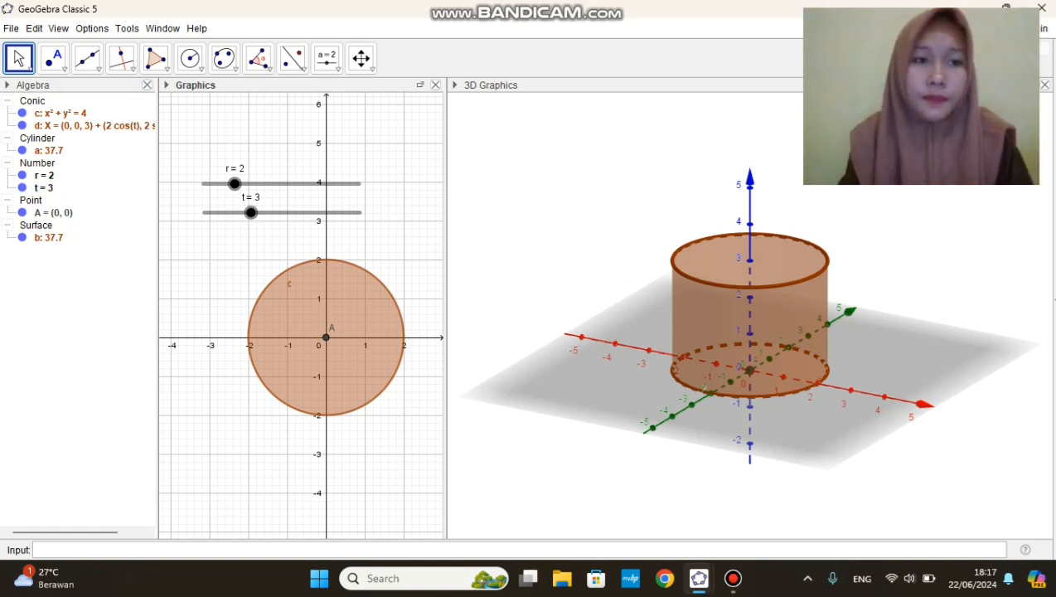
# Step: Draw a radius segment in the 3D view from centre A to the base circle's edge at (2, 0, 0)
pyautogui.click(55, 60)
pyautogui.moveTo(88, 60)
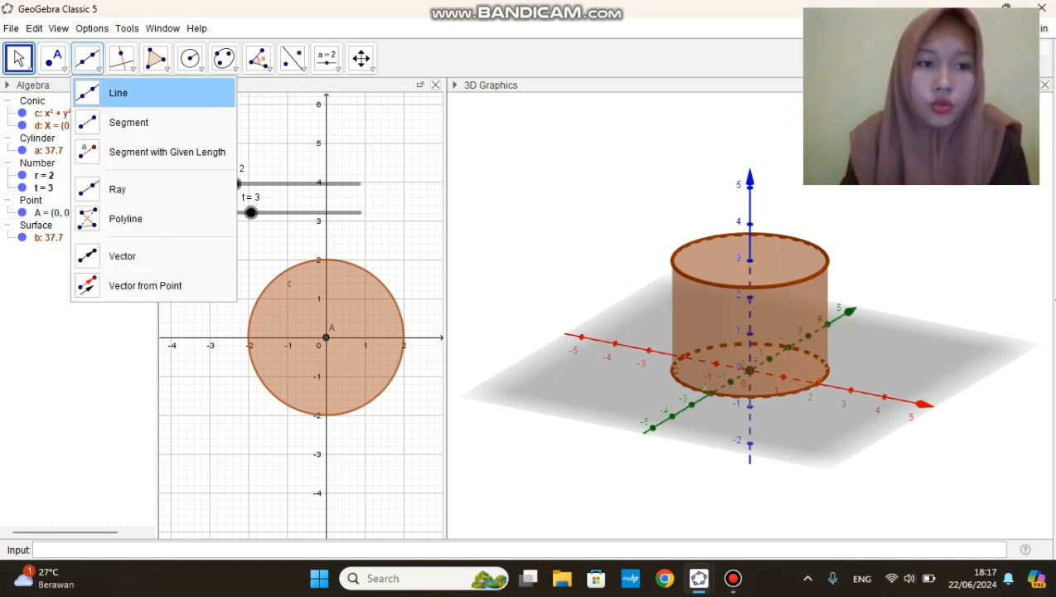
pyautogui.click(128, 122)
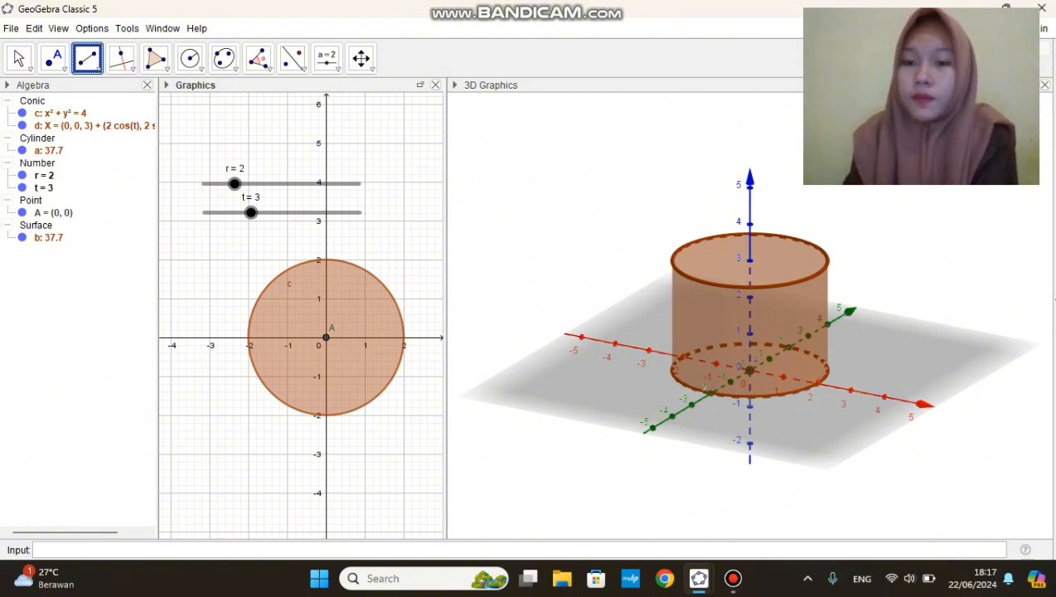
pyautogui.click(749, 370)
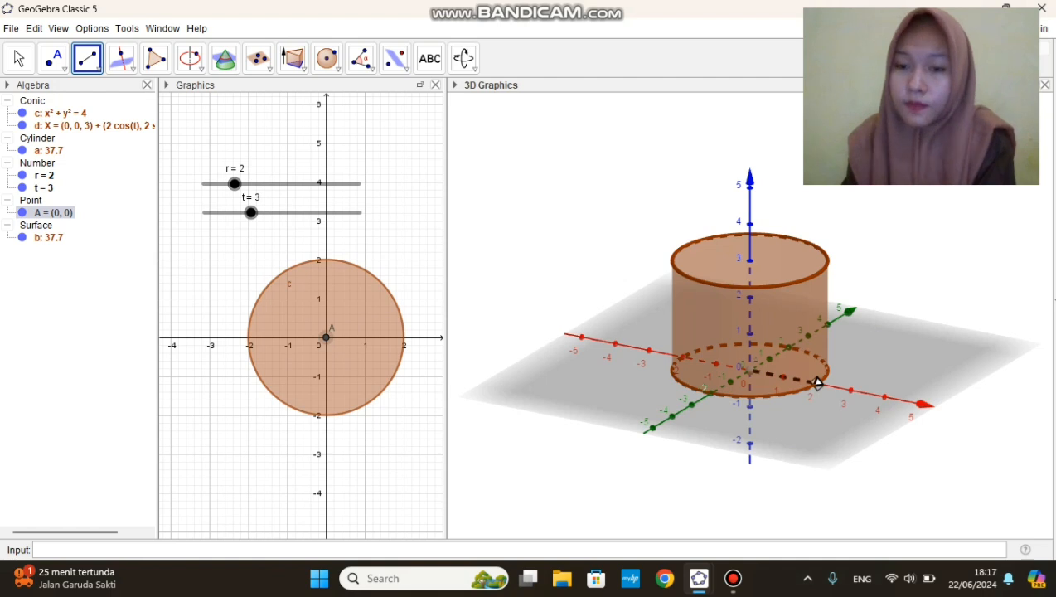
pyautogui.click(817, 383)
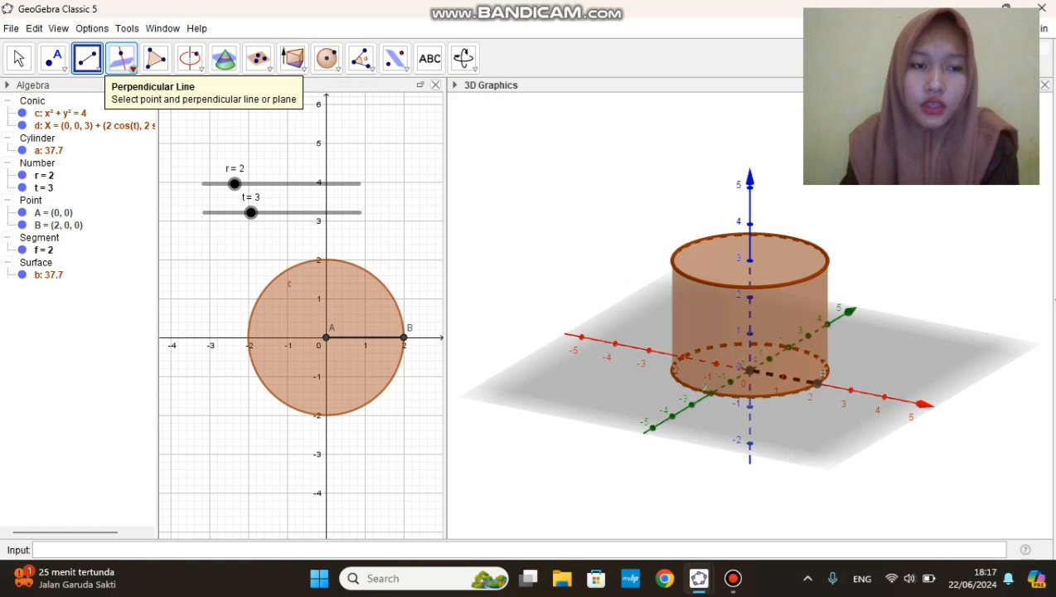
# Step: Construct a line through point B on the base circle parallel to the z-axis
pyautogui.click(129, 65)
pyautogui.click(170, 121)
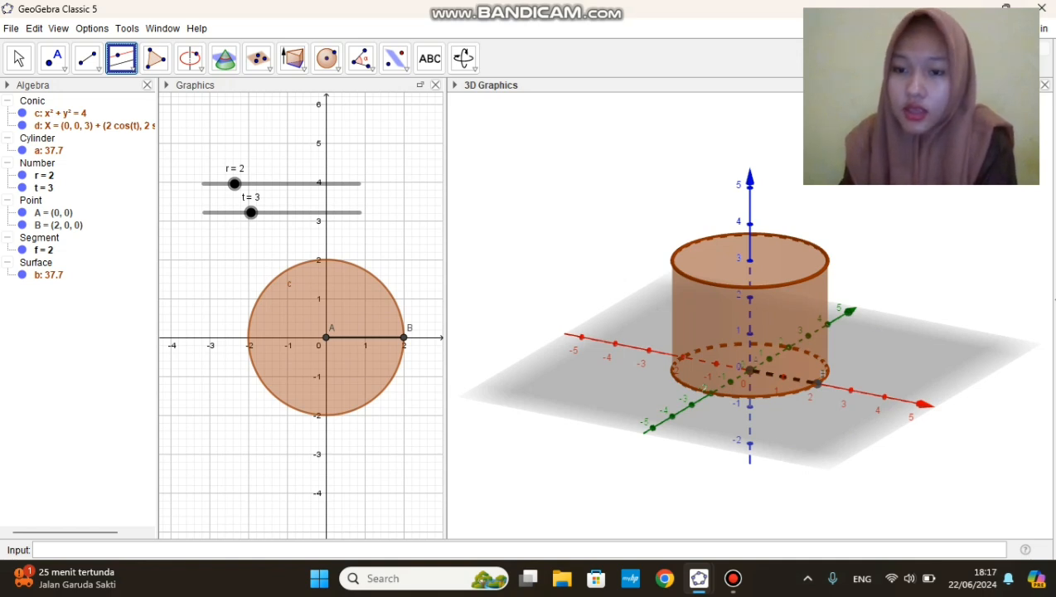
pyautogui.click(819, 382)
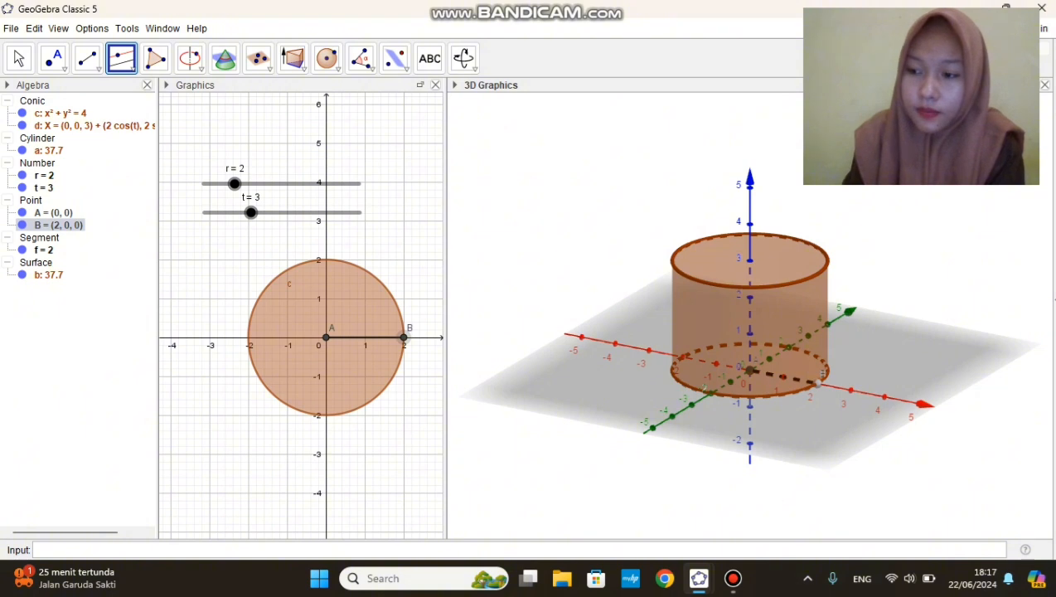
pyautogui.click(749, 208)
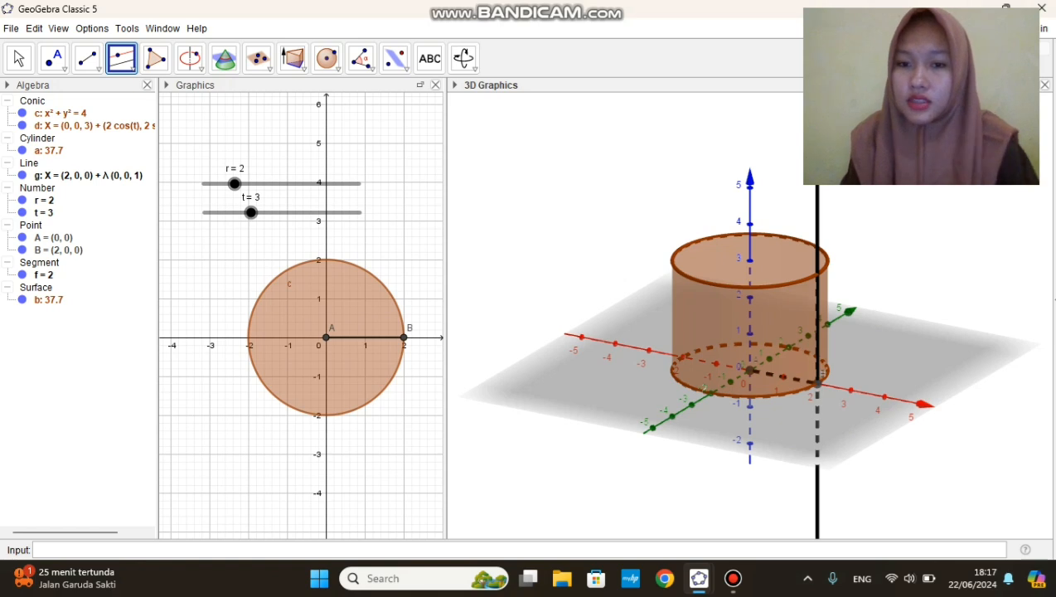
# Step: Create the intersection point of the vertical line through B and the cylinder's top circle
pyautogui.moveTo(446, 315); pyautogui.dragTo(405, 315)
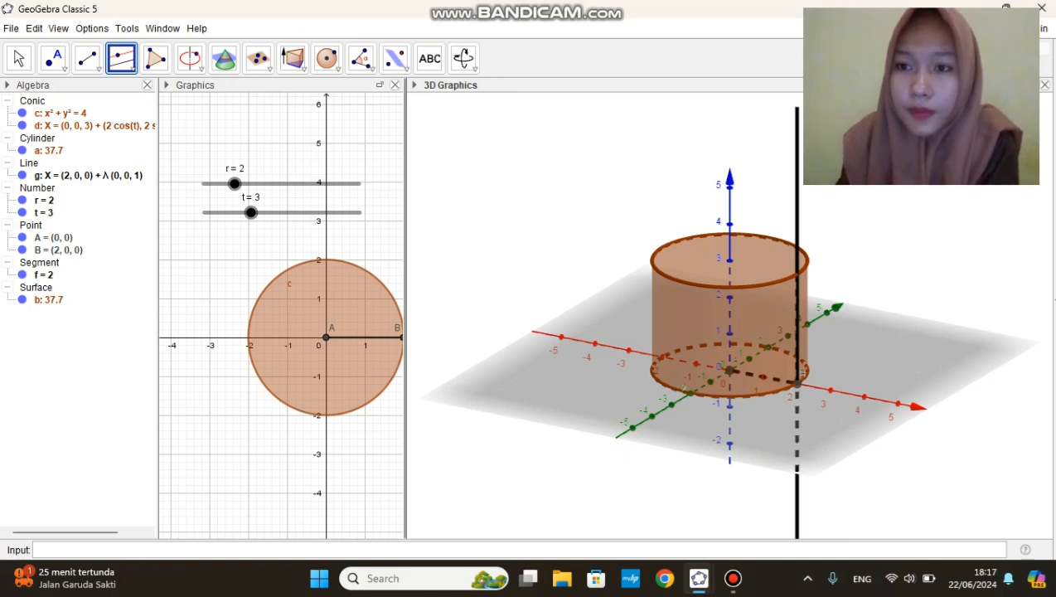
pyautogui.click(53, 58)
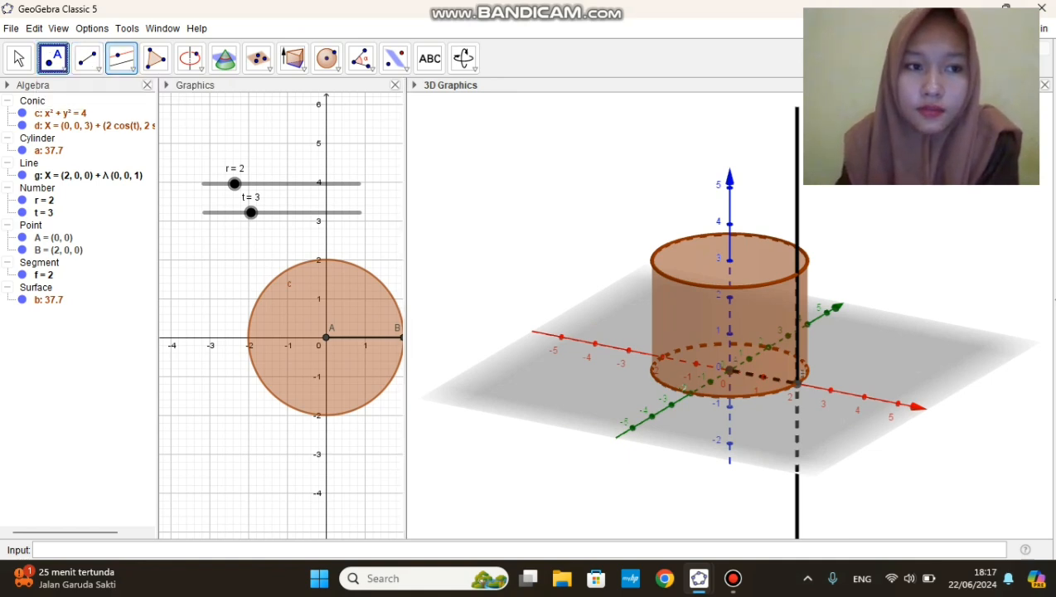
pyautogui.click(53, 60)
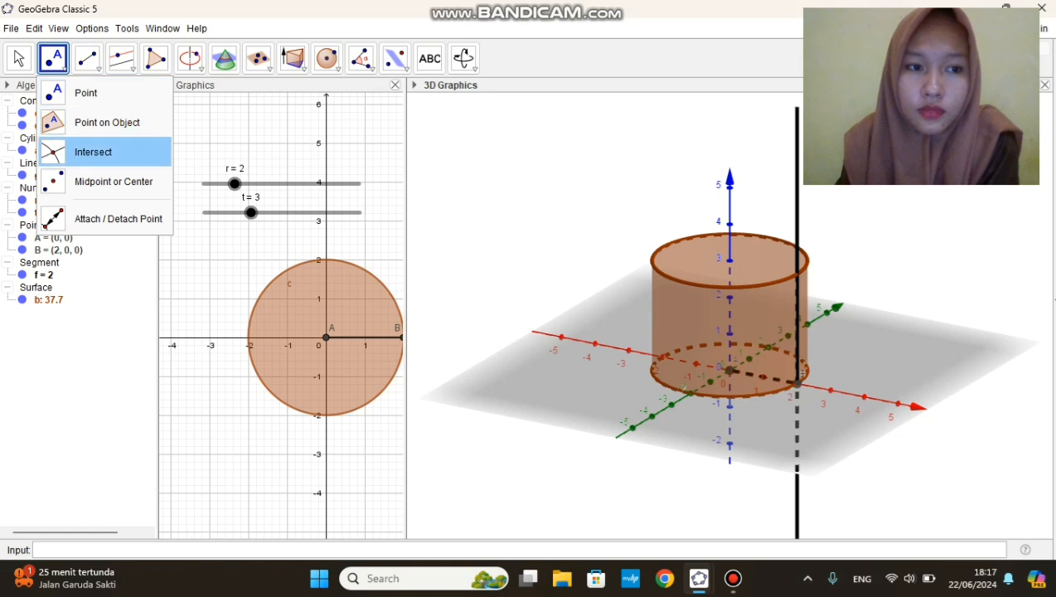
pyautogui.click(93, 152)
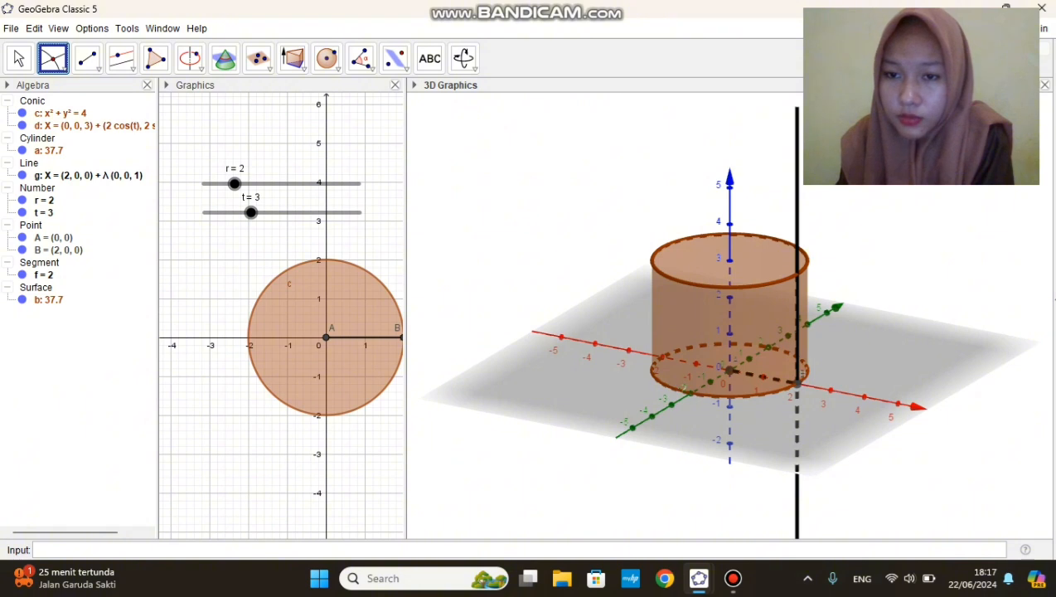
pyautogui.click(797, 319)
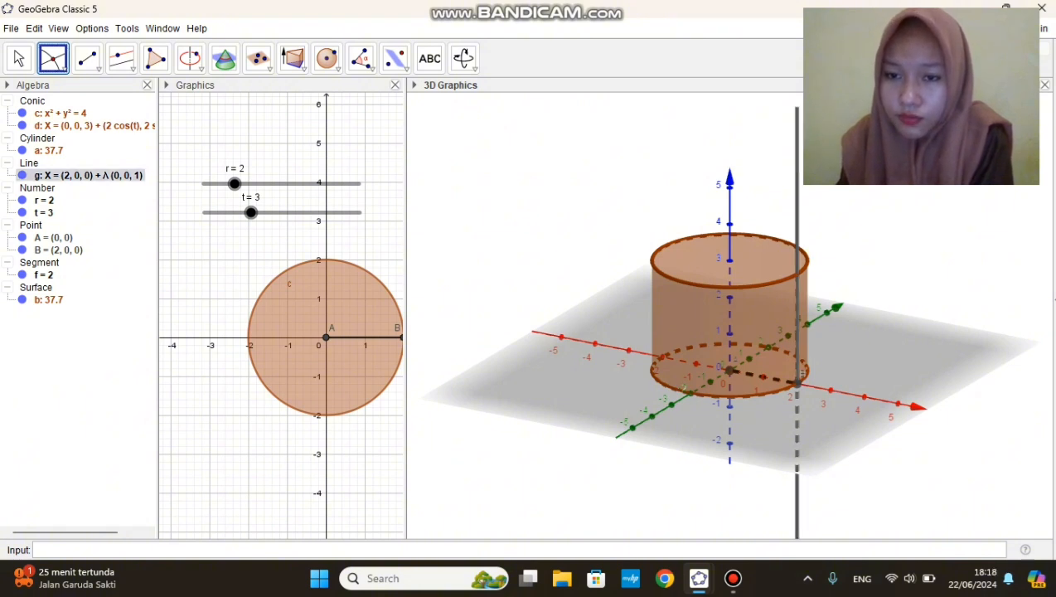
pyautogui.click(797, 274)
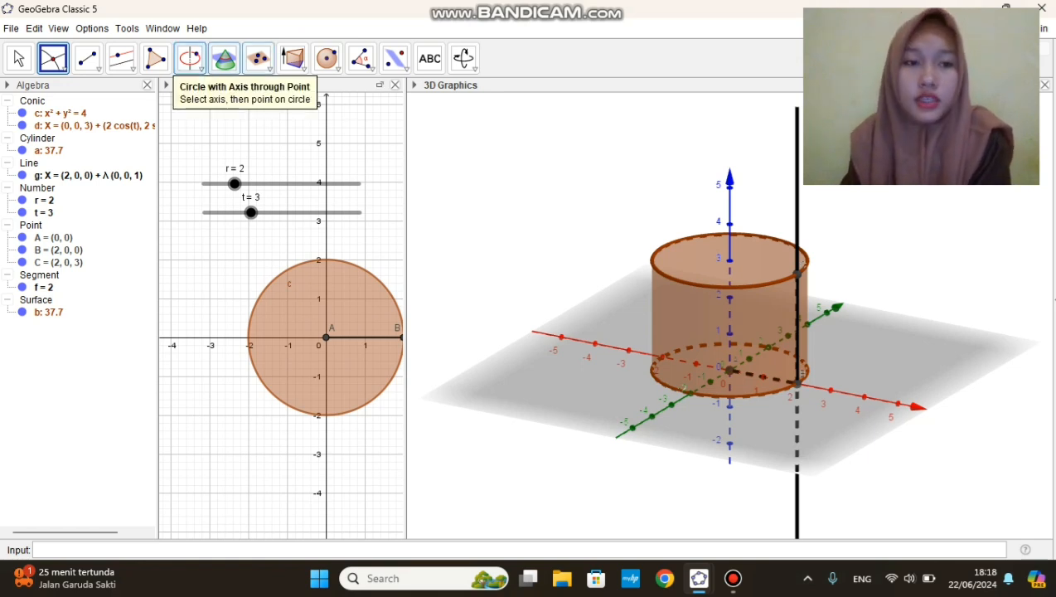
# Step: Construct a line through point C on the top circle parallel to the x-axis
pyautogui.click(124, 60)
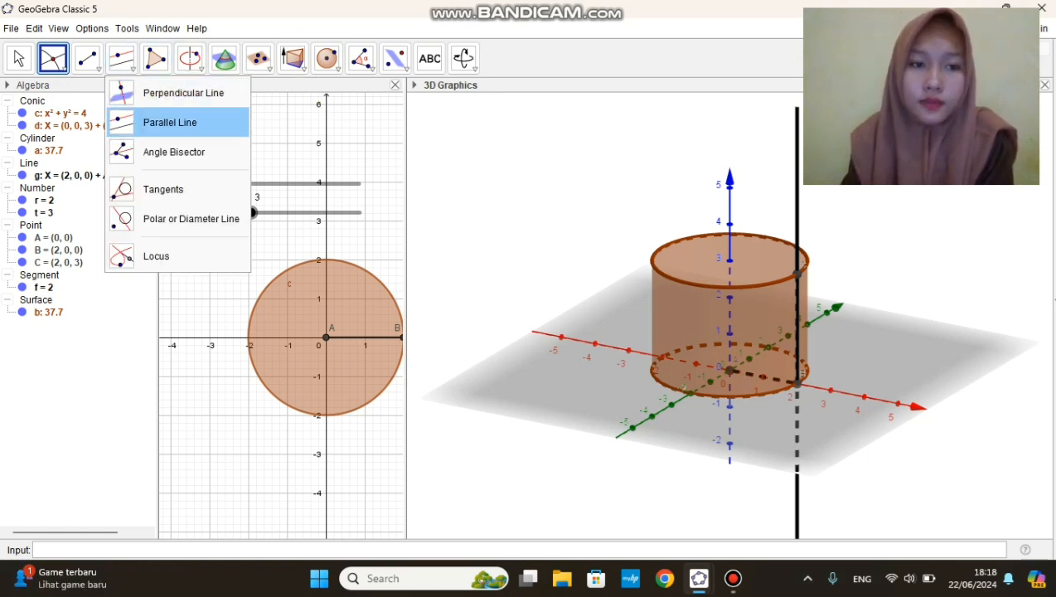
pyautogui.click(170, 121)
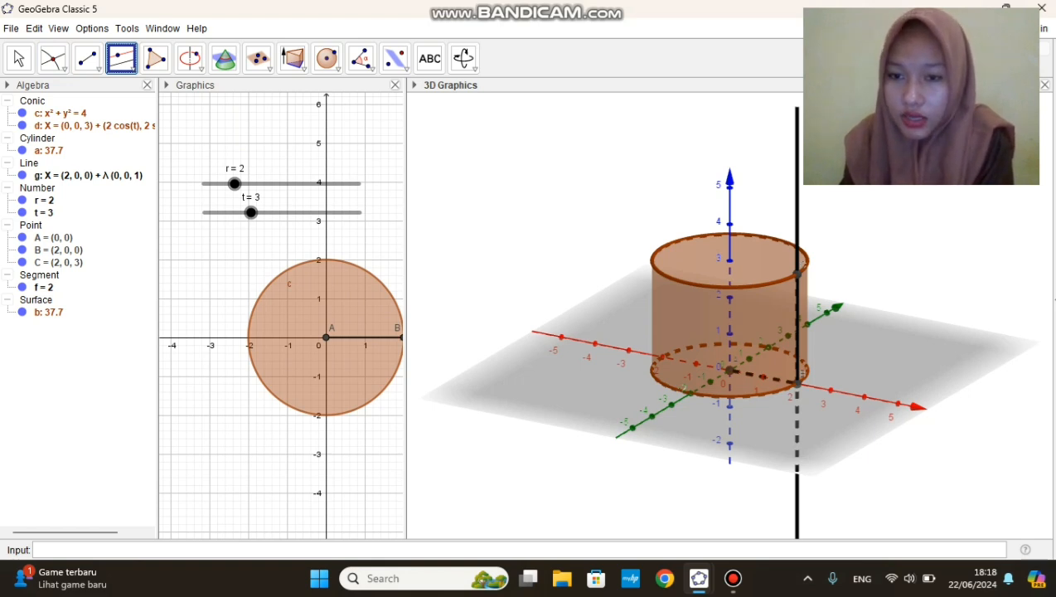
pyautogui.click(797, 273)
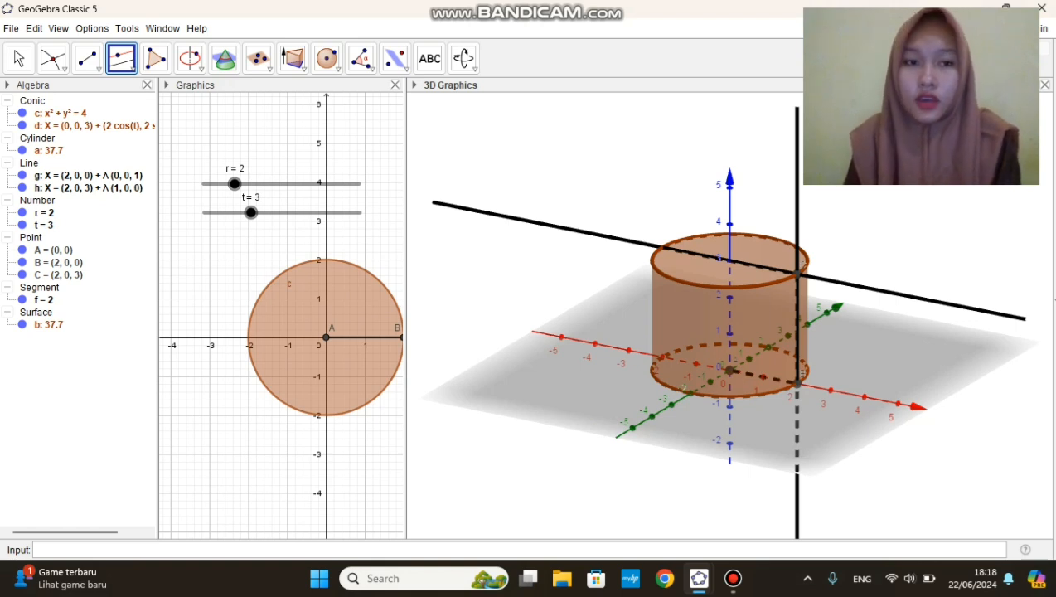
# Step: Draw a segment along the cylinder's side from point B on the base to point C on the top circle
pyautogui.click(52, 58)
pyautogui.click(87, 59)
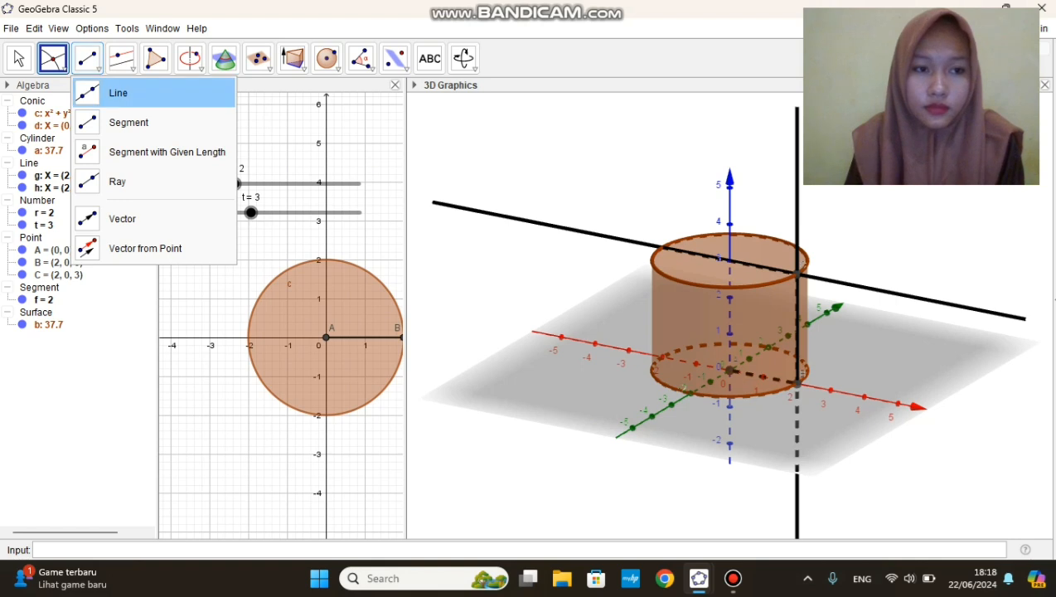
pyautogui.click(99, 121)
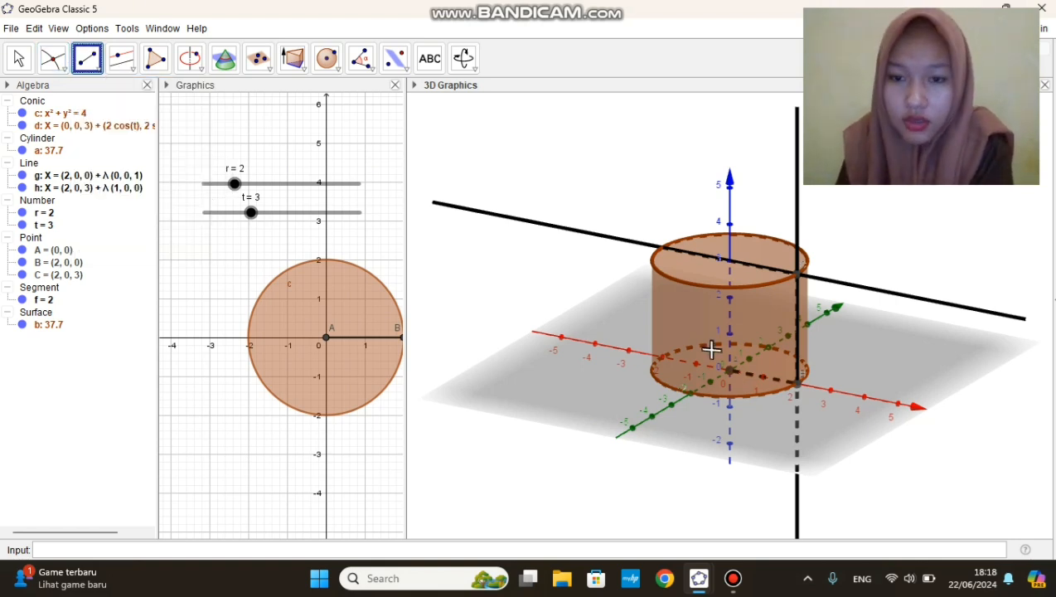
pyautogui.click(797, 382)
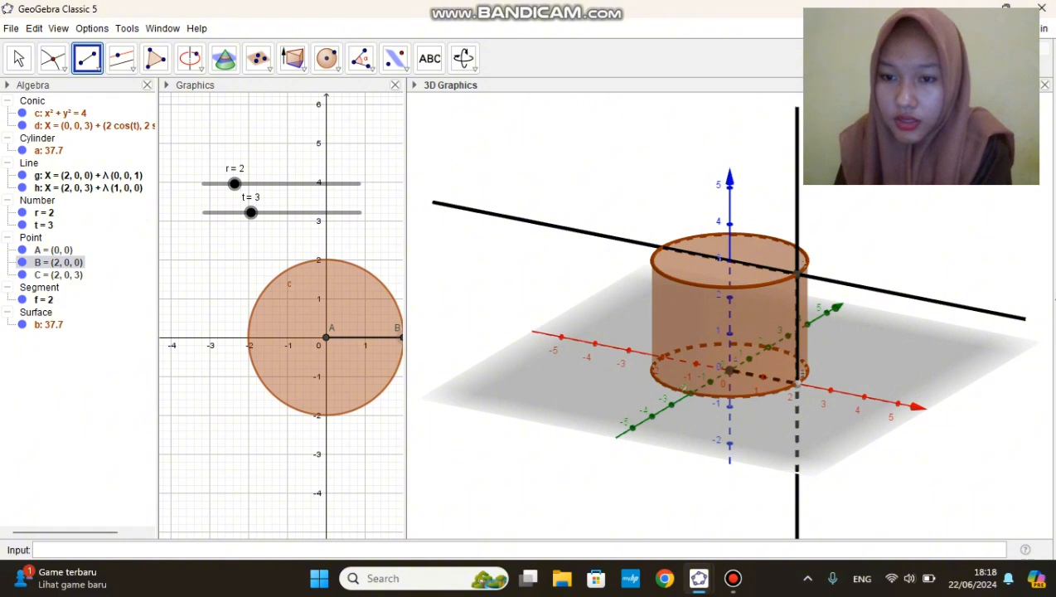
pyautogui.click(800, 263)
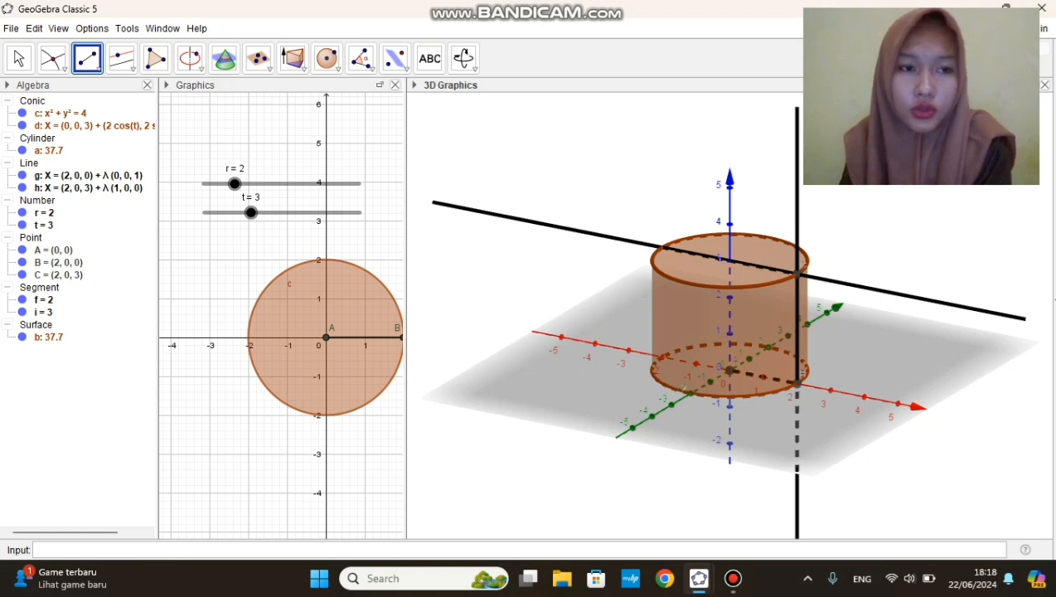
# Step: Construct a line through base centre A parallel to the vertical line through B
pyautogui.click(132, 69)
pyautogui.click(170, 122)
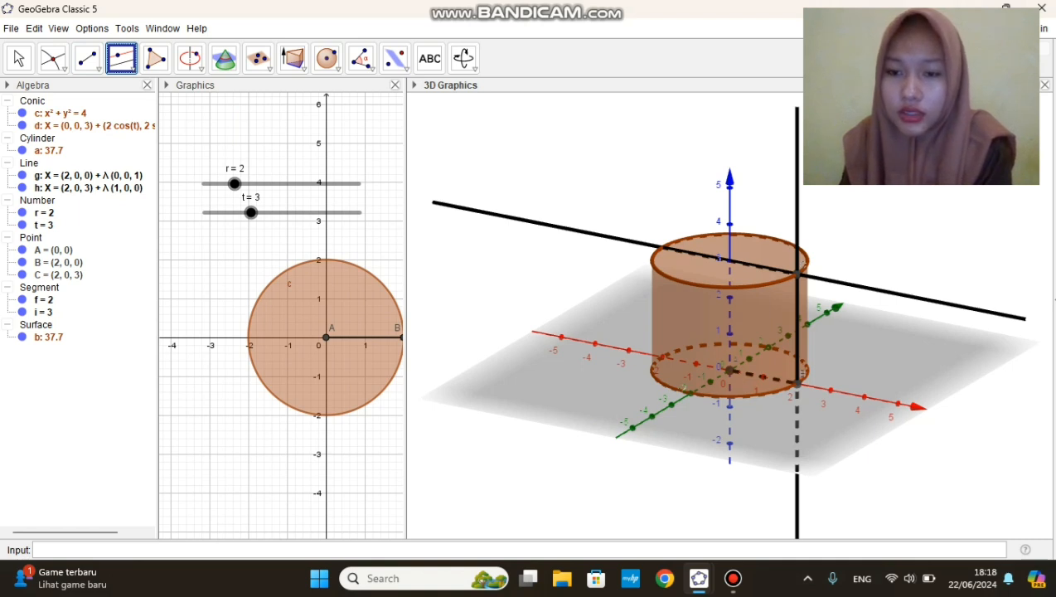
pyautogui.click(729, 371)
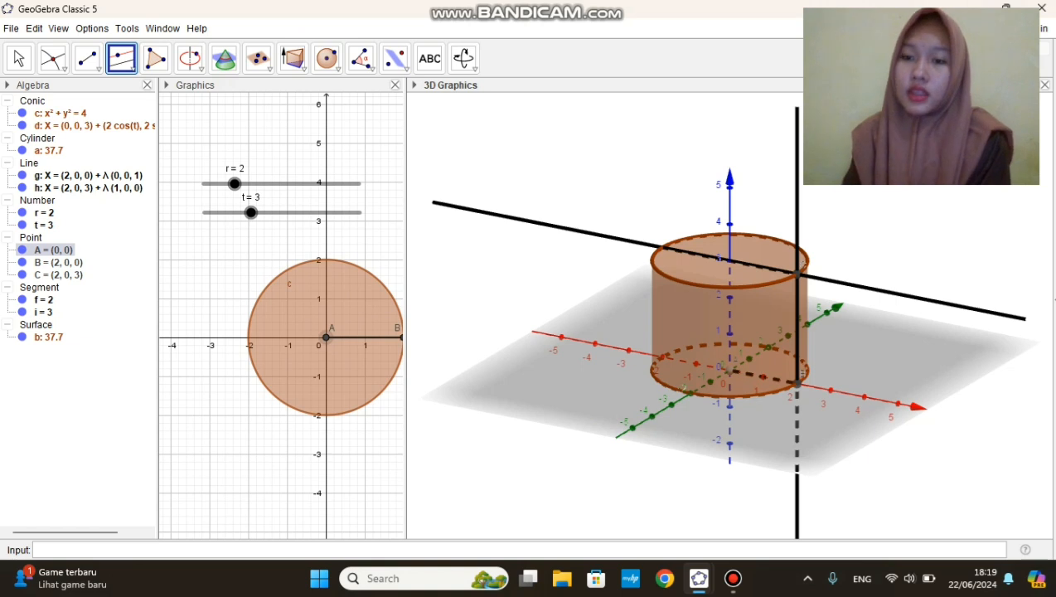
pyautogui.click(796, 327)
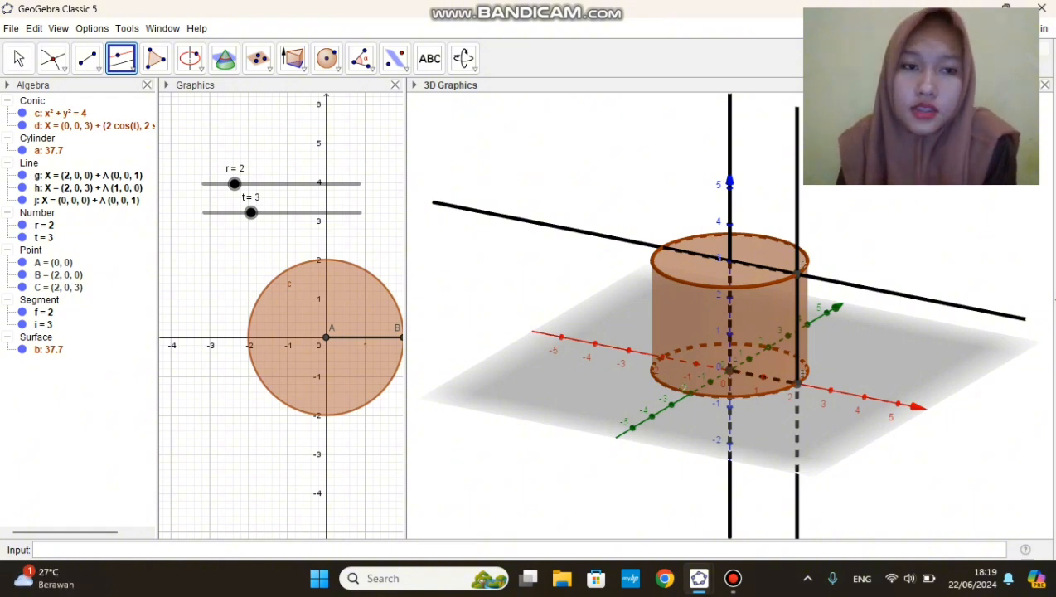
# Step: Draw segments from base centre A to the top centre (0, 0, 3) and from the top centre to point C
pyautogui.click(88, 59)
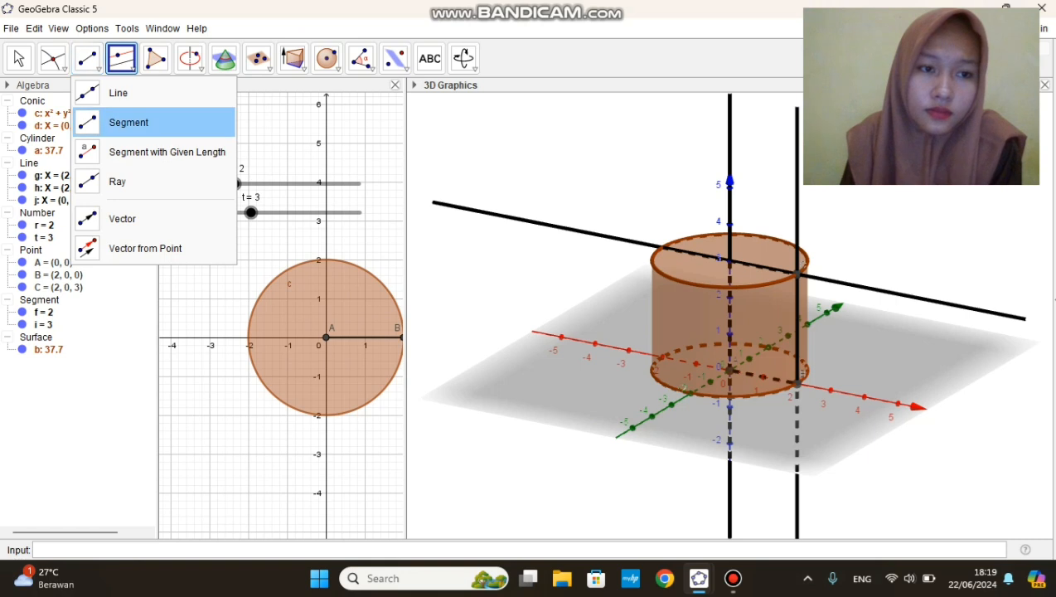
pyautogui.click(128, 122)
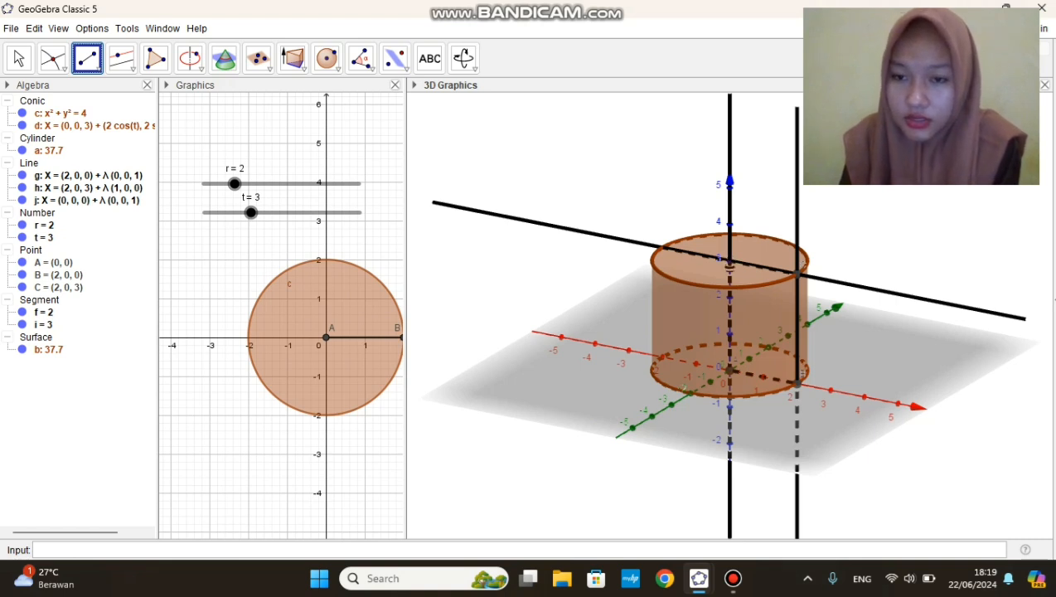
pyautogui.click(729, 371)
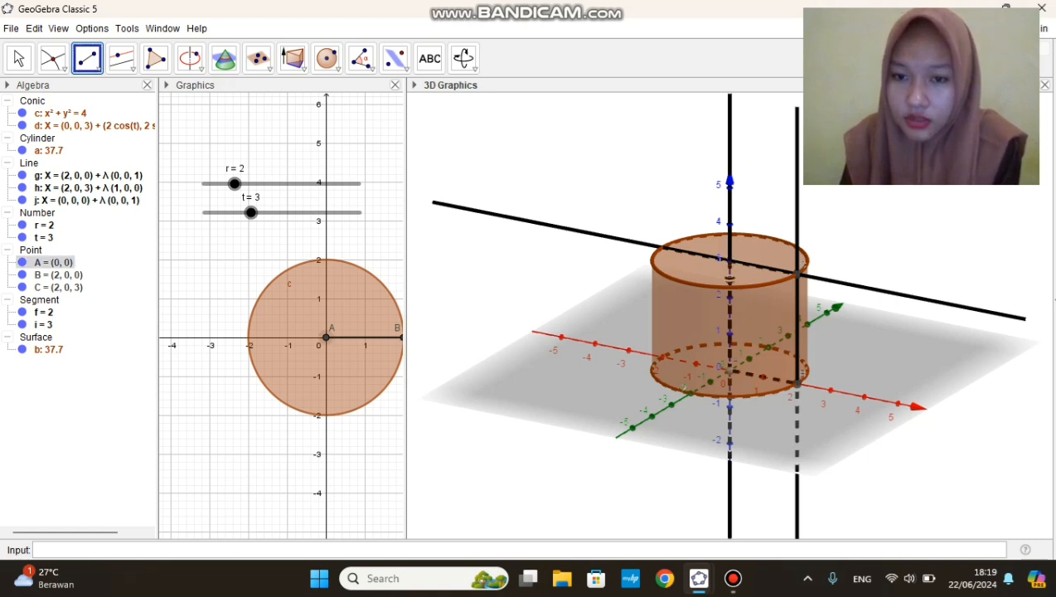
pyautogui.click(730, 261)
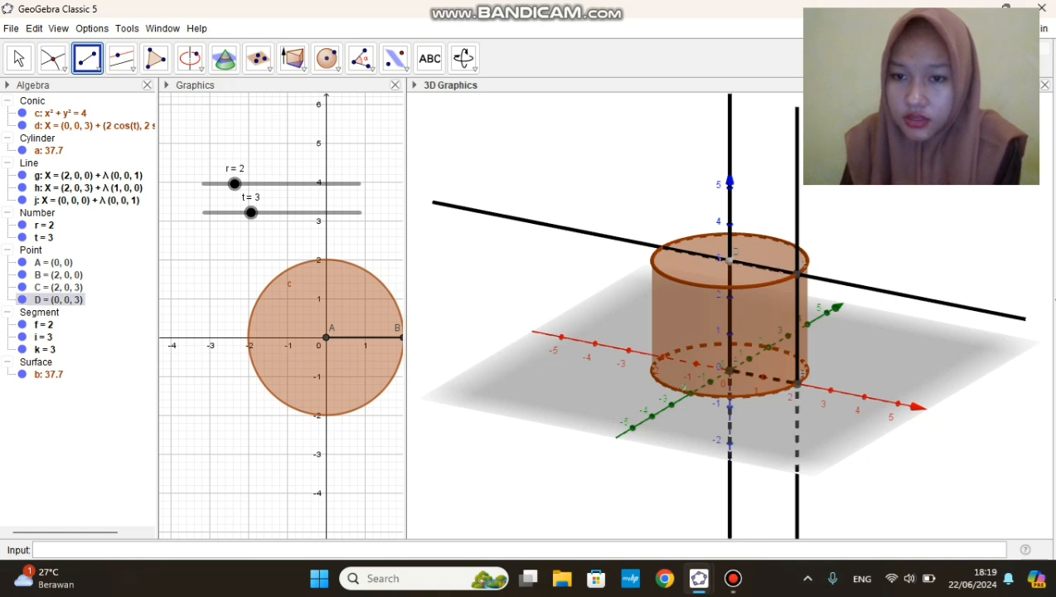
pyautogui.click(797, 273)
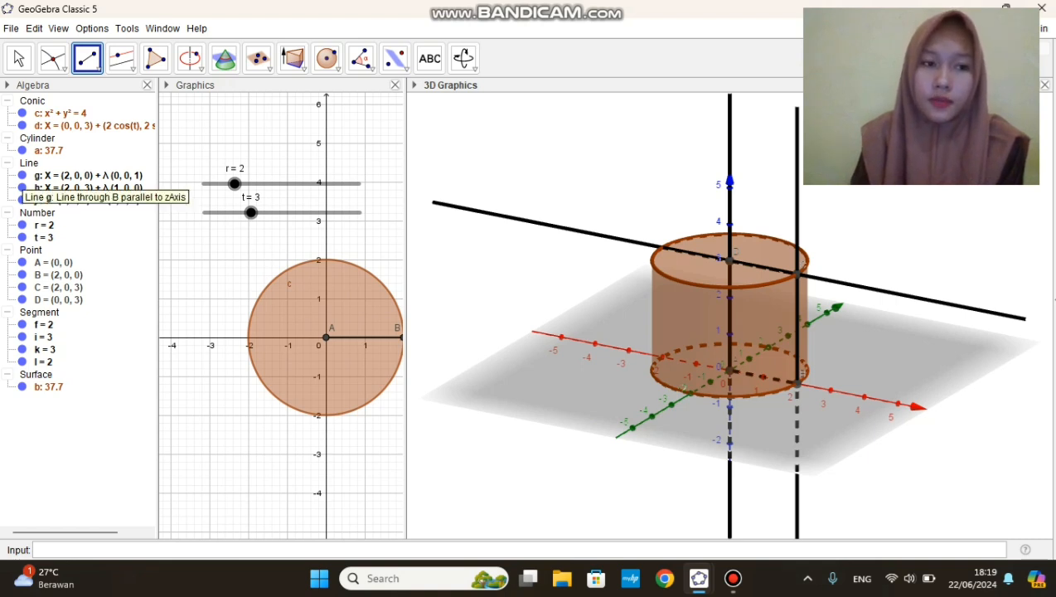
# Step: Hide the three construction lines g, h and j
pyautogui.click(23, 175)
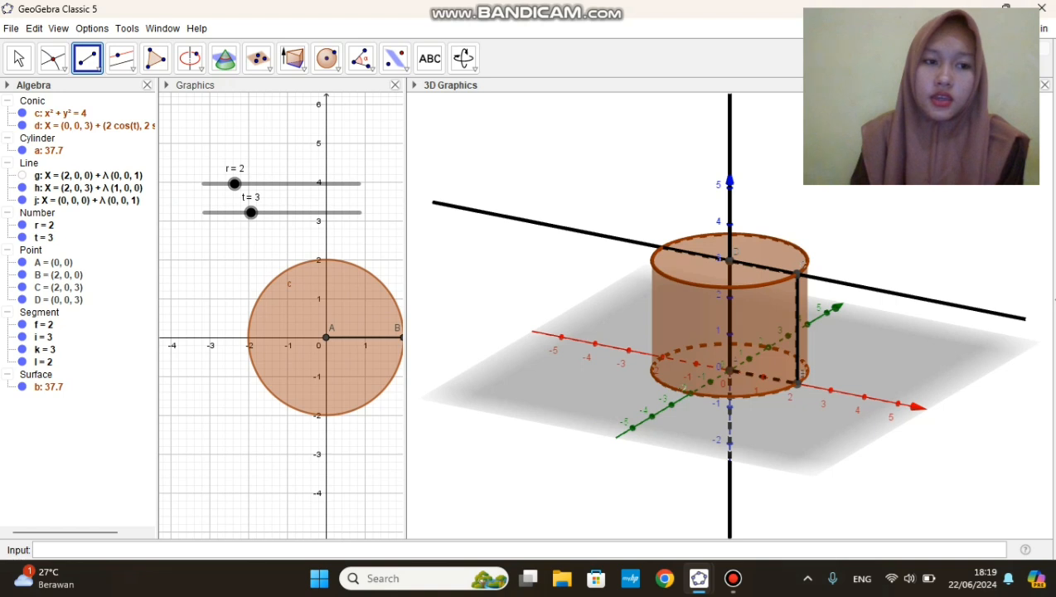
pyautogui.click(22, 188)
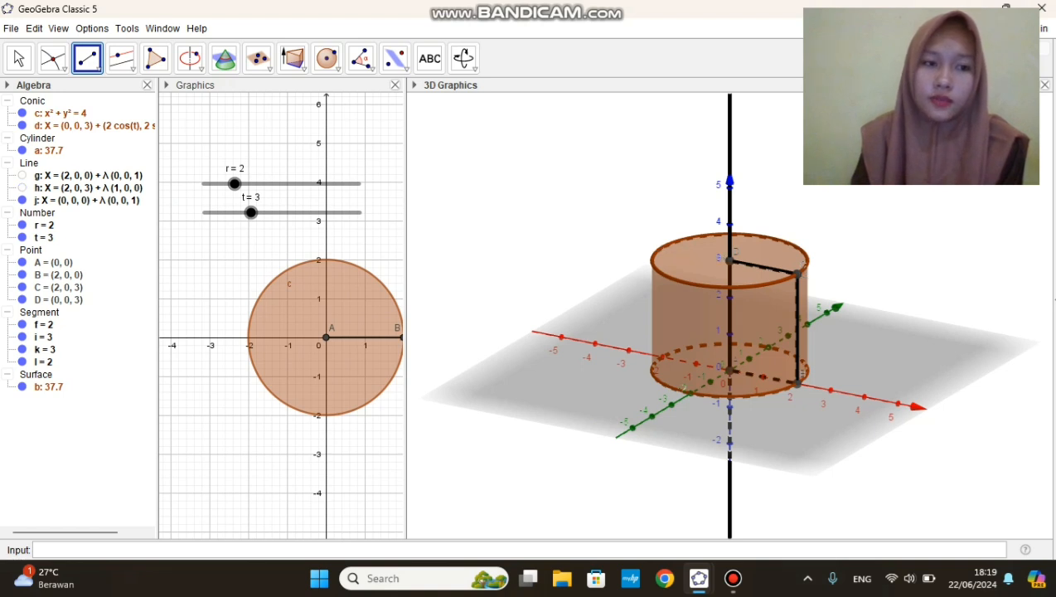
pyautogui.click(22, 200)
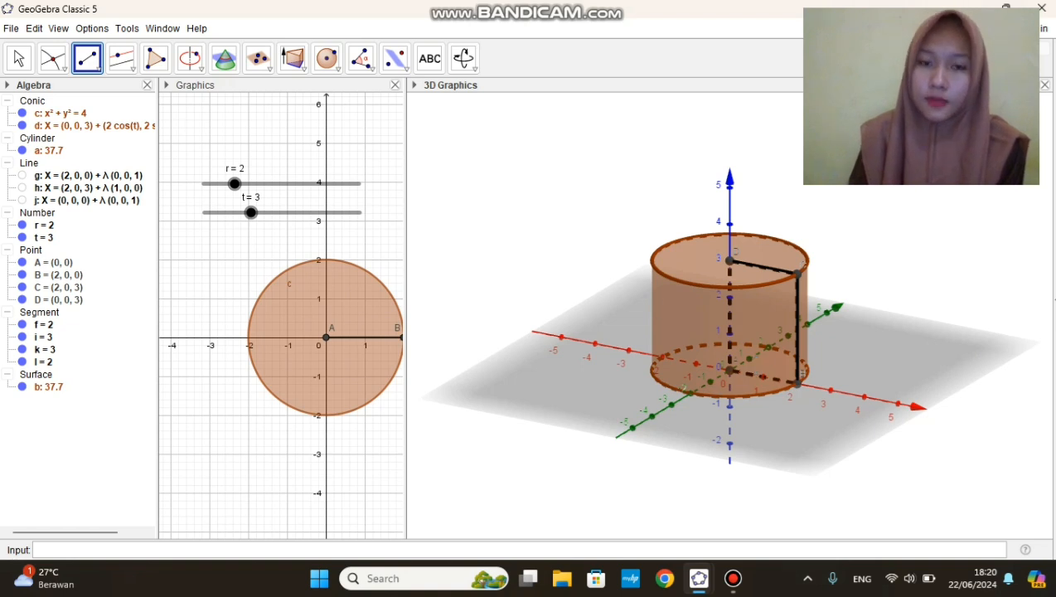
# Step: Hide the axes and the plane in the 3D view
pyautogui.rightClick(575, 275)
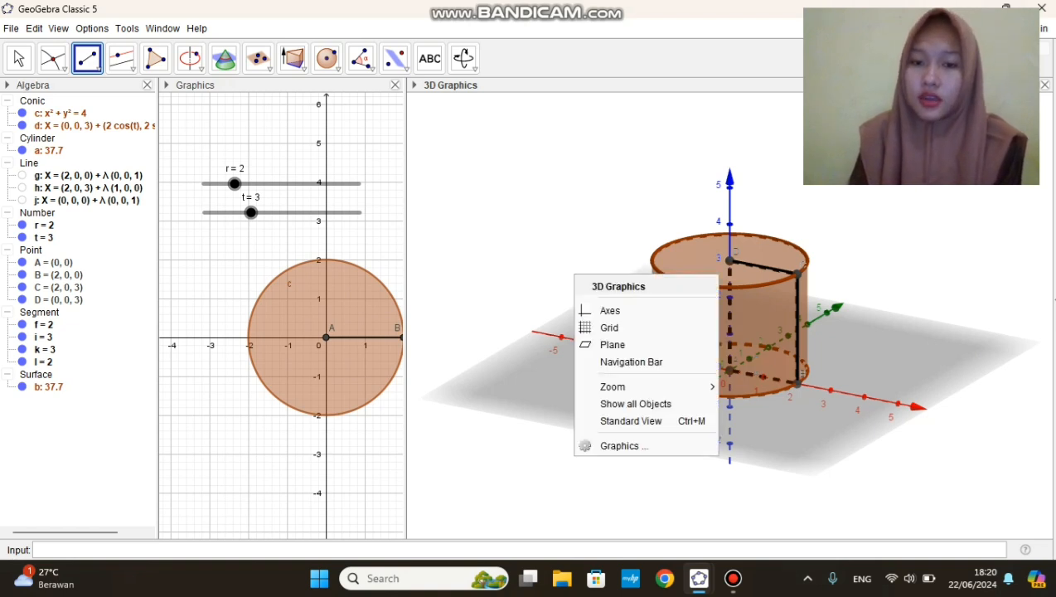
pyautogui.click(610, 310)
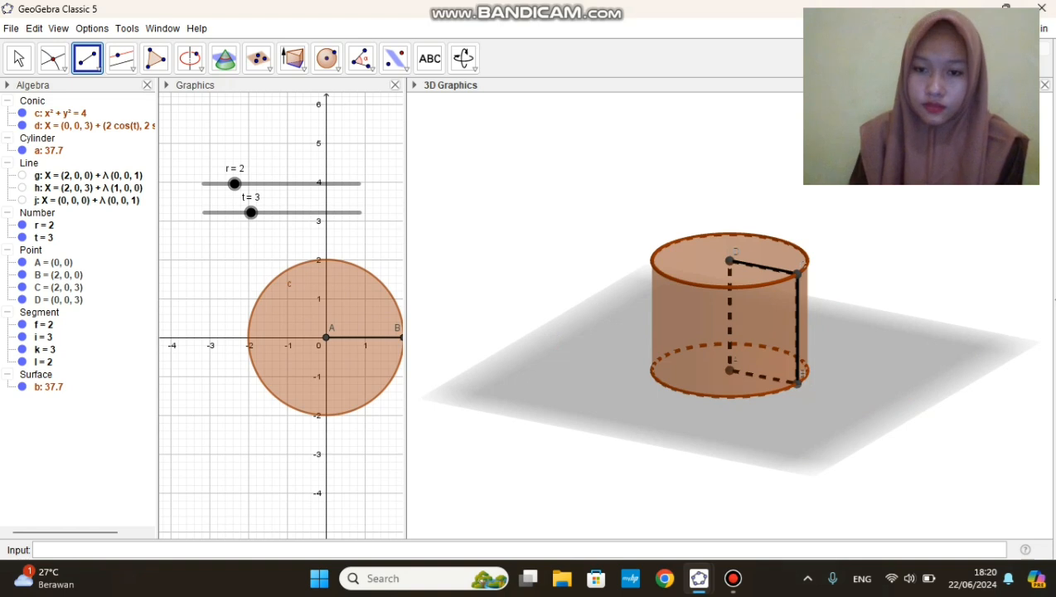
pyautogui.rightClick(580, 297)
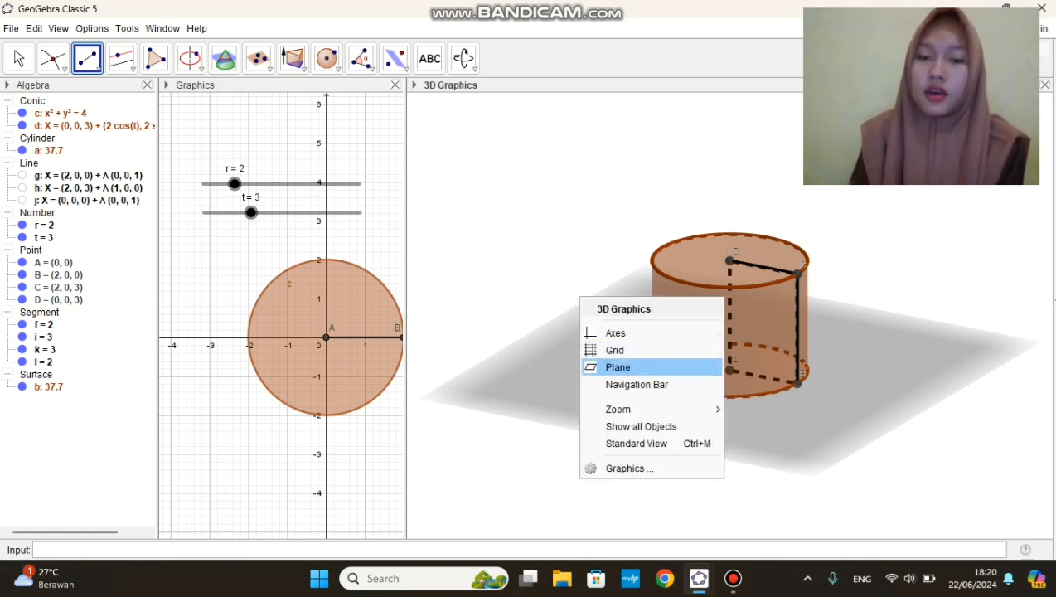
pyautogui.click(615, 367)
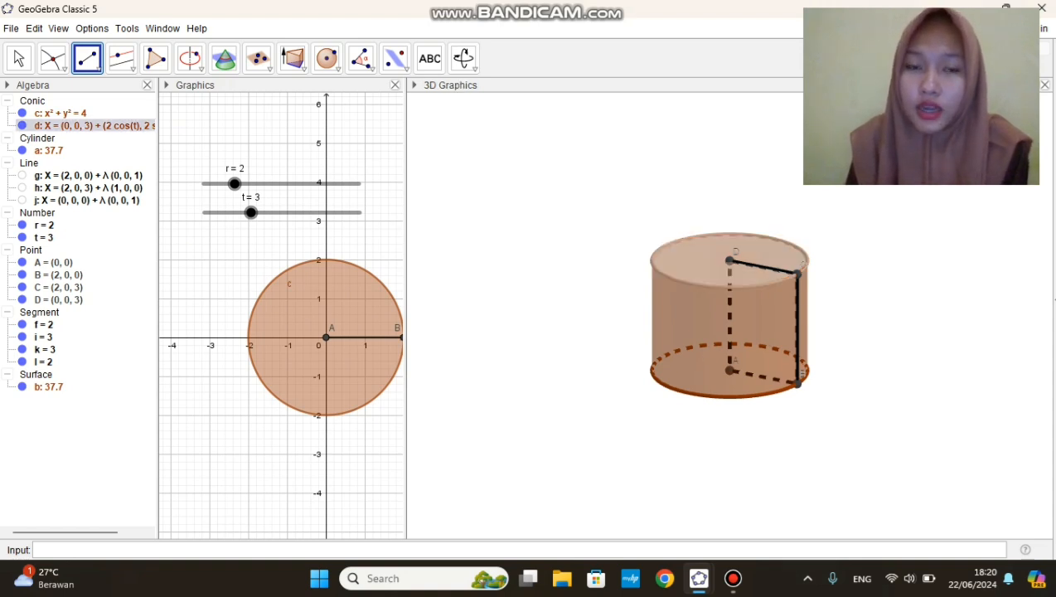
# Step: Change the colour of the cylinder's top circle to light cyan (#99FFFF)
pyautogui.rightClick(716, 258)
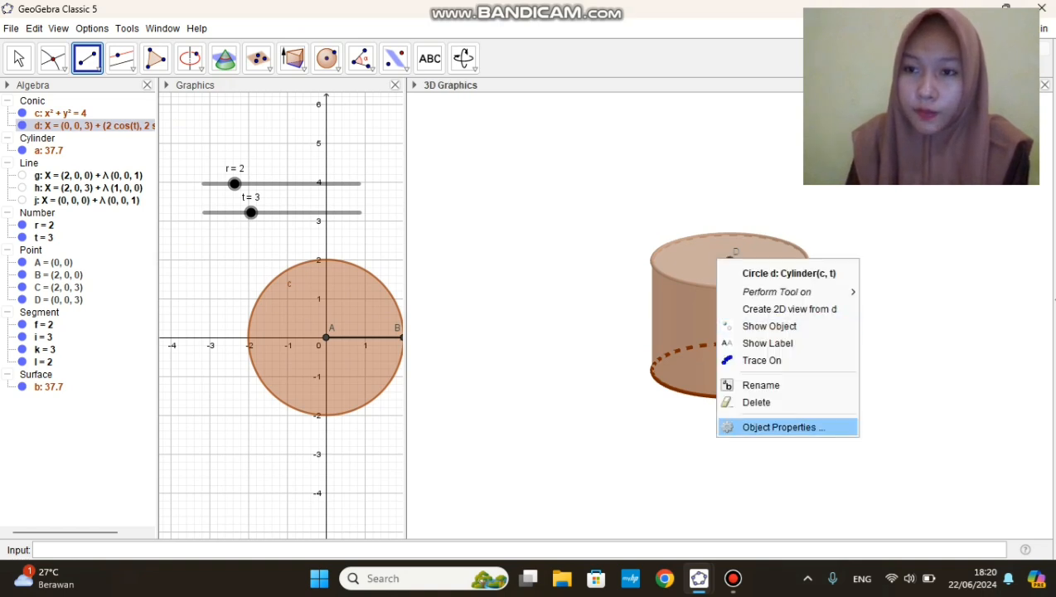
pyautogui.click(775, 427)
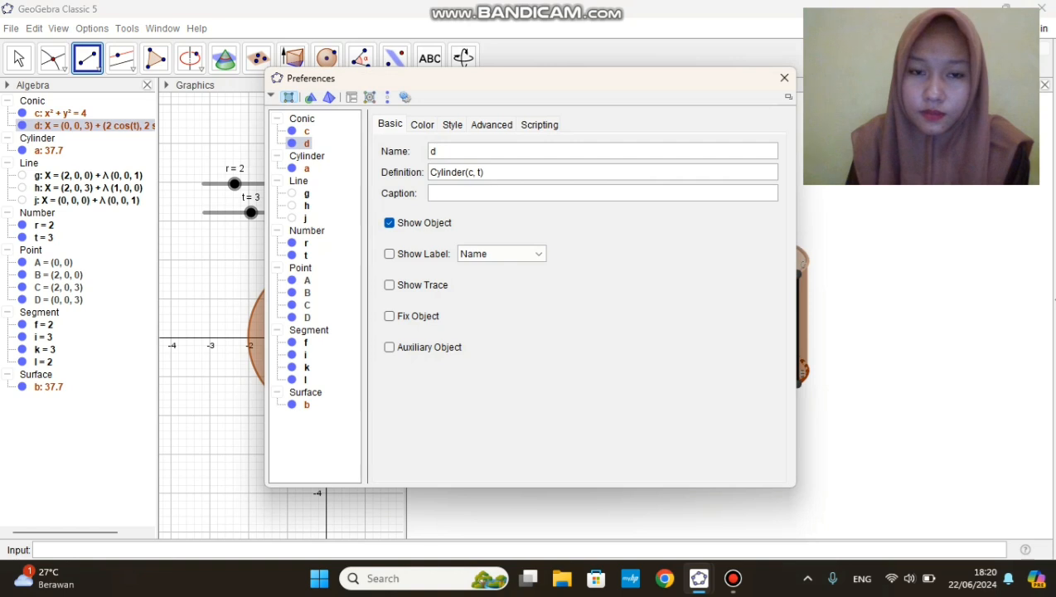
pyautogui.click(422, 124)
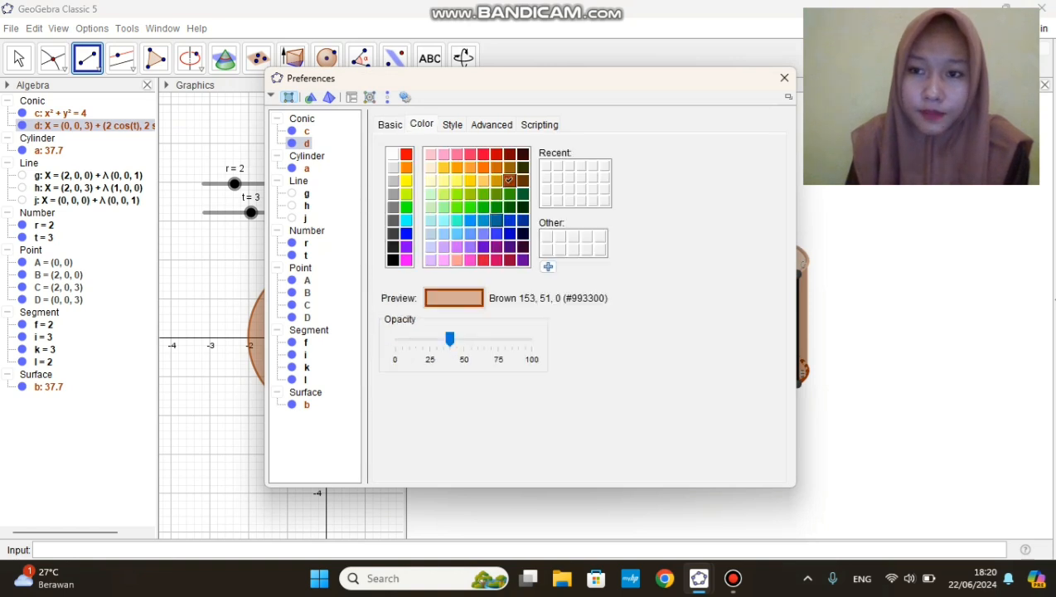
pyautogui.click(496, 219)
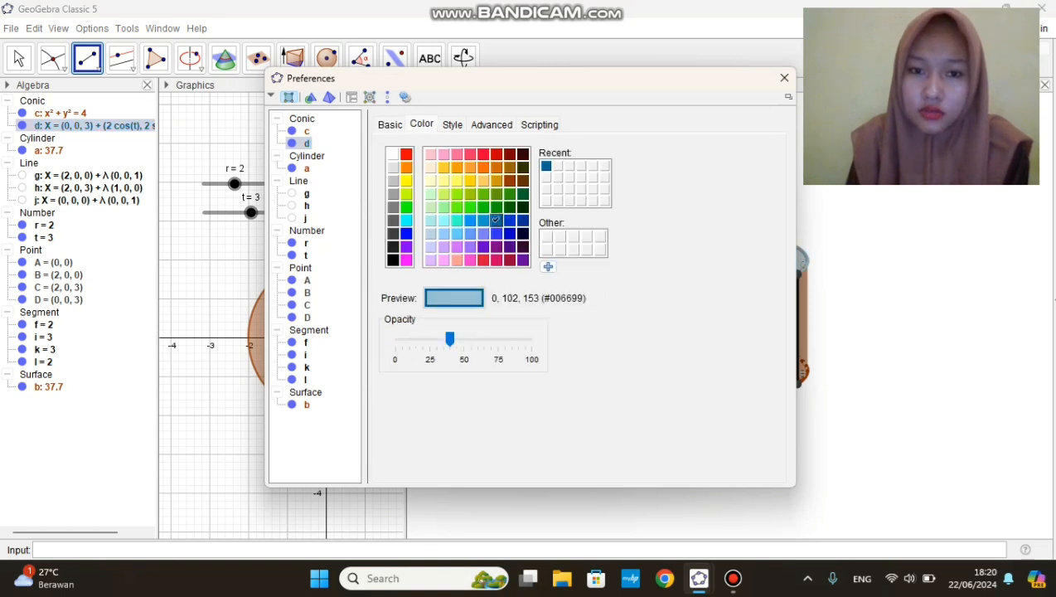
pyautogui.click(429, 246)
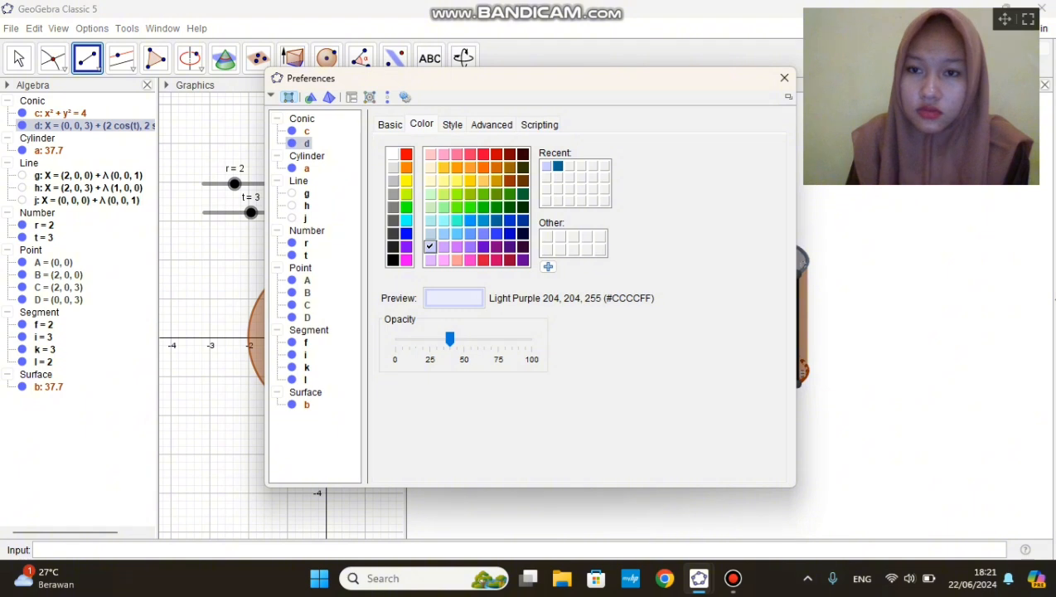
pyautogui.click(444, 219)
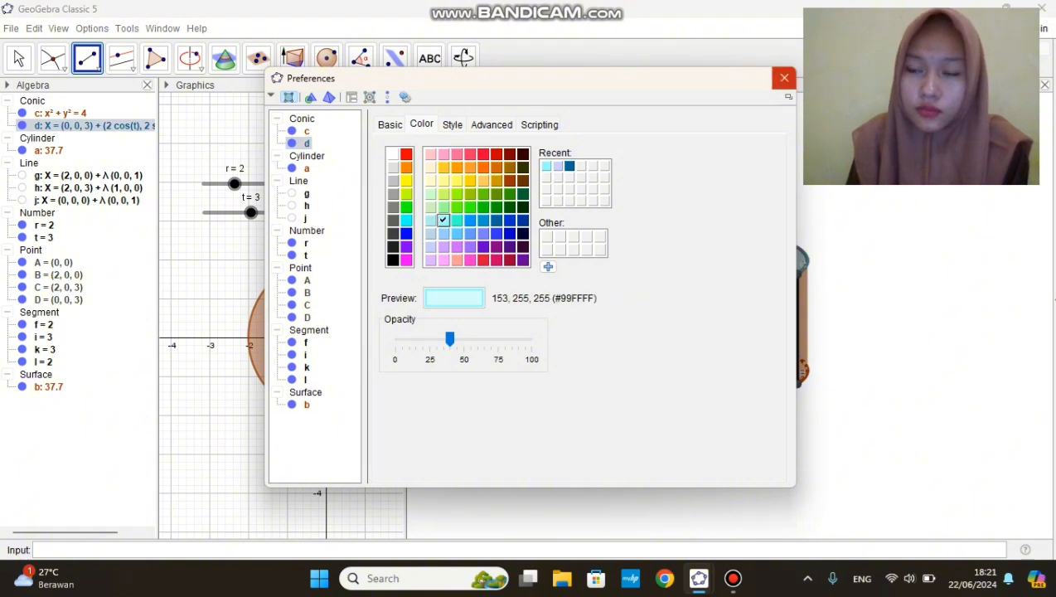
pyautogui.click(785, 77)
# Step: Change the colour of the cylinder's lateral surface to blue (#0099FF)
pyautogui.rightClick(670, 326)
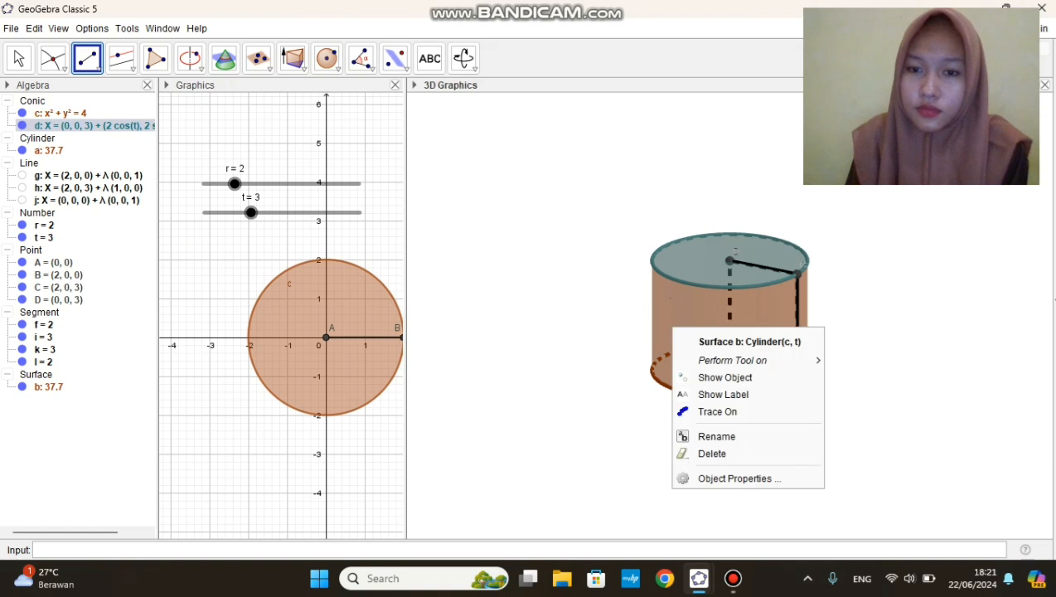
pyautogui.click(738, 478)
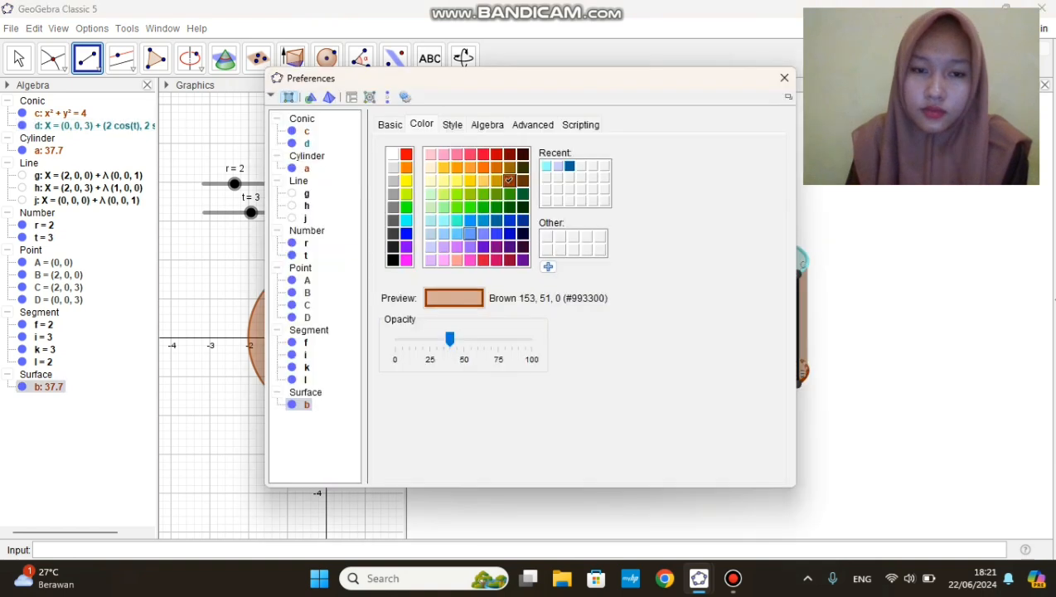
pyautogui.click(469, 219)
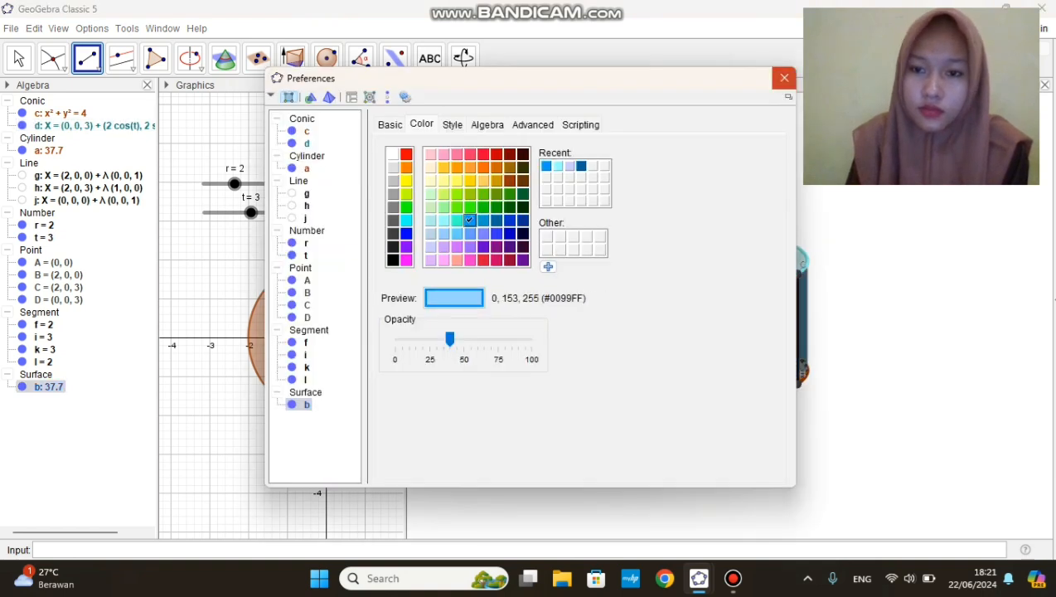
pyautogui.click(784, 78)
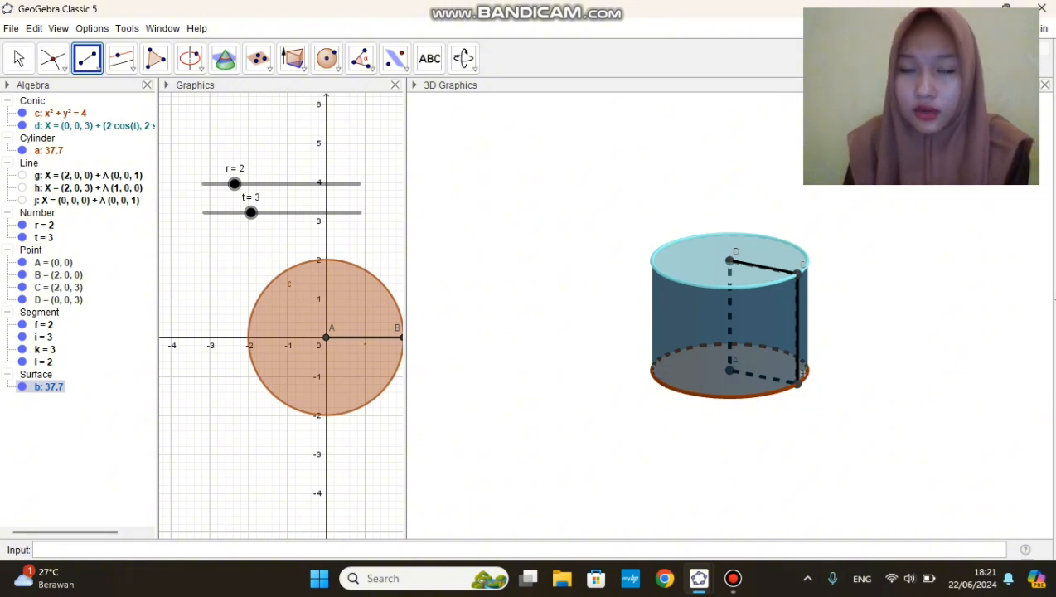
# Step: Define the cylinder's surface area as L=2πr²+2πrt, using the virtual keyboard for the special symbols
pyautogui.click(35, 549)
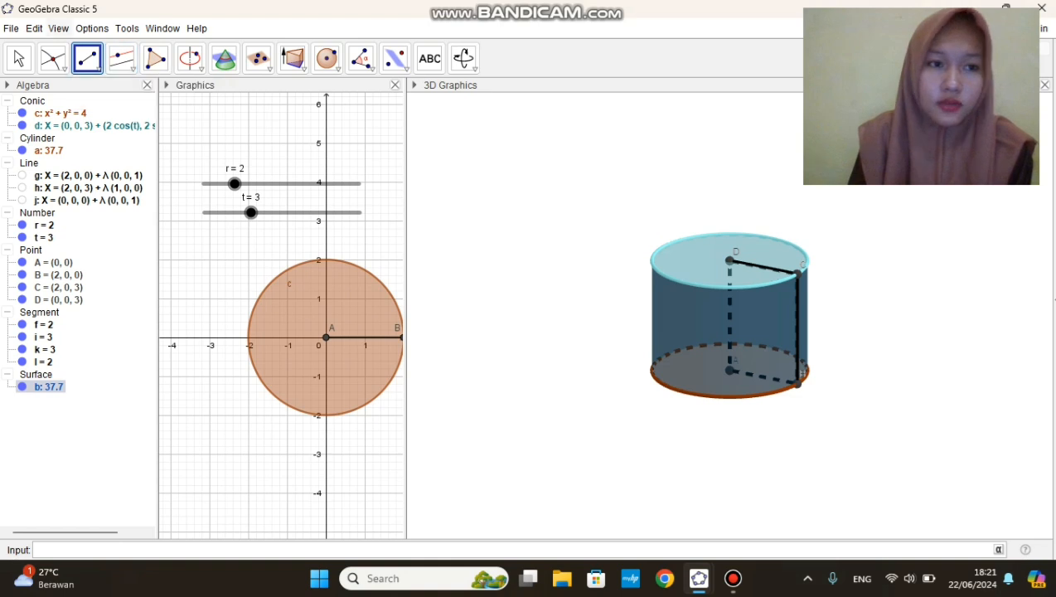
pyautogui.click(58, 28)
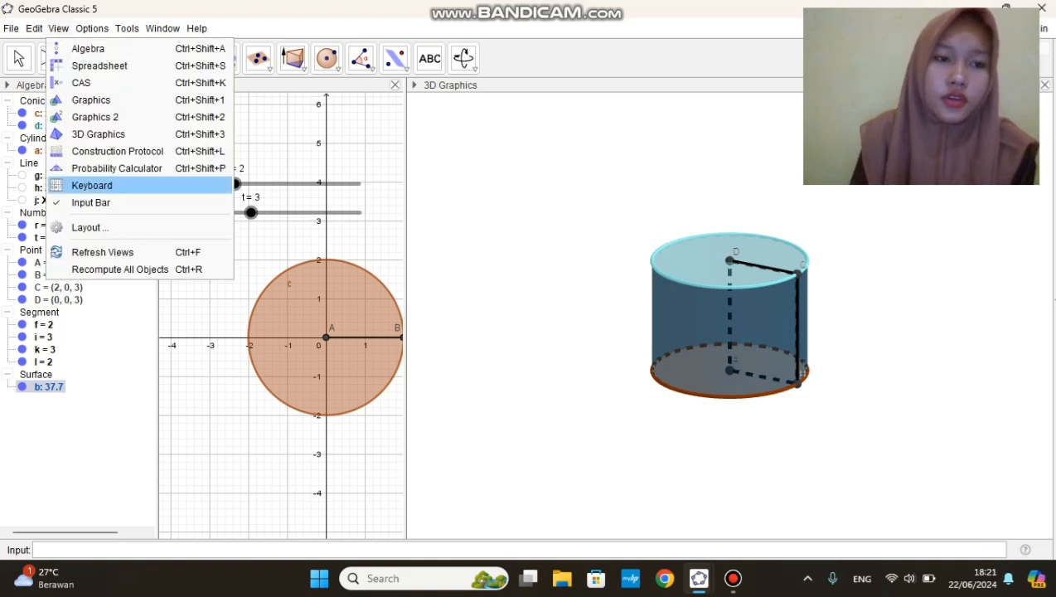
pyautogui.click(91, 185)
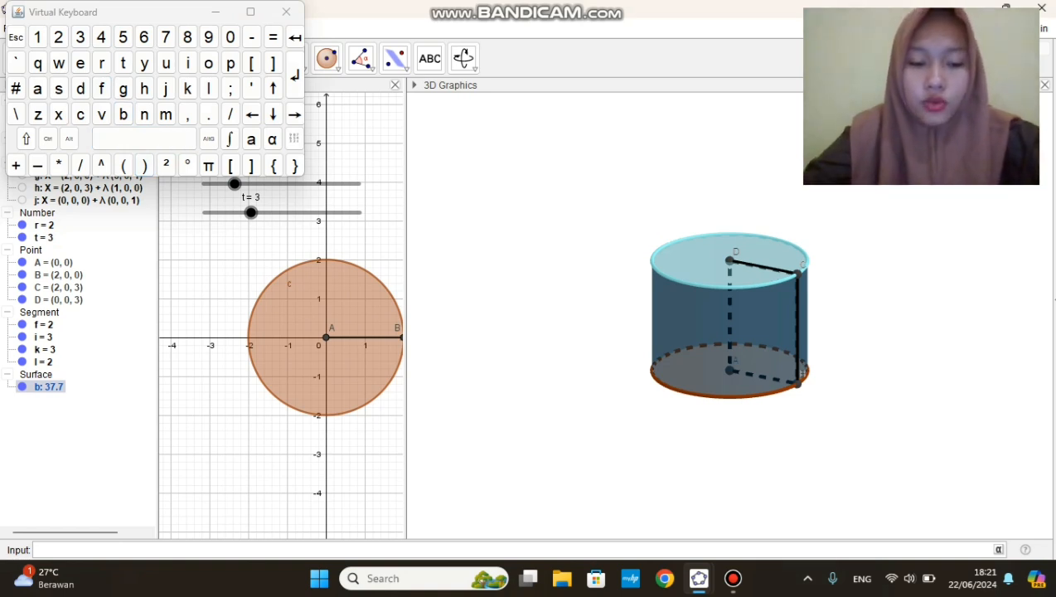
pyautogui.write('L =')
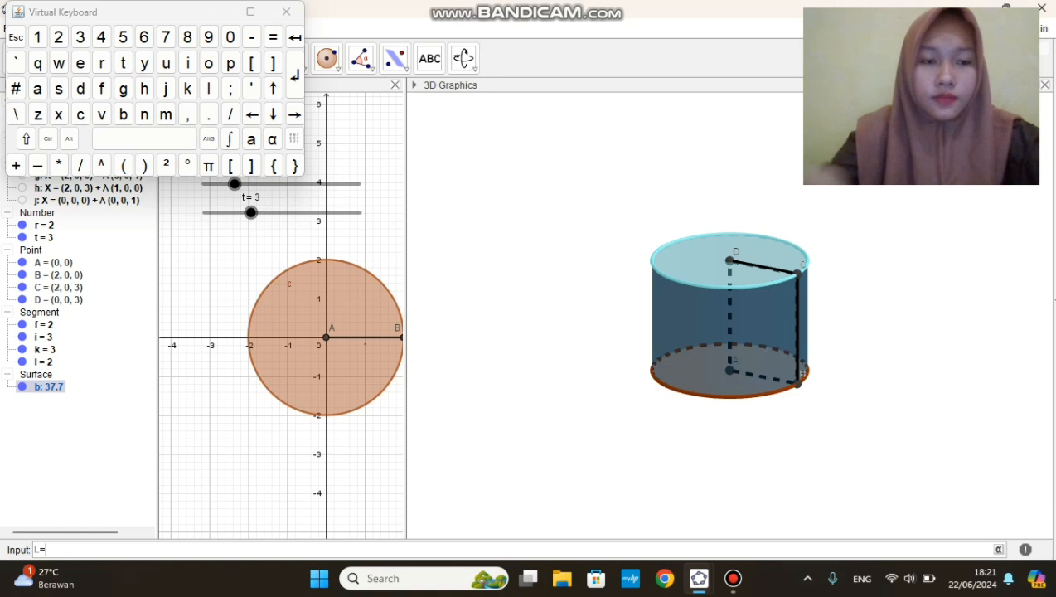
pyautogui.click(58, 37)
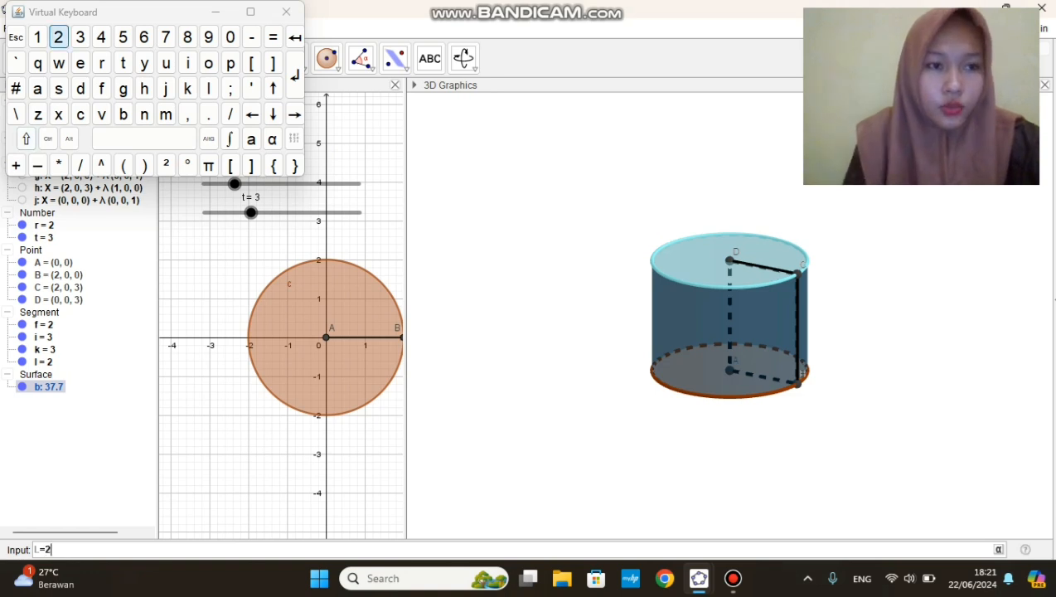
pyautogui.click(208, 165)
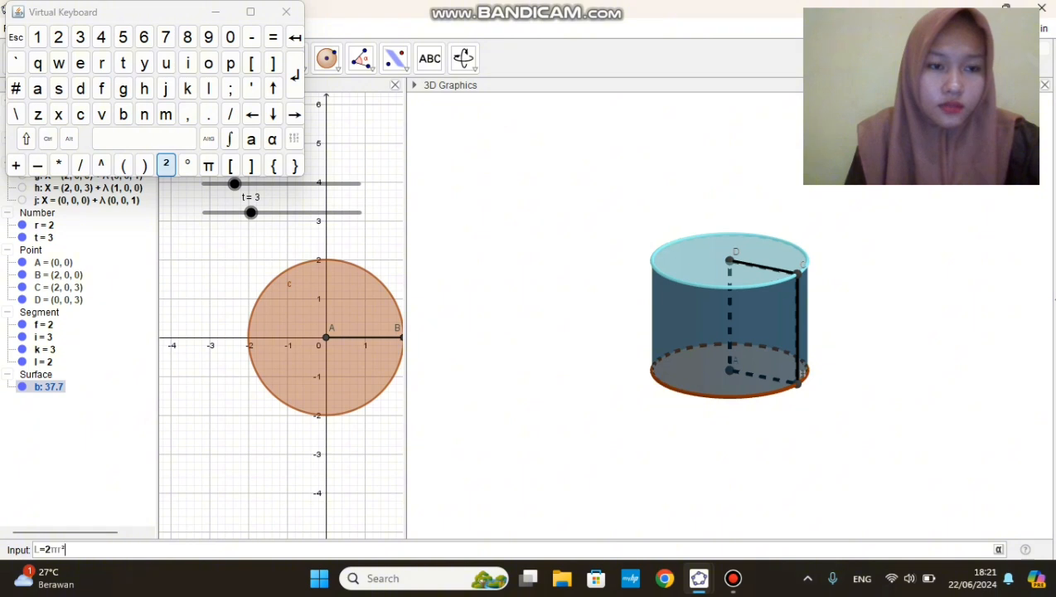
pyautogui.click(16, 165)
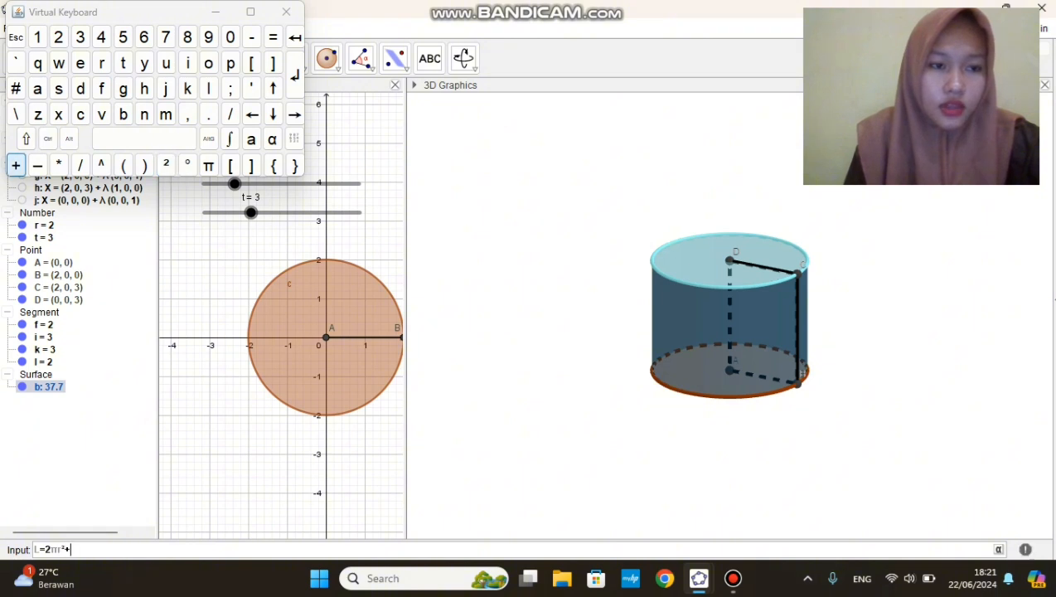
pyautogui.click(58, 36)
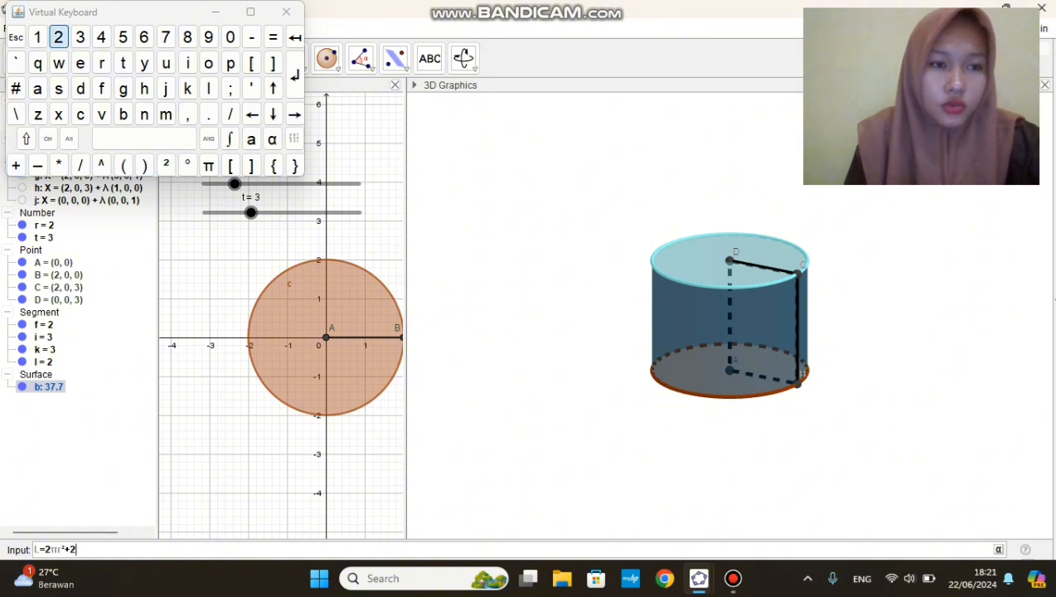
pyautogui.click(208, 165)
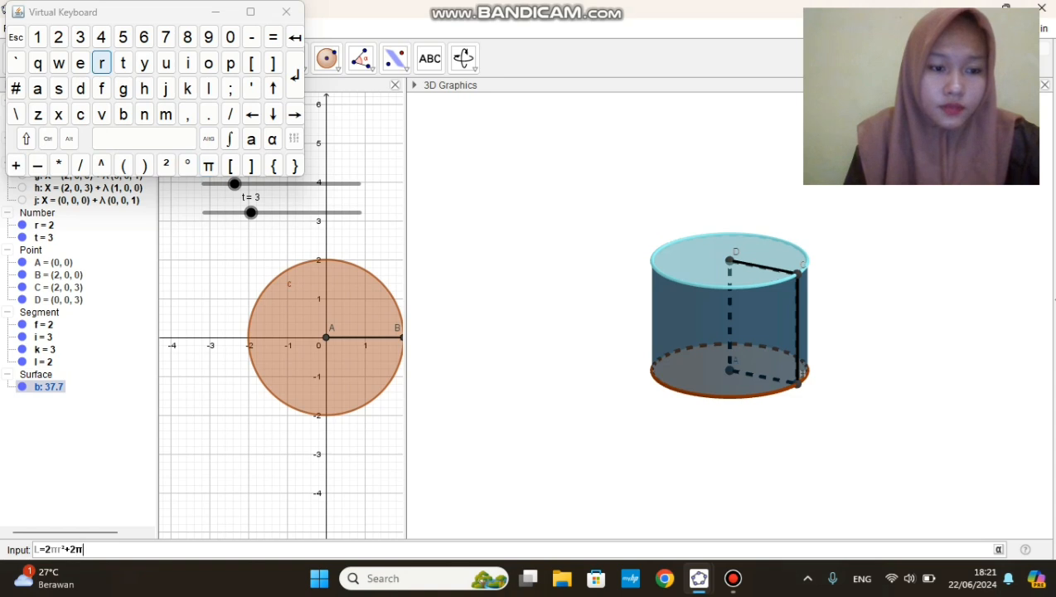
pyautogui.click(101, 63)
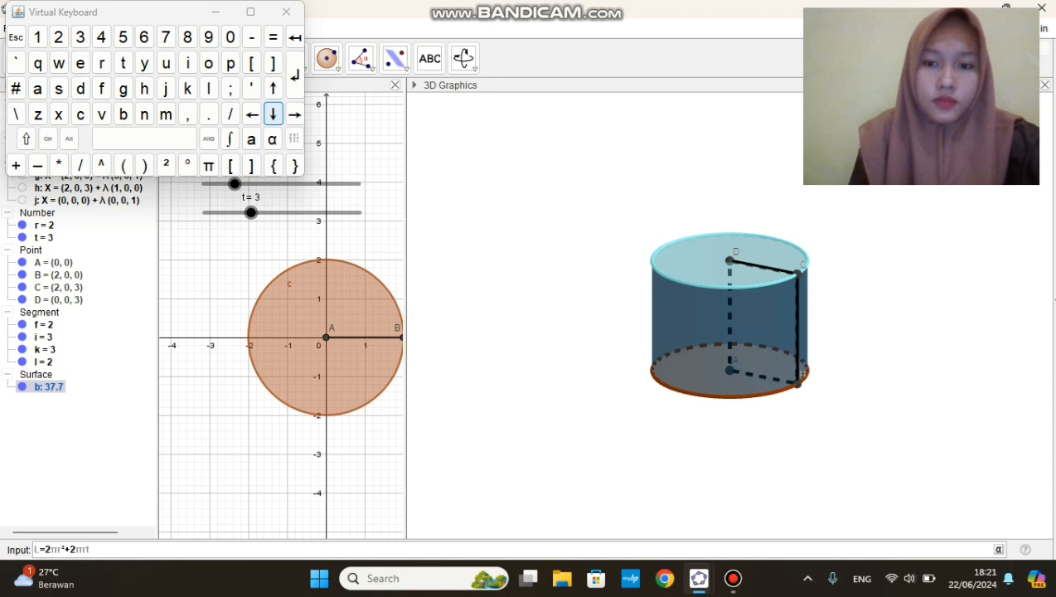
pyautogui.press('Return')
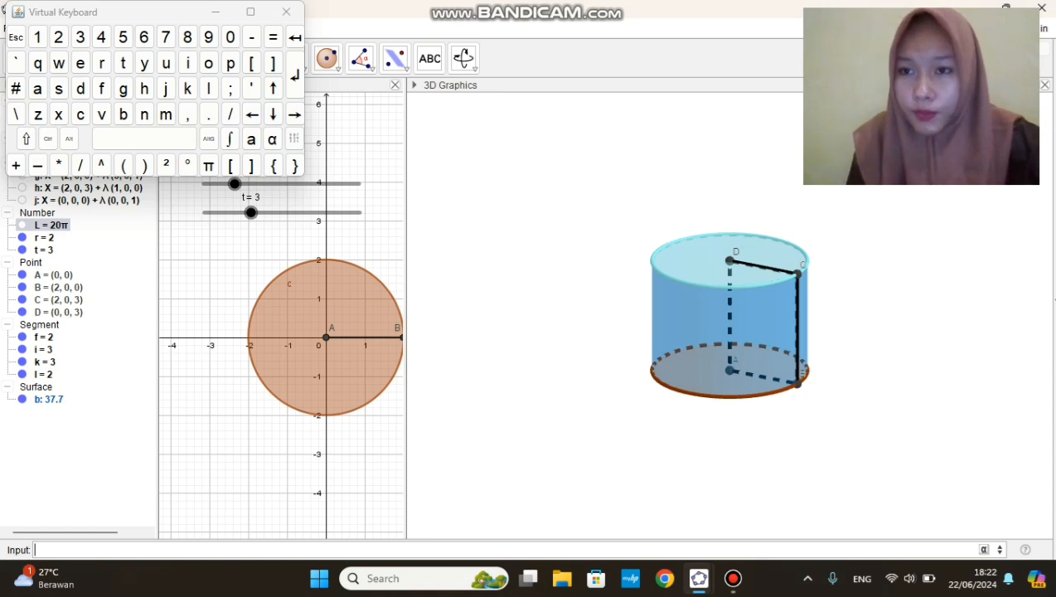
# Step: Define the cylinder's volume as V=πr²t
pyautogui.write('V')
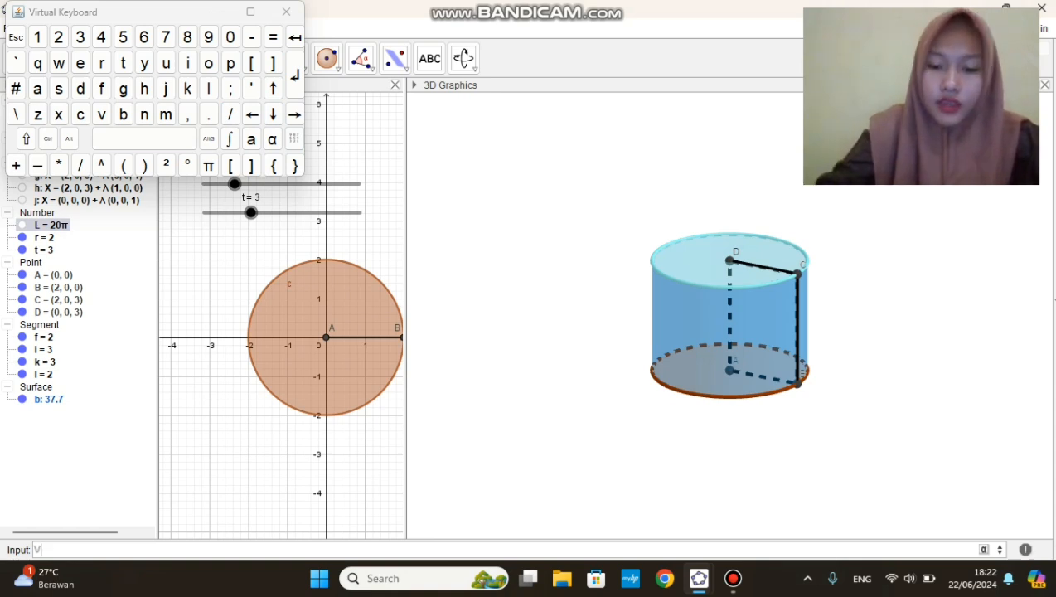
pyautogui.write('=')
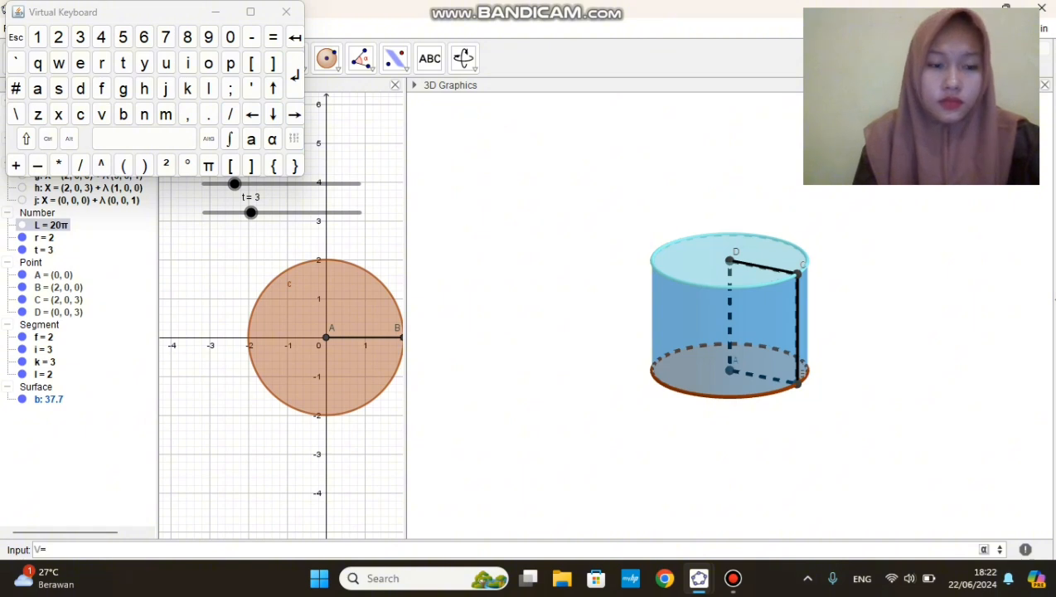
pyautogui.click(208, 165)
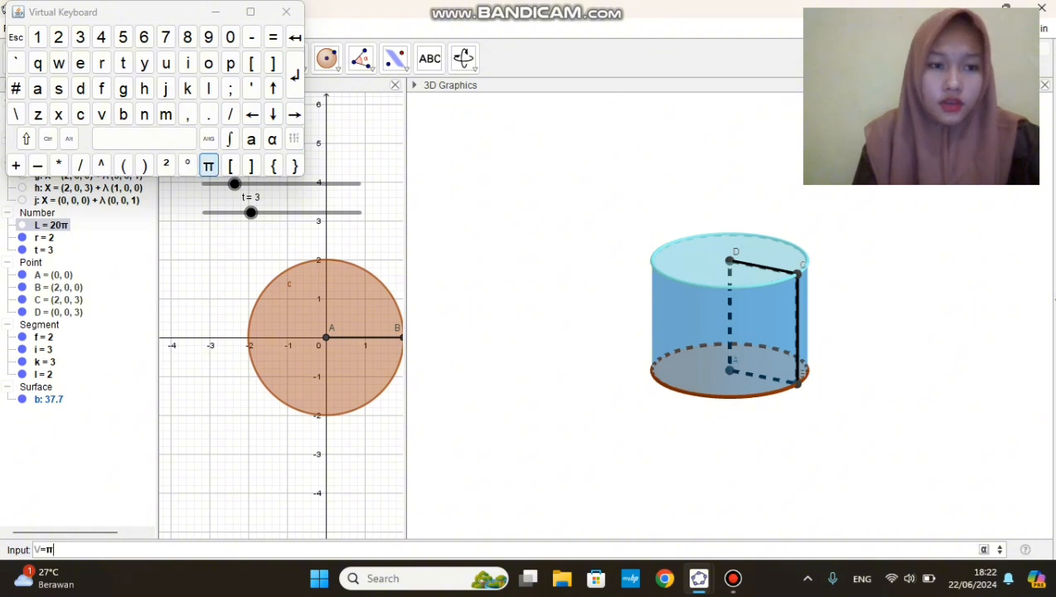
pyautogui.click(101, 63)
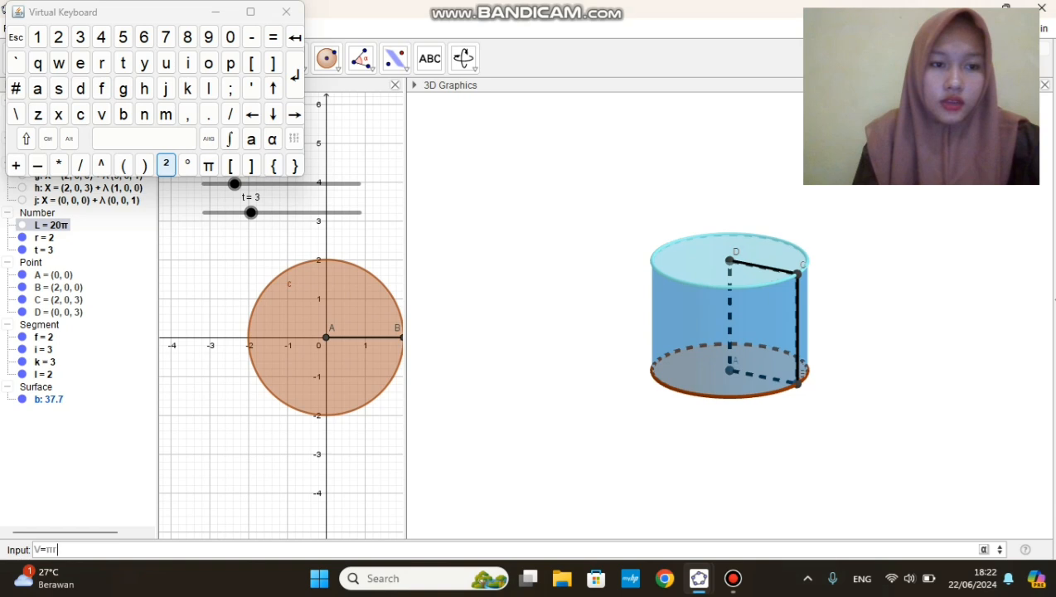
pyautogui.click(166, 164)
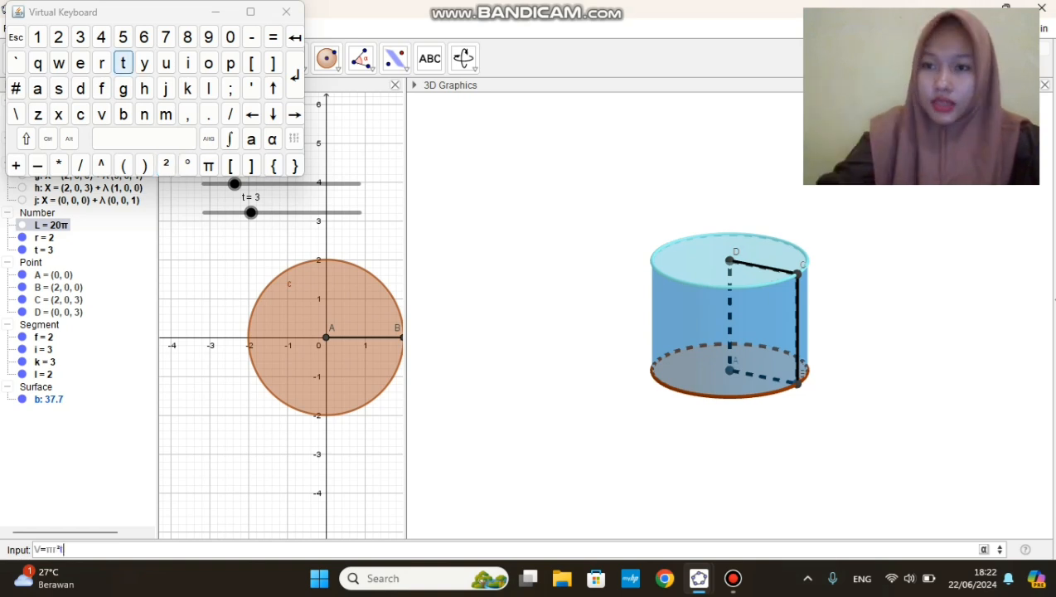
pyautogui.write('t')
pyautogui.press('Return')
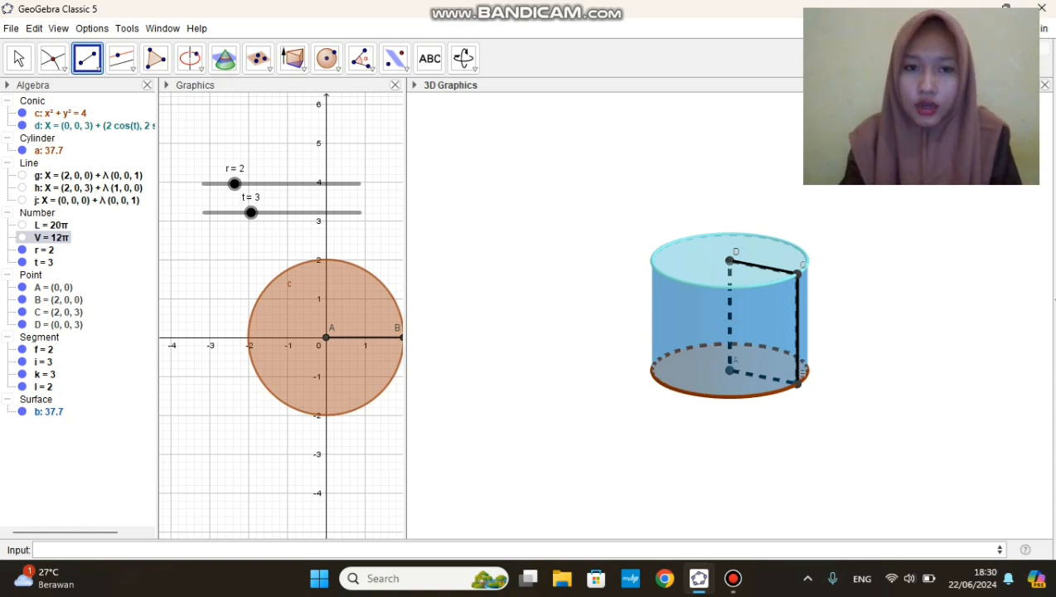
# Step: Add a text above the cylinder in the 3D view reading "r=", the linked value of r, and "cm"
pyautogui.click(430, 59)
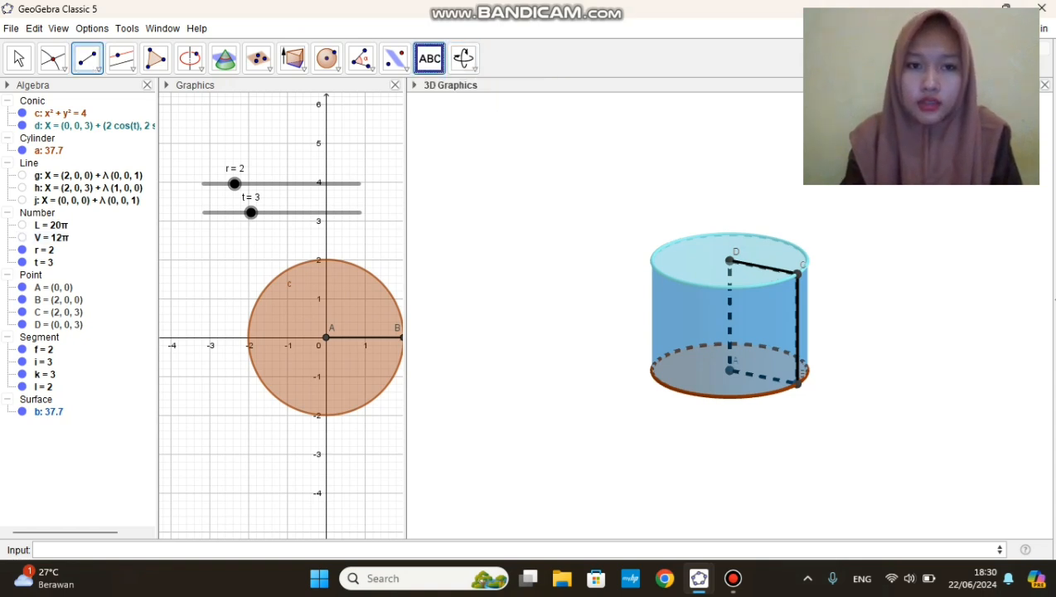
pyautogui.click(446, 93)
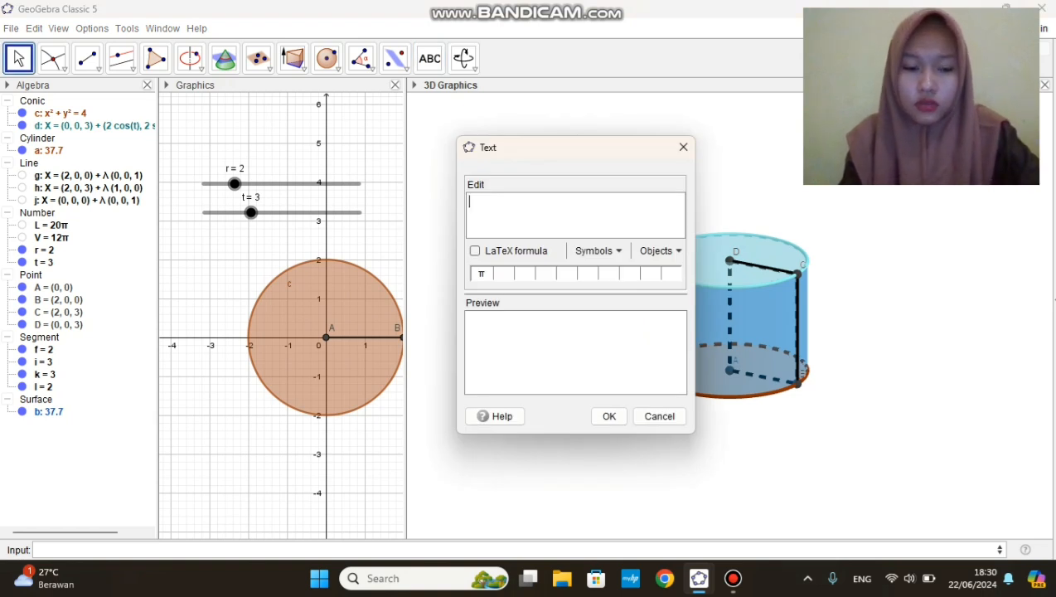
pyautogui.write('r=')
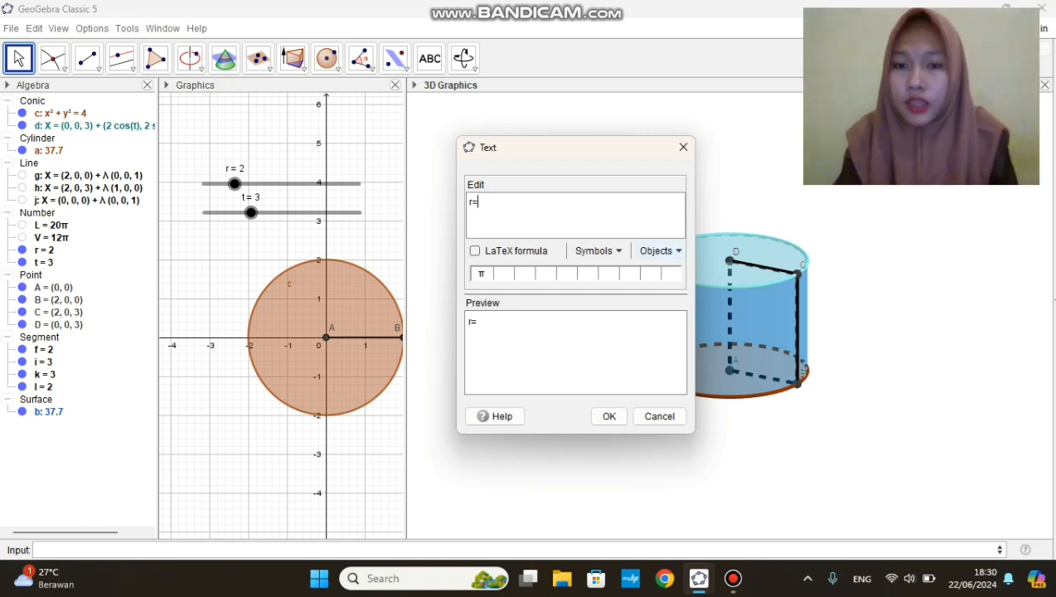
pyautogui.click(661, 250)
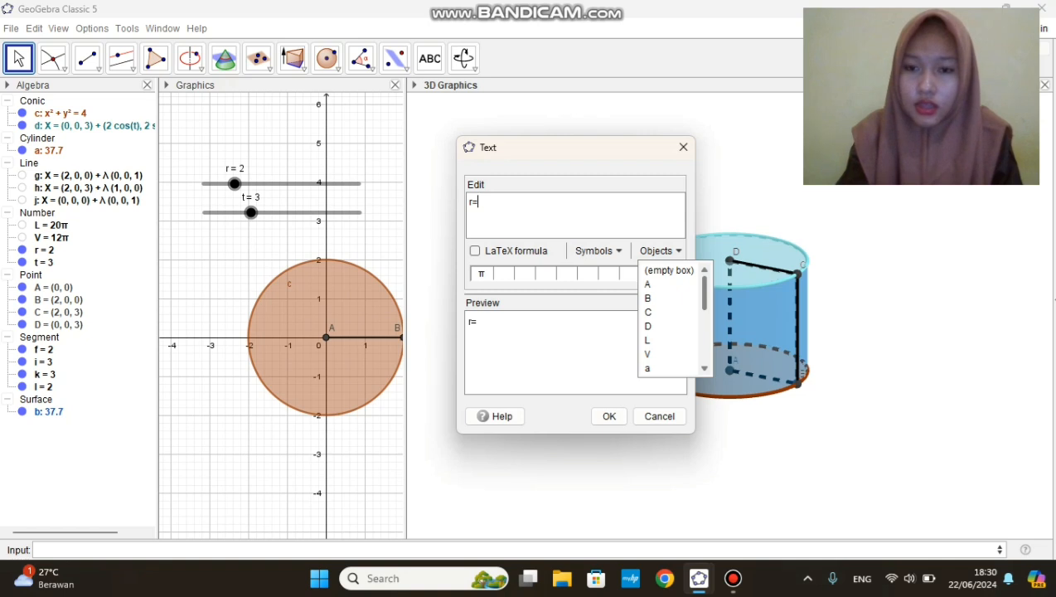
pyautogui.scroll(-3, 670, 319)
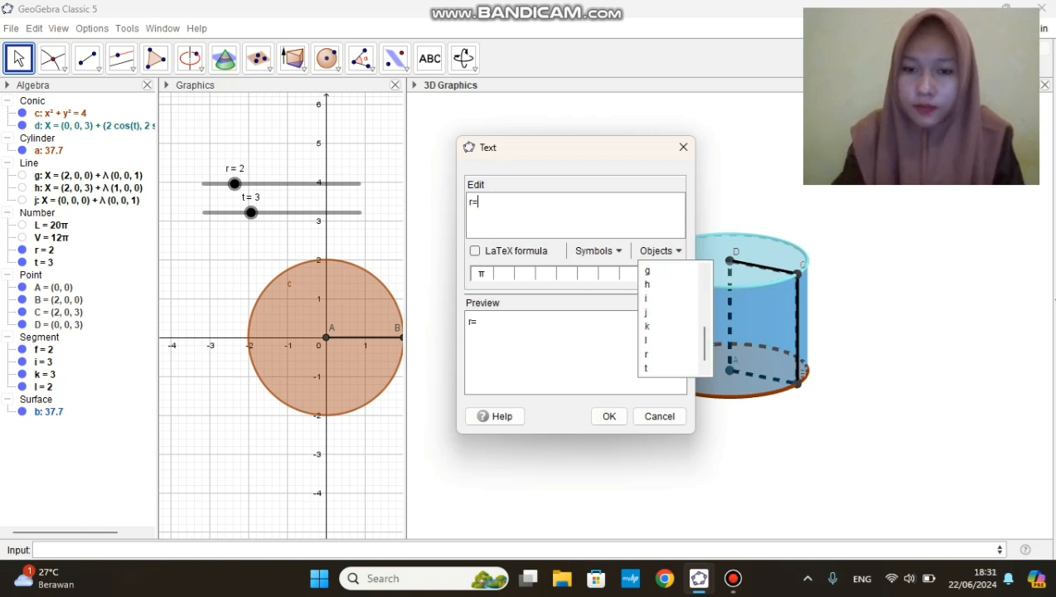
pyautogui.click(655, 354)
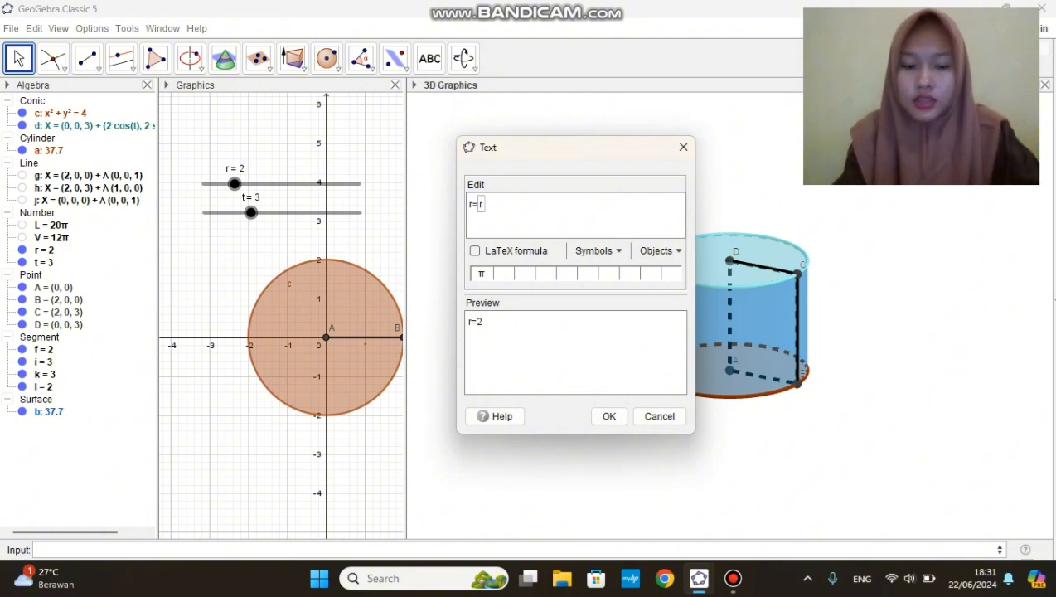
pyautogui.write('cm')
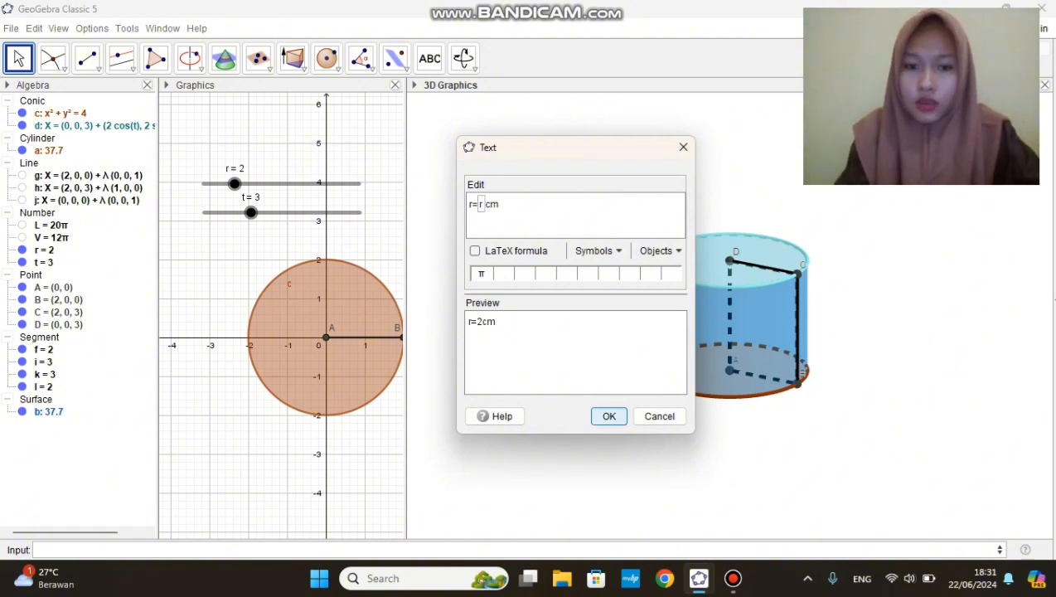
pyautogui.click(608, 416)
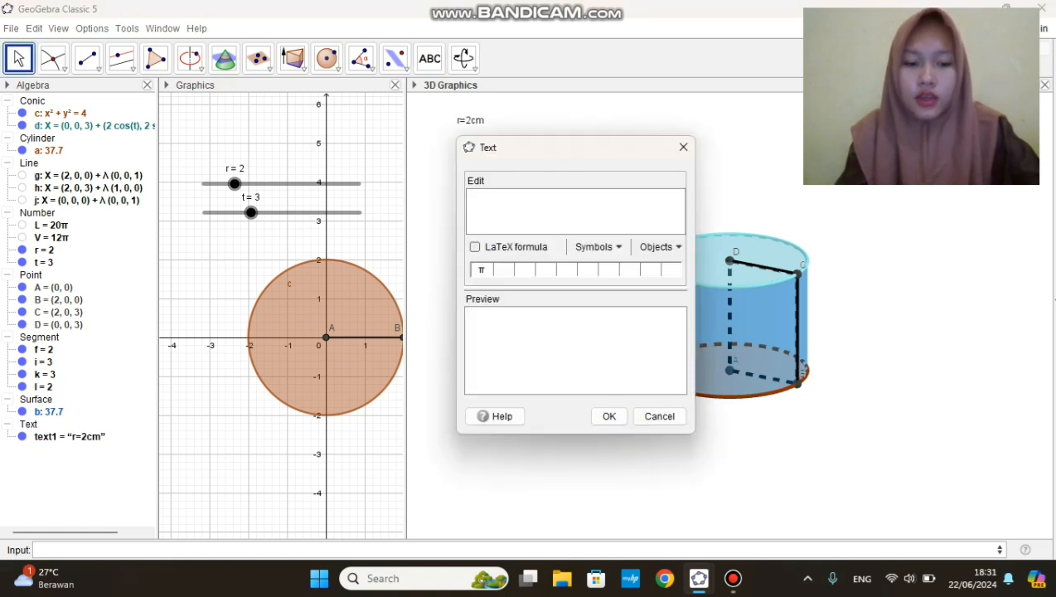
# Step: Add a text in the 3D view reading "t=", the linked value of t, and "cm"
pyautogui.write('t=')
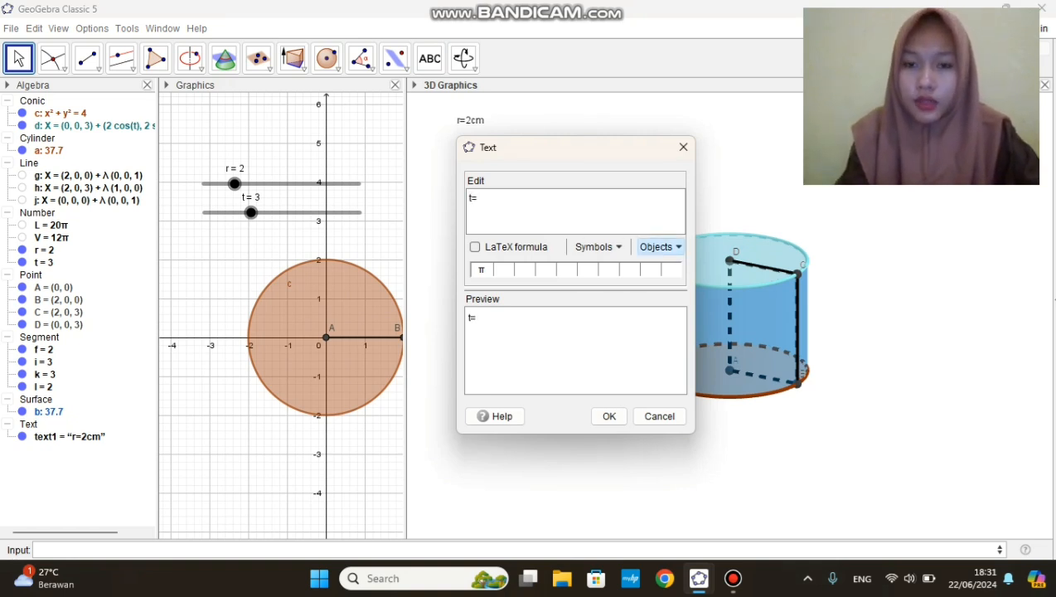
pyautogui.click(660, 246)
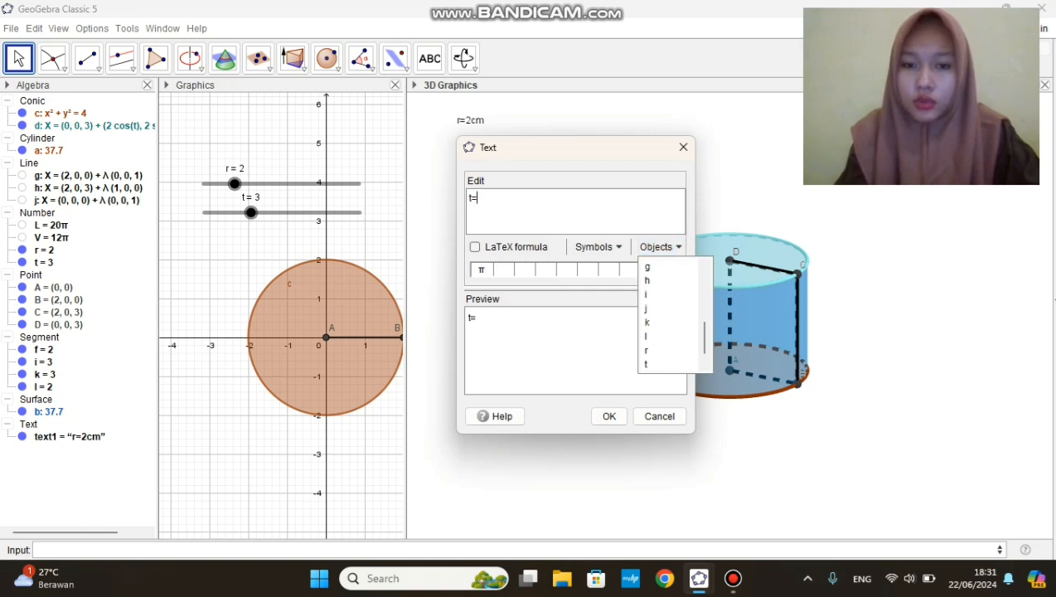
pyautogui.click(663, 363)
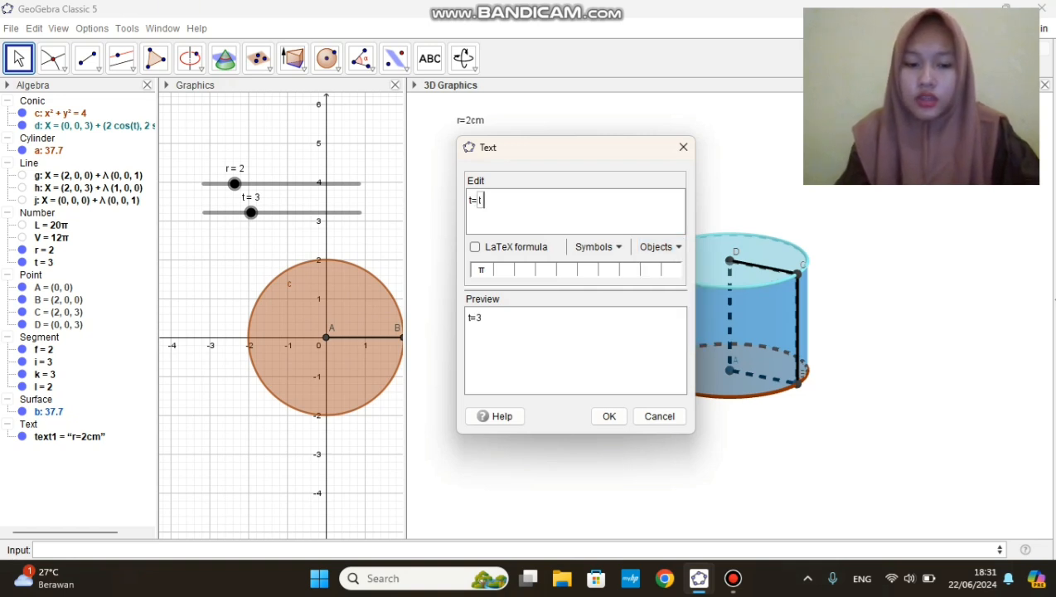
pyautogui.write('cm')
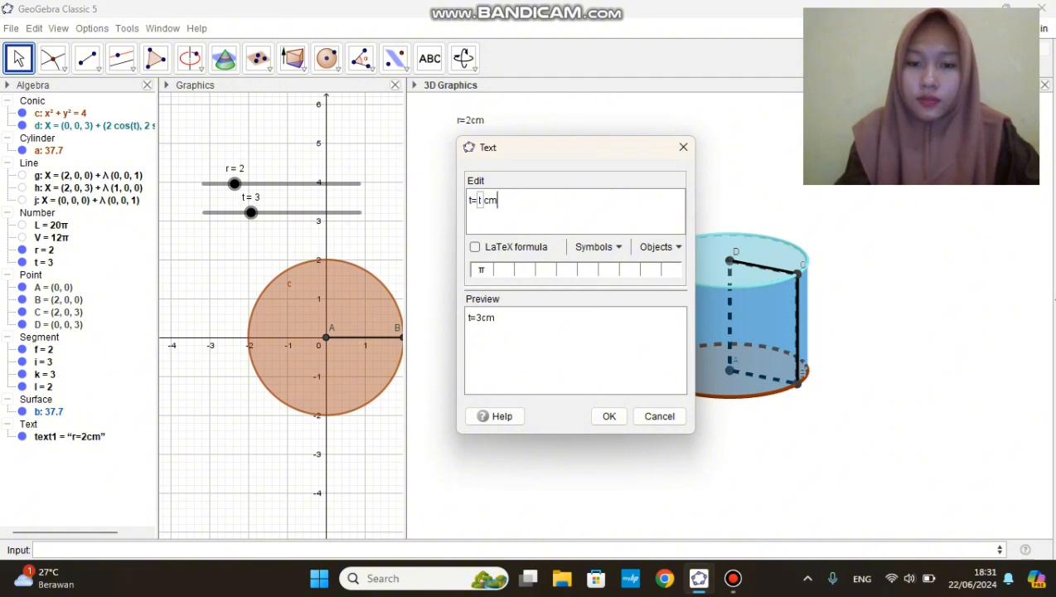
pyautogui.click(608, 416)
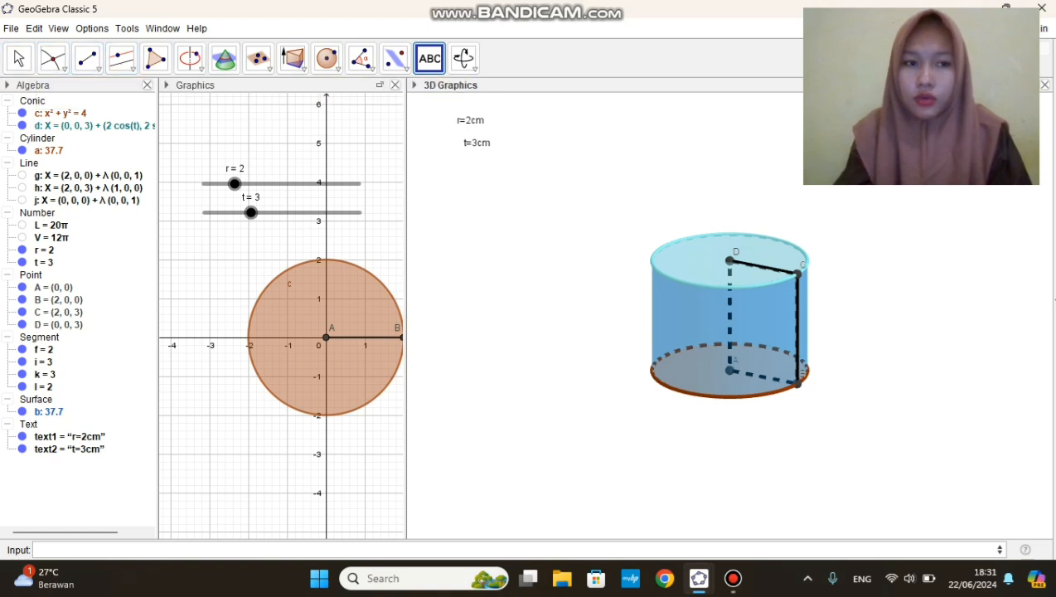
# Step: Move the t label beside the cylinder's height segment and the r label onto the base radius
pyautogui.click(18, 58)
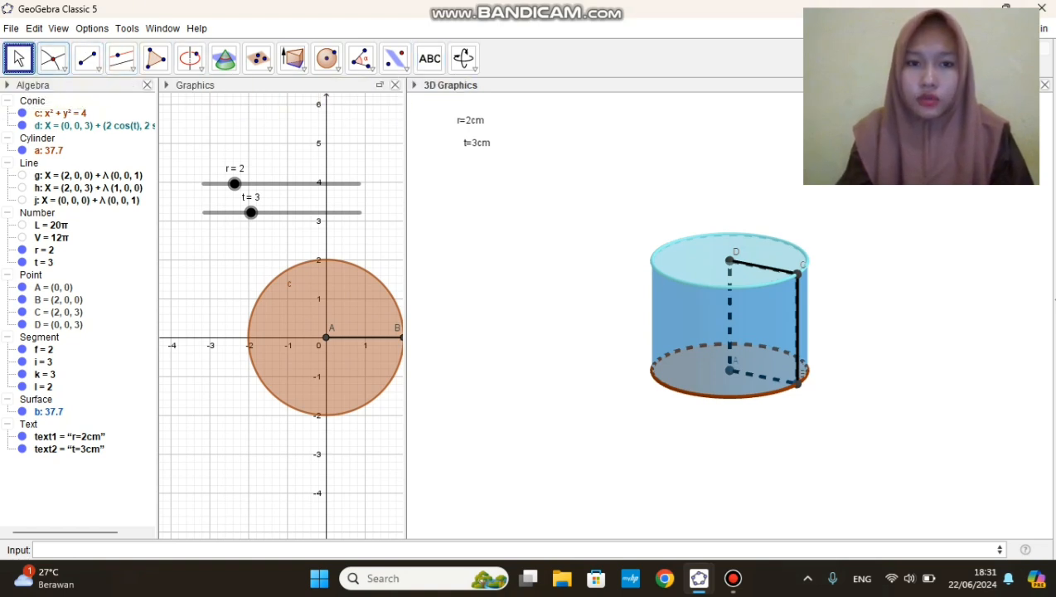
pyautogui.click(476, 143)
pyautogui.moveTo(476, 142); pyautogui.dragTo(820, 320)
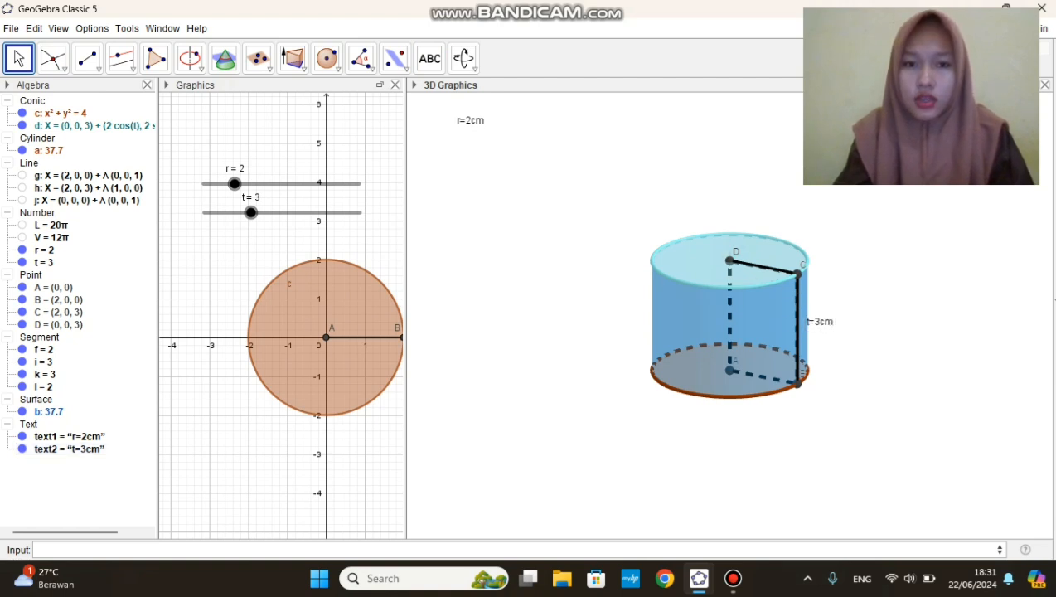
pyautogui.click(470, 120)
pyautogui.moveTo(470, 120); pyautogui.dragTo(766, 362)
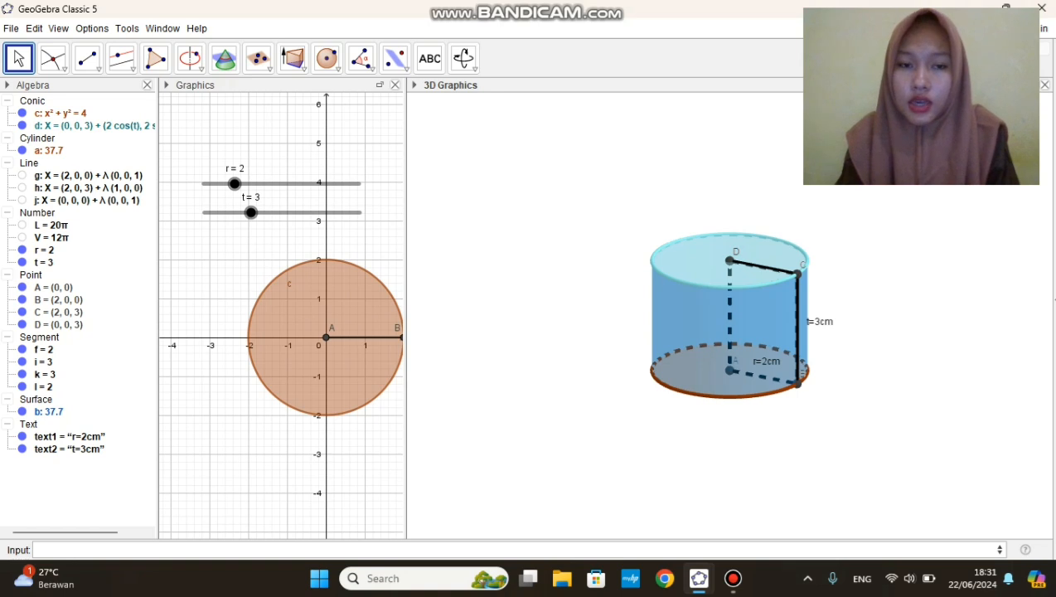
# Step: Add a LaTeX text above the cylinder reading "Luas Permukaan Tabung=", the linked value of L, and "cm^2"
pyautogui.click(429, 58)
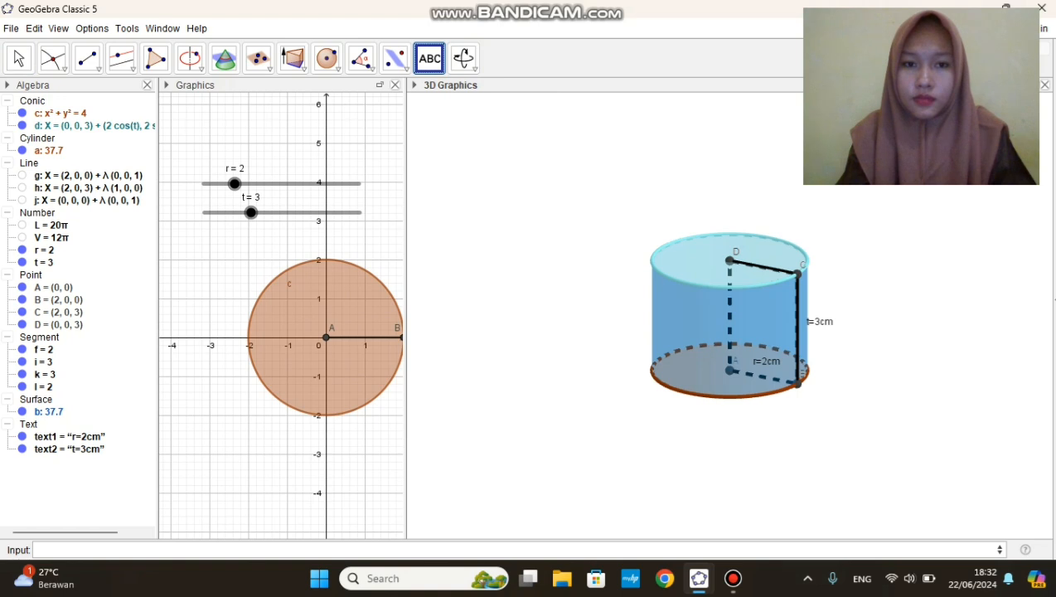
pyautogui.click(430, 58)
pyautogui.click(459, 93)
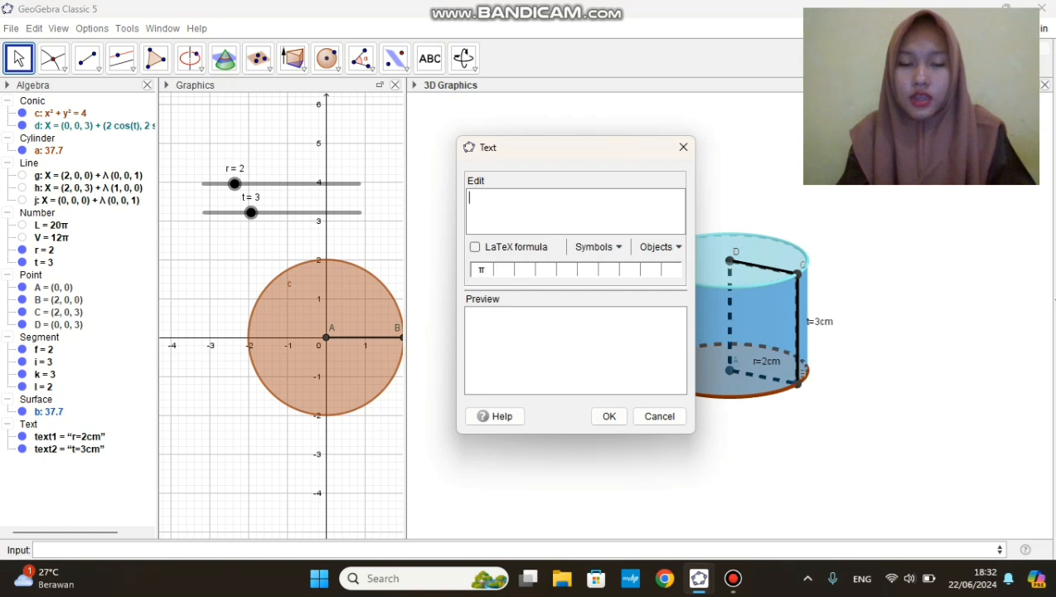
pyautogui.write('Luas Perm')
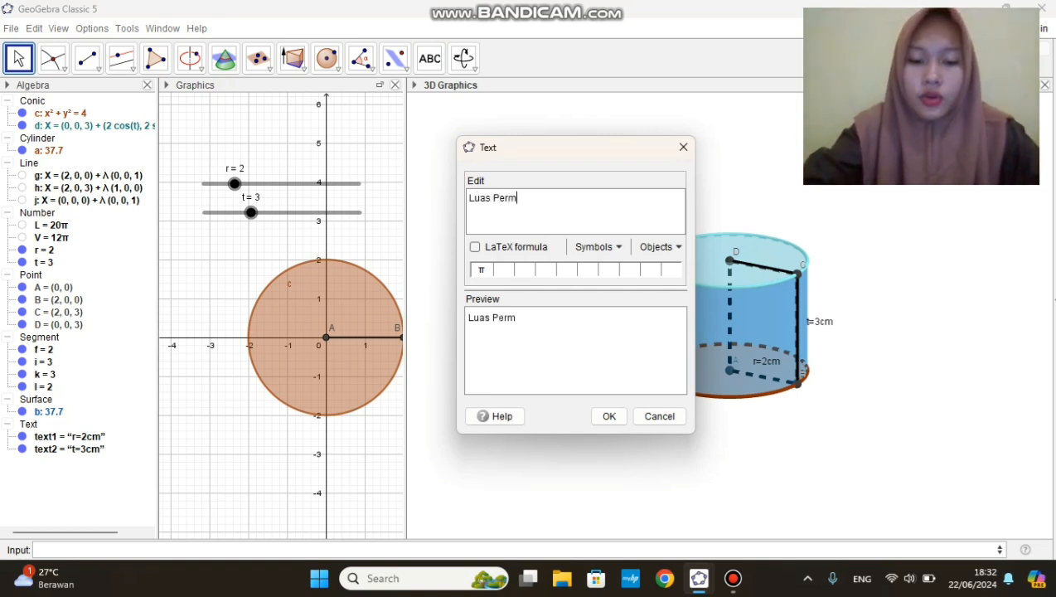
pyautogui.write('ukaan Tabung=')
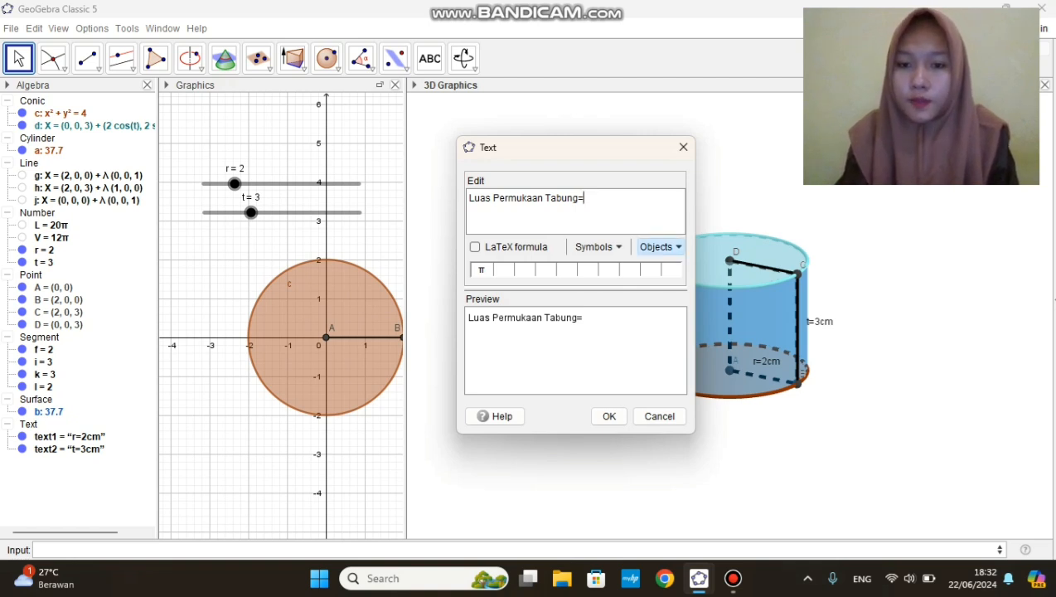
pyautogui.click(659, 246)
pyautogui.scroll(-3, 670, 315)
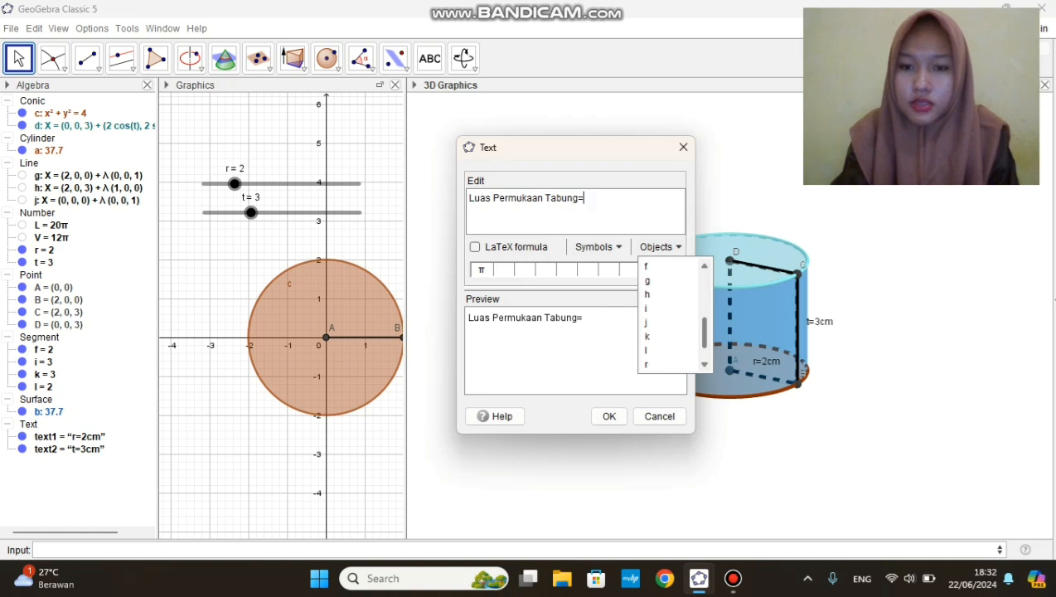
pyautogui.scroll(3, 669, 315)
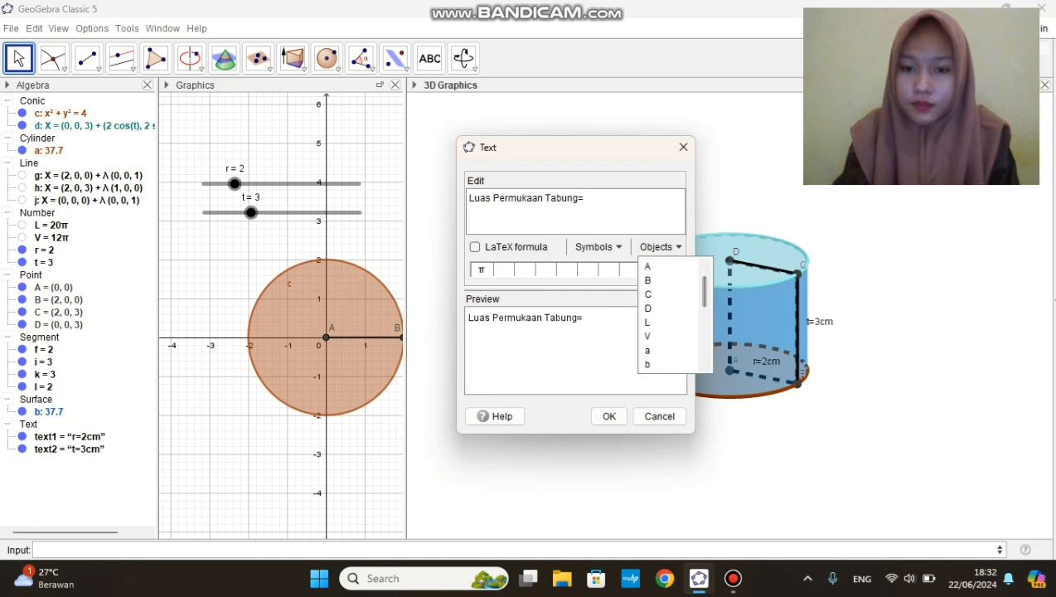
pyautogui.click(654, 335)
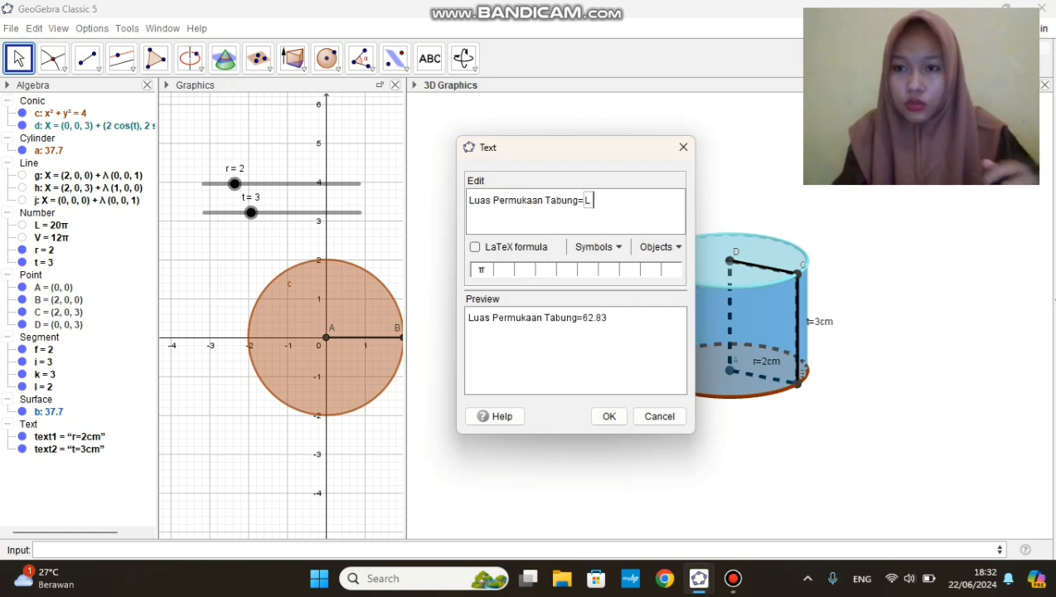
pyautogui.write('cm')
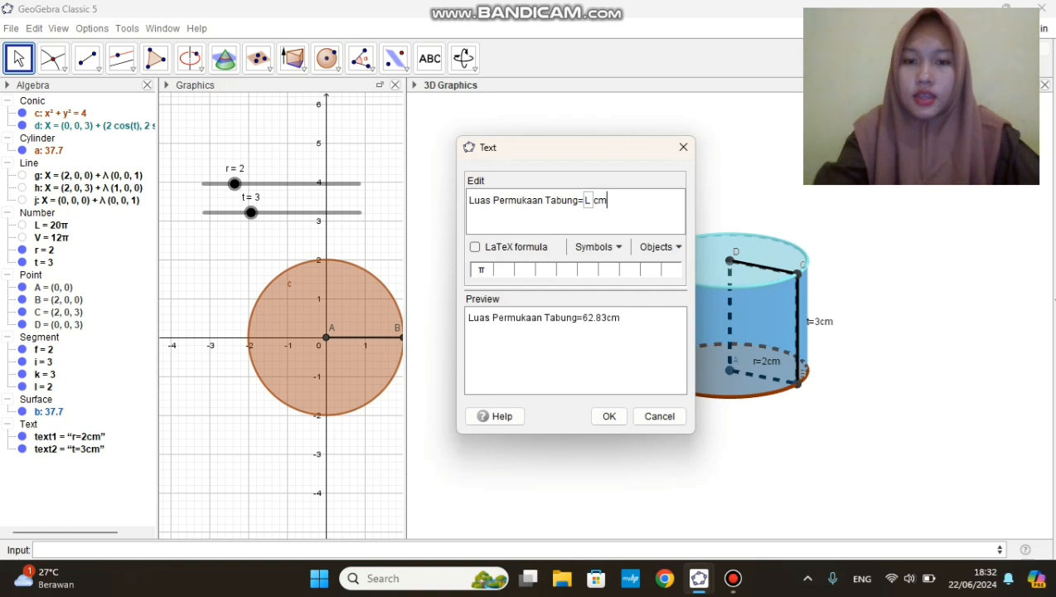
pyautogui.write('^2')
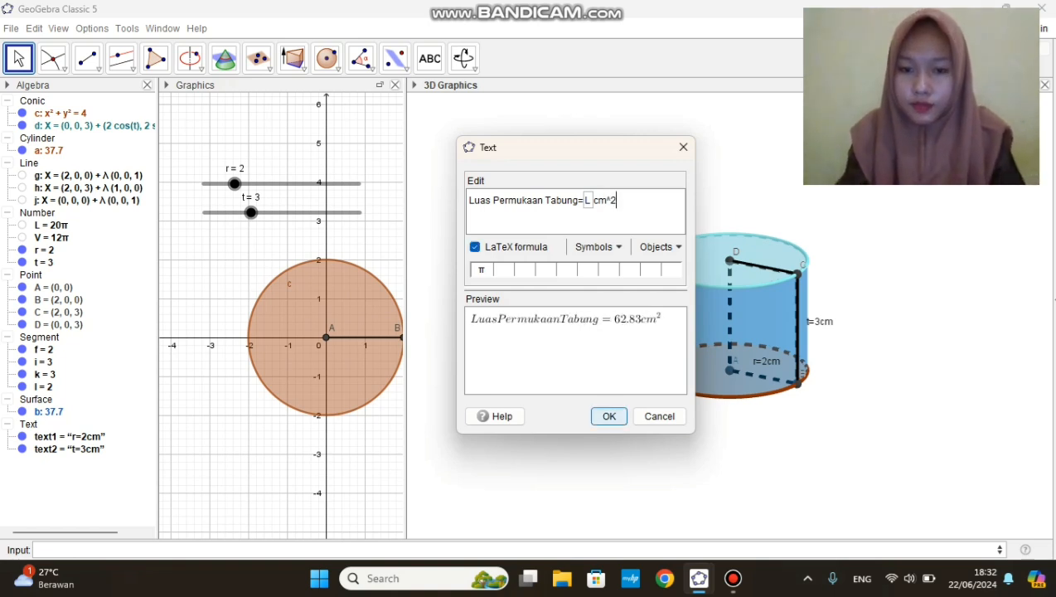
pyautogui.click(609, 416)
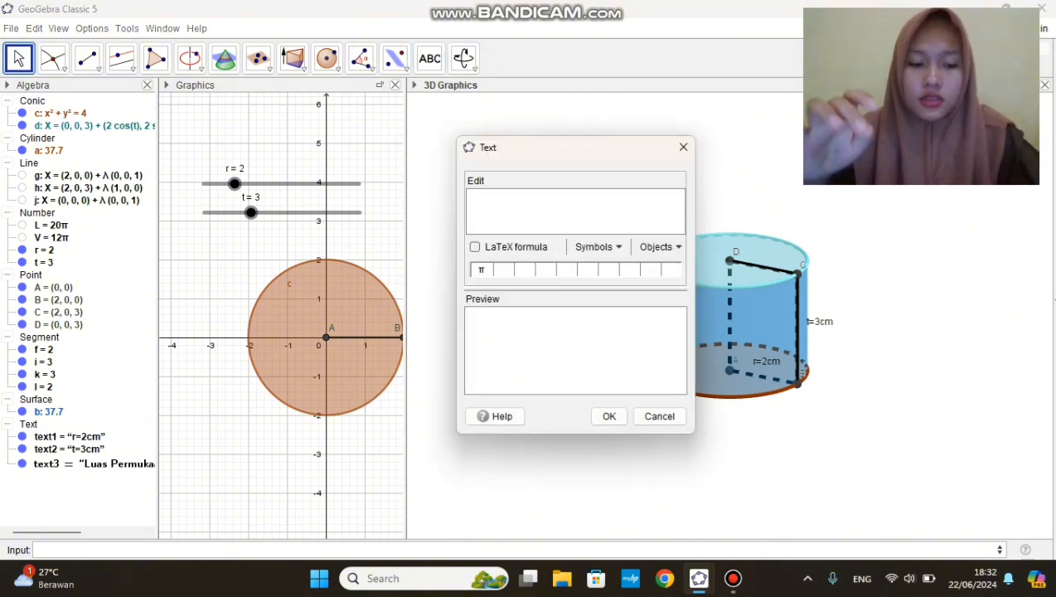
# Step: Add a LaTeX text below the surface area text reading "Volume Tabung=", the linked value of V, and "cm^3"
pyautogui.write('Volu')
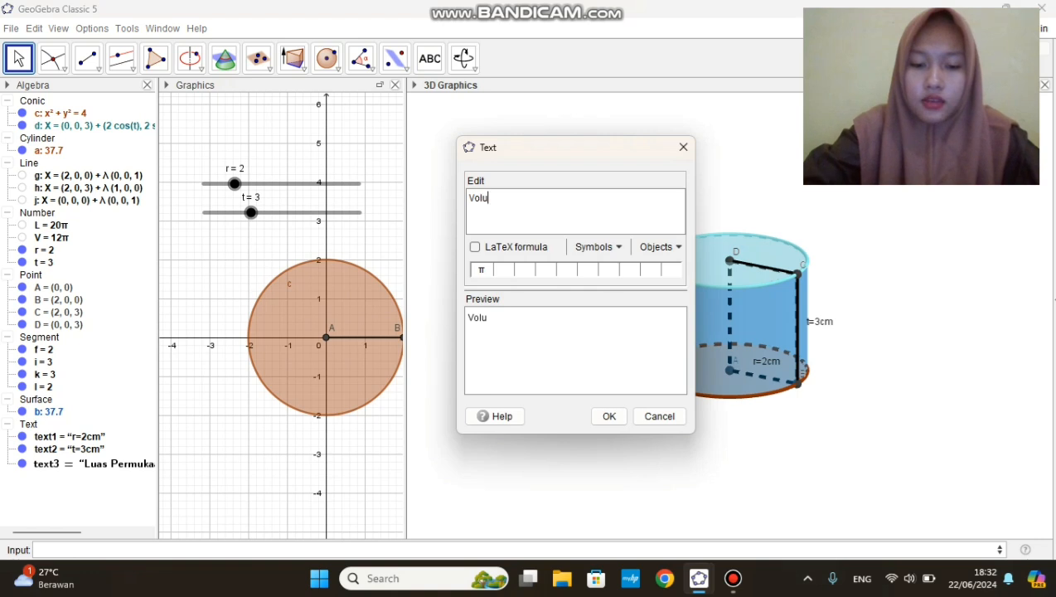
pyautogui.write('me Tabung=')
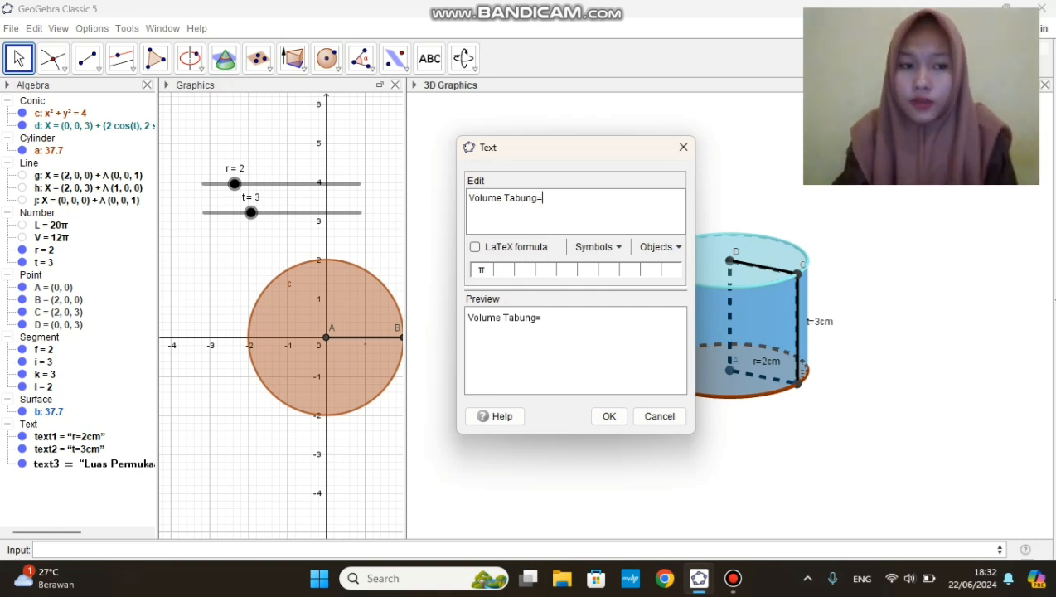
pyautogui.click(659, 247)
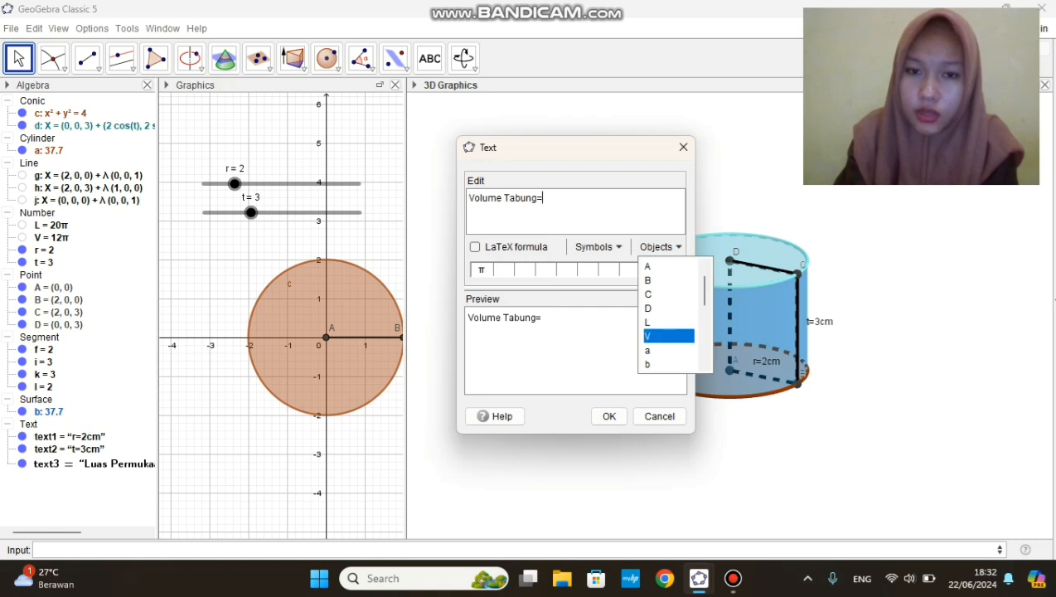
pyautogui.click(663, 336)
pyautogui.write('cm')
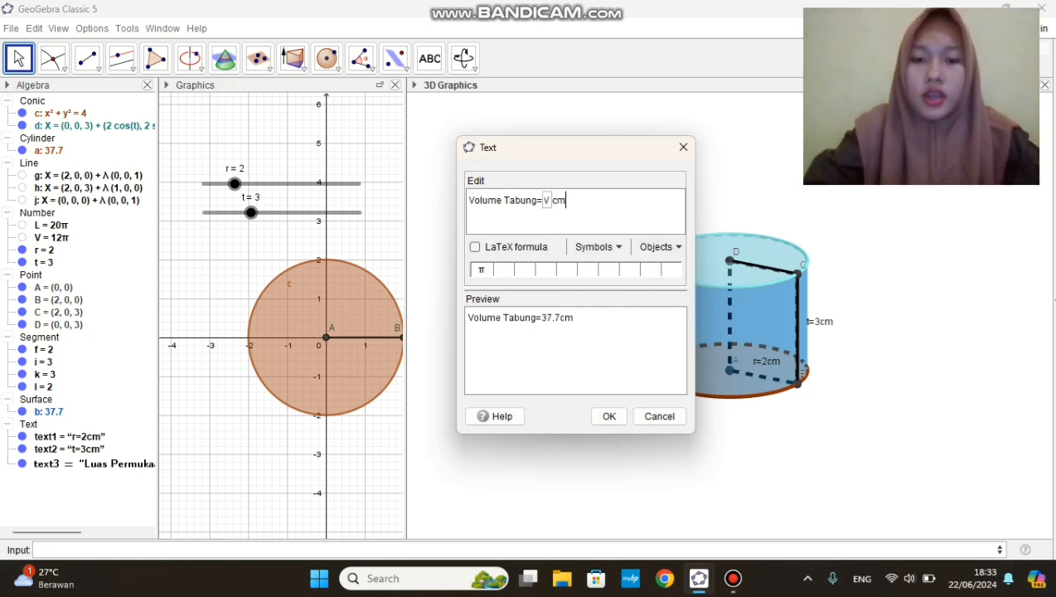
pyautogui.click(475, 247)
pyautogui.write('^3')
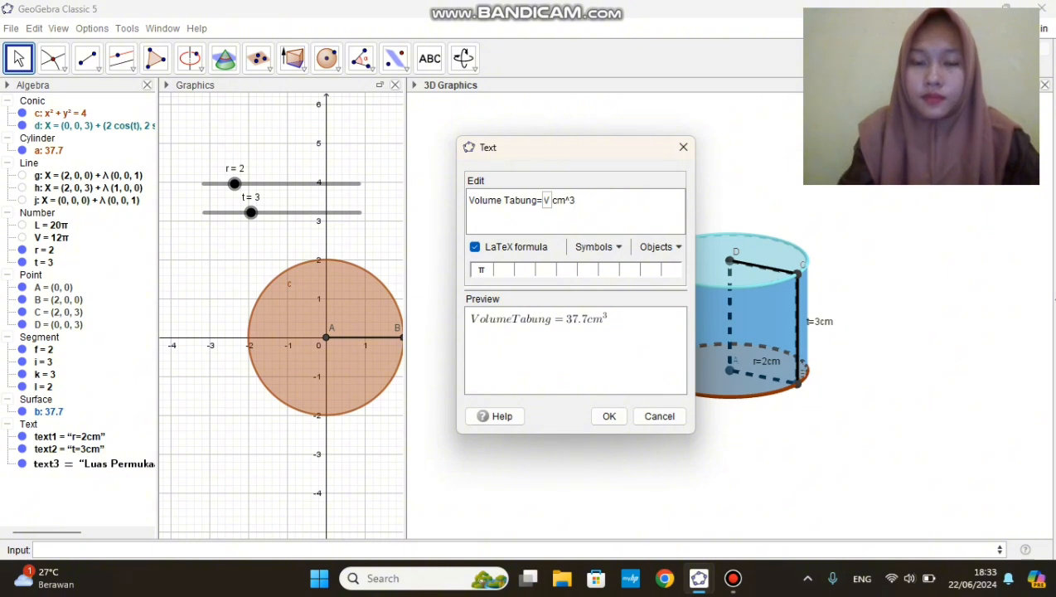
pyautogui.click(608, 416)
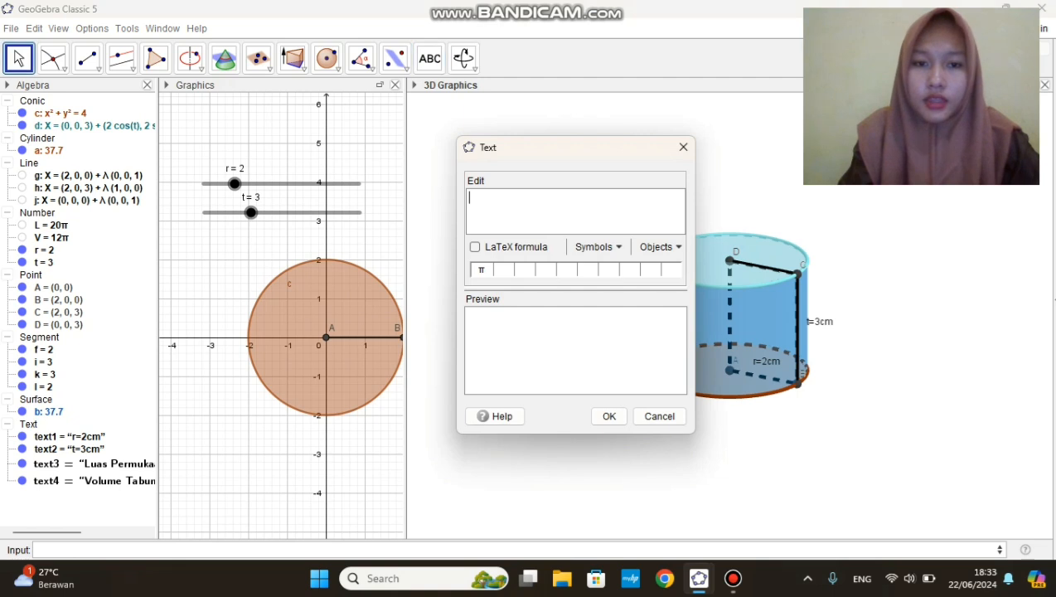
pyautogui.click(683, 147)
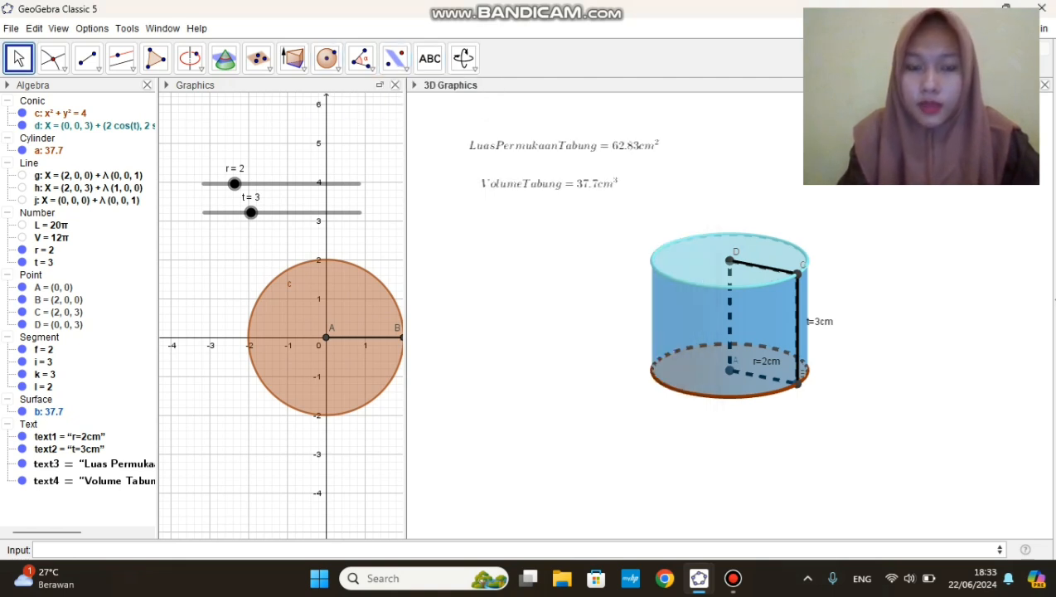
# Step: Try blue (#0000CC), dark purple (#330033) and purple (#660099) as the foreground colour of the volume text
pyautogui.click(549, 184)
pyautogui.rightClick(500, 186)
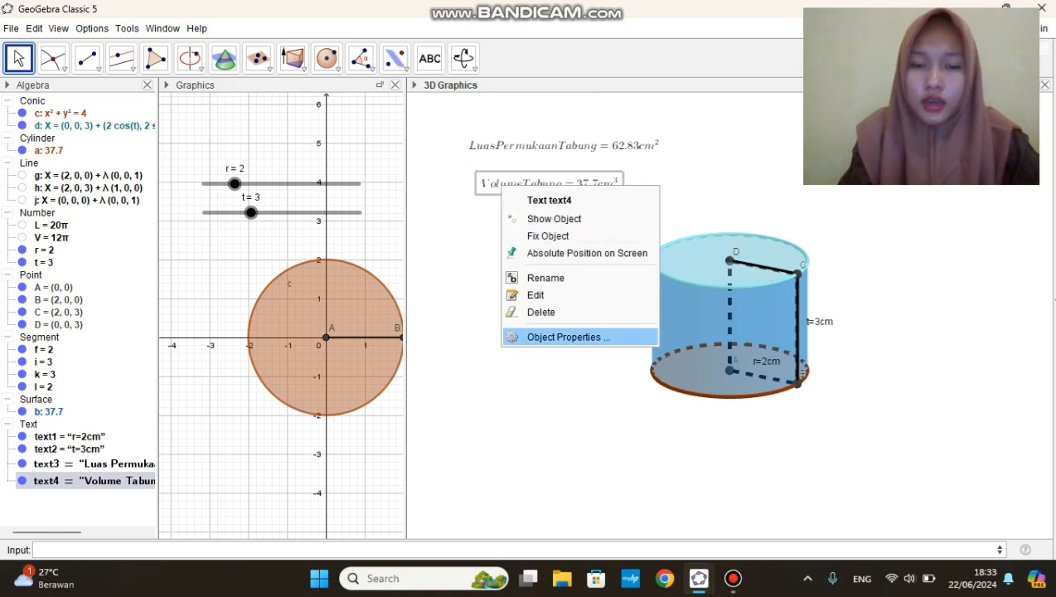
pyautogui.click(568, 336)
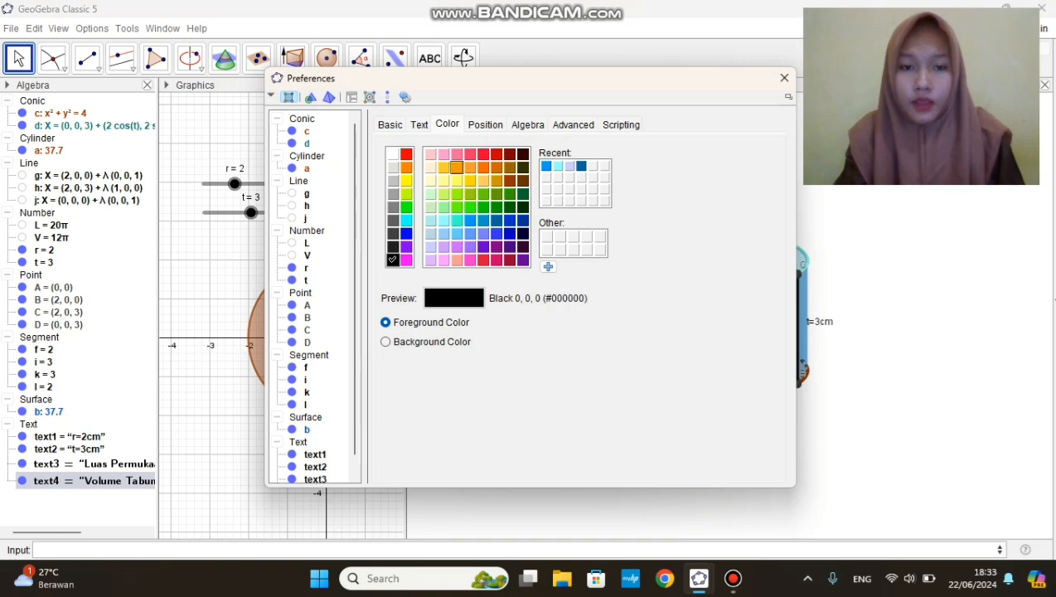
pyautogui.click(509, 233)
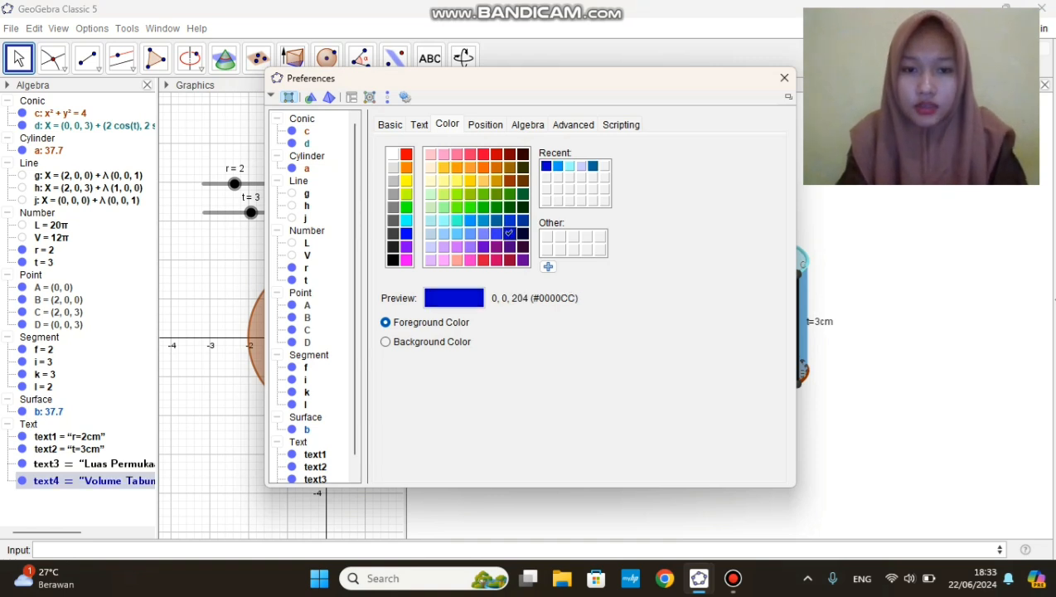
pyautogui.click(522, 246)
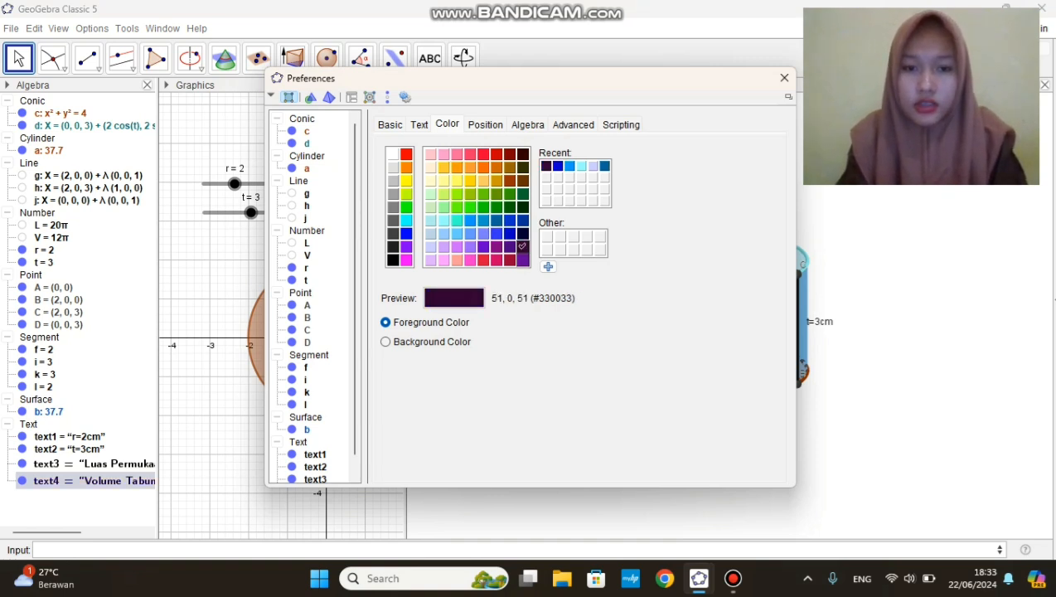
pyautogui.click(522, 260)
# Step: Make the volume text bold and set its foreground colour to black (#000000)
pyautogui.click(419, 124)
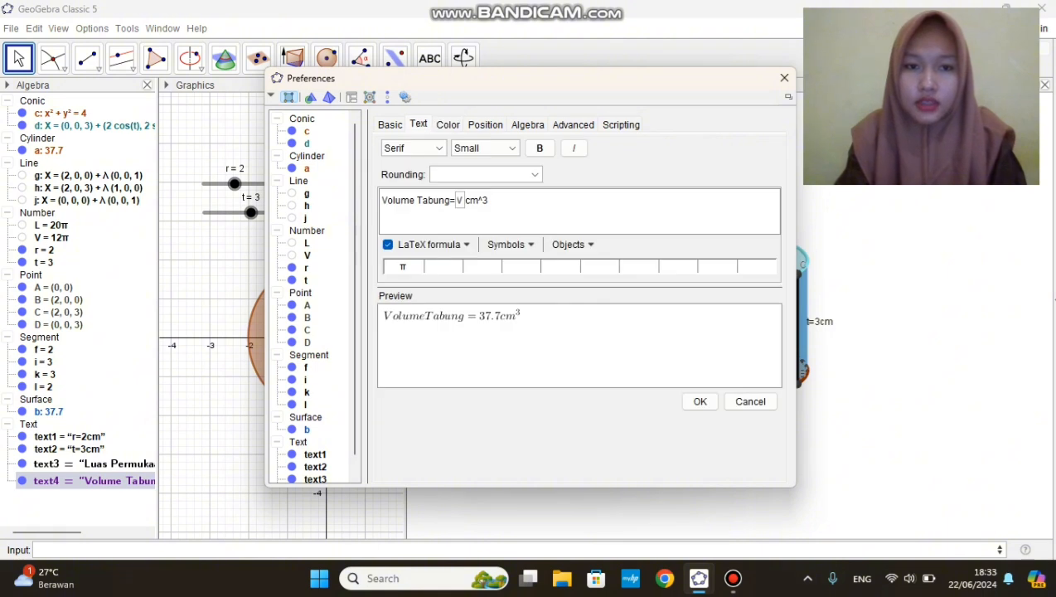
pyautogui.click(540, 148)
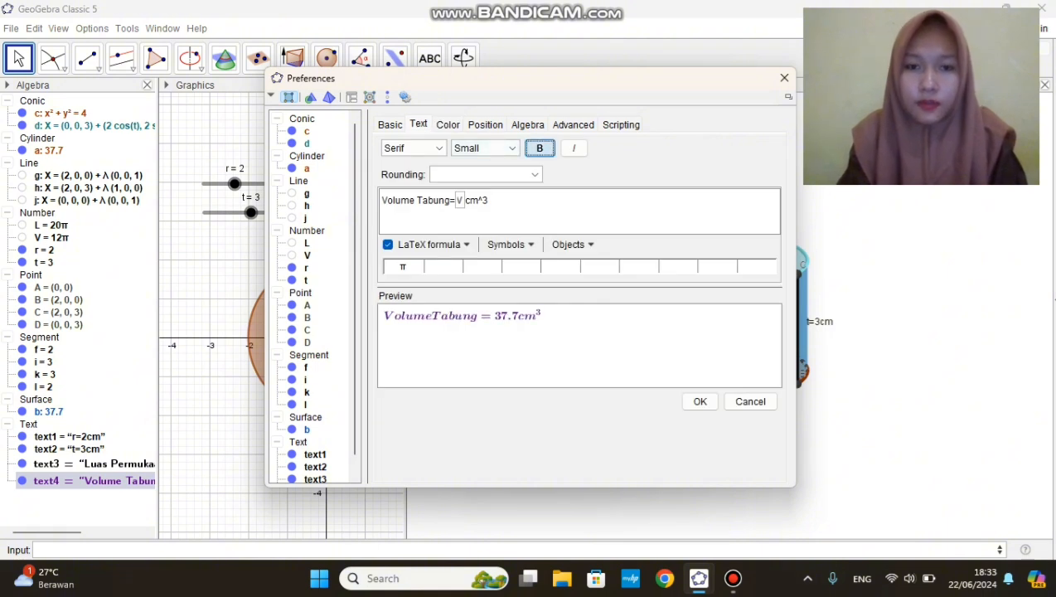
pyautogui.click(447, 124)
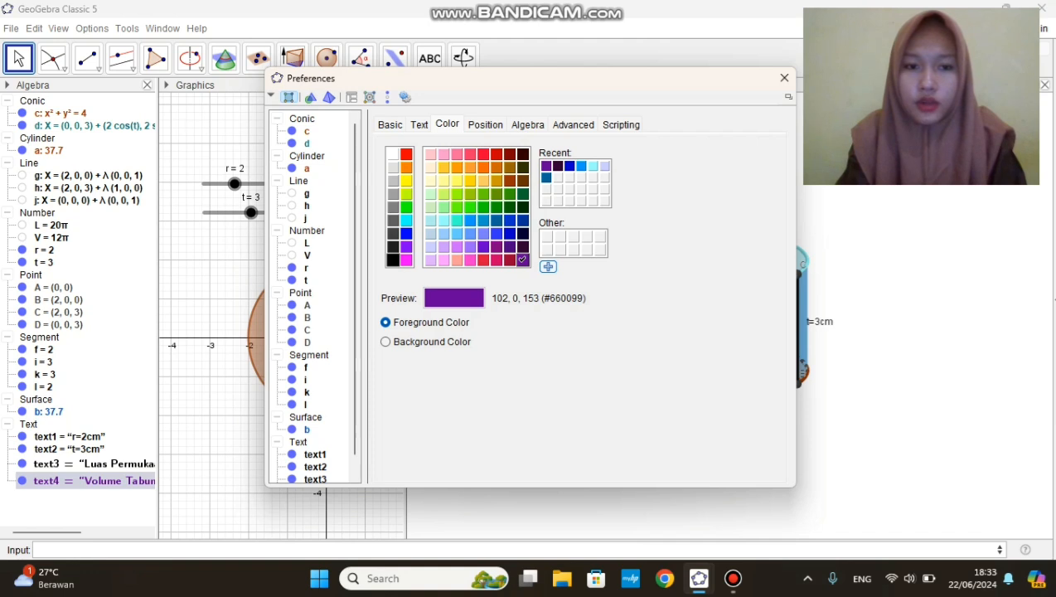
pyautogui.click(393, 260)
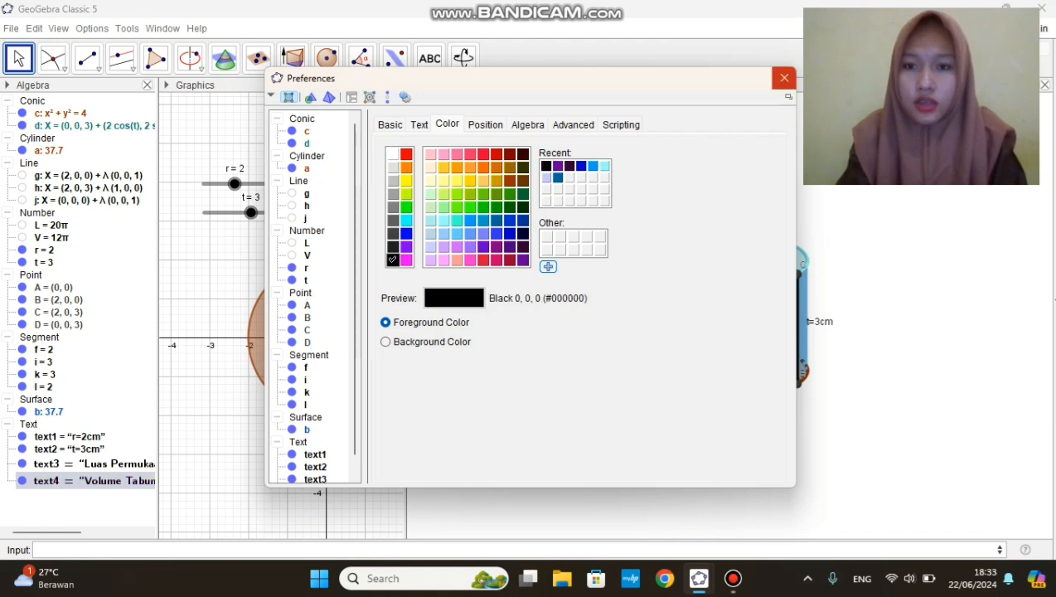
pyautogui.click(785, 77)
# Step: Set the foreground colour of the surface area text to dark red (#990033)
pyautogui.click(563, 145)
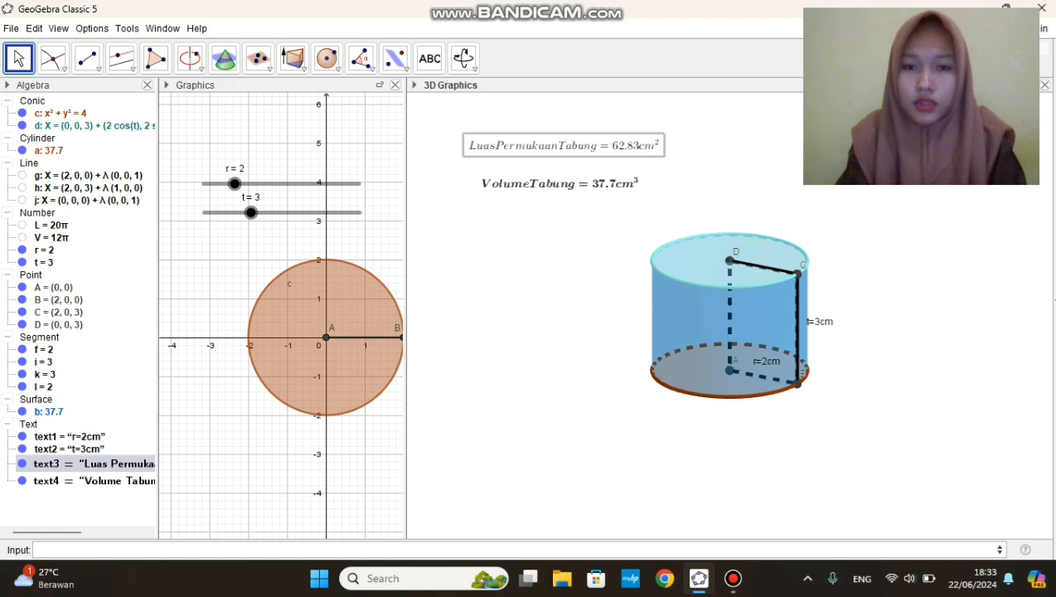
pyautogui.rightClick(554, 149)
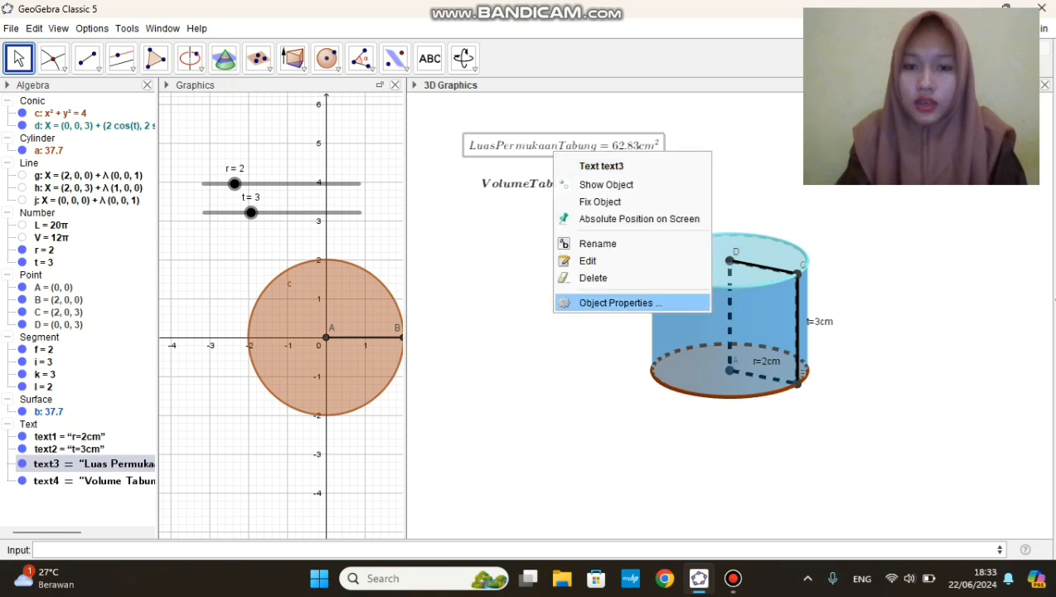
pyautogui.click(616, 303)
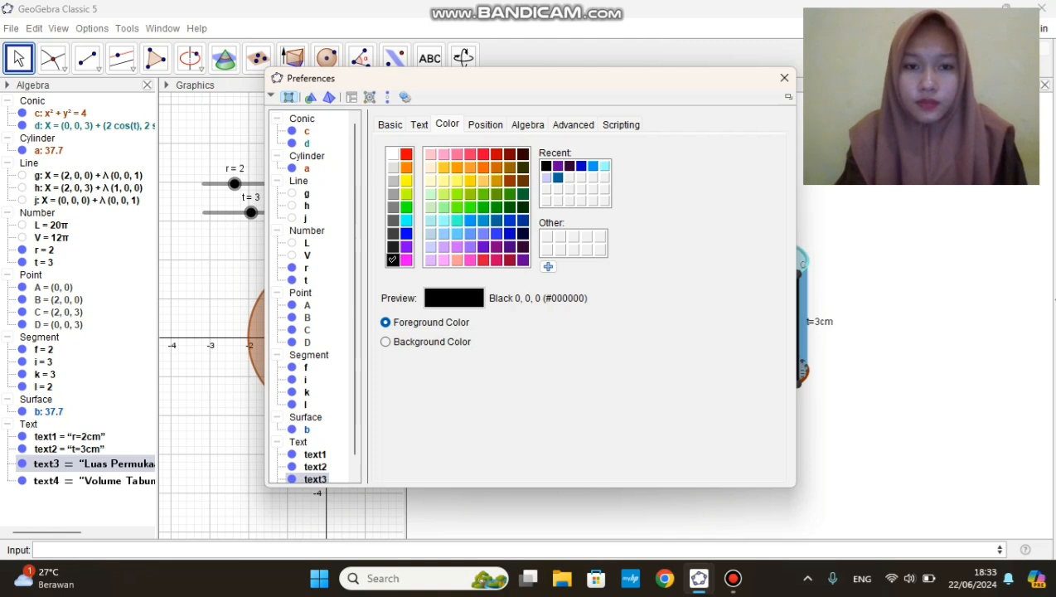
pyautogui.click(469, 246)
pyautogui.click(509, 193)
pyautogui.click(444, 193)
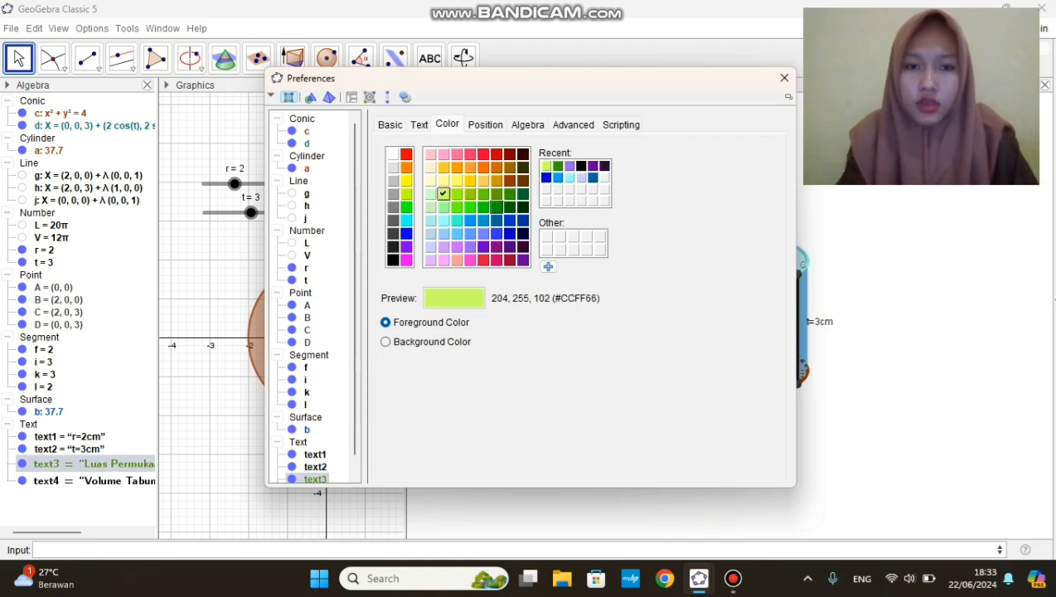
pyautogui.click(497, 206)
pyautogui.click(509, 259)
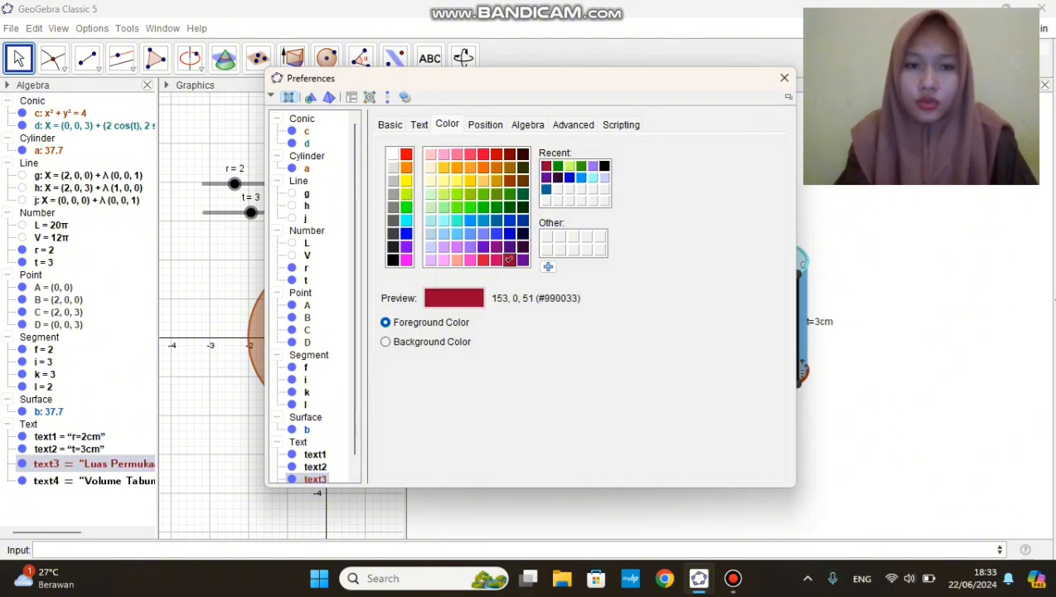
# Step: Make the surface area text bold and choose Small as its font size
pyautogui.click(418, 125)
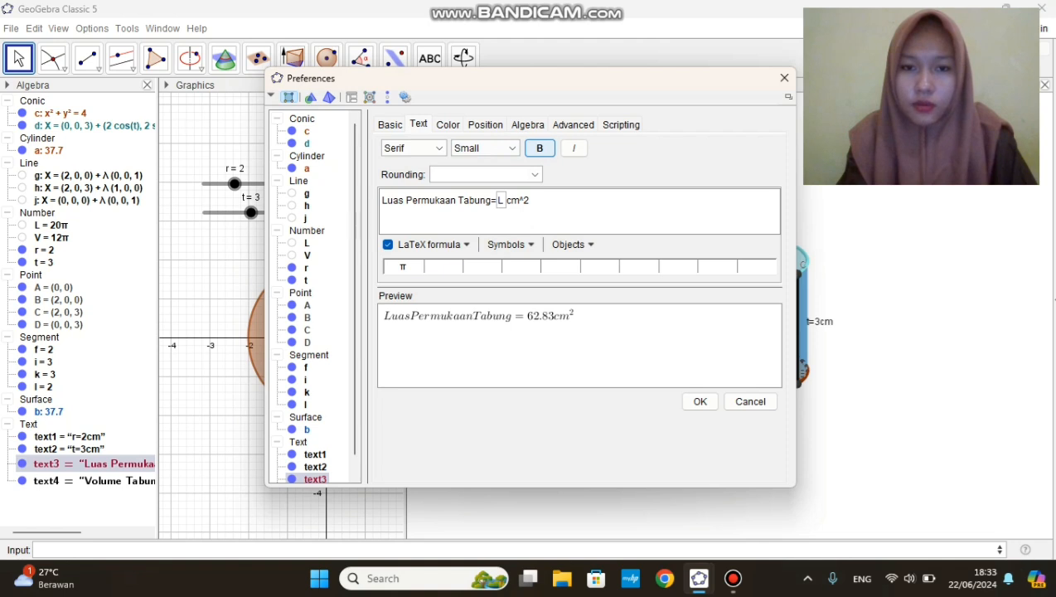
pyautogui.click(540, 147)
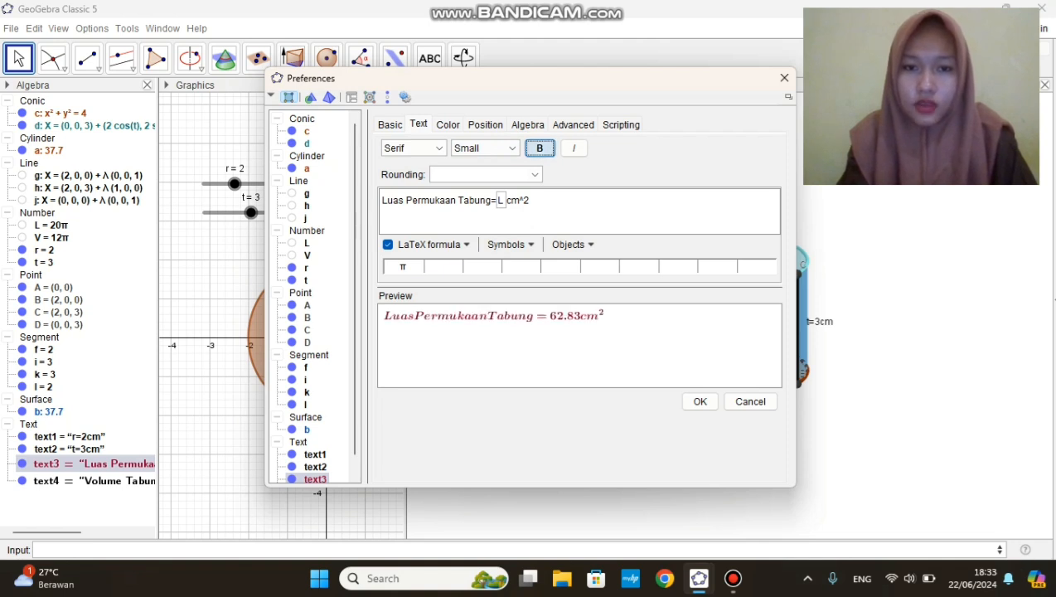
pyautogui.click(485, 148)
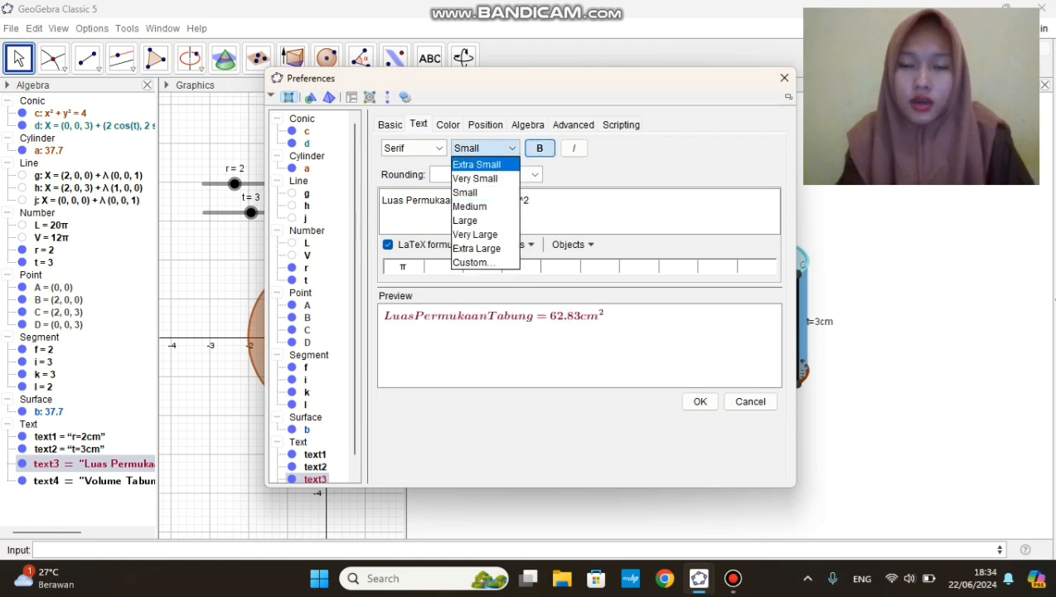
pyautogui.press('Down')
pyautogui.press('Down')
pyautogui.press('Down')
pyautogui.press('Down')
pyautogui.press('Down')
pyautogui.press('Down')
pyautogui.press('Up')
pyautogui.press('Up')
pyautogui.press('Up')
pyautogui.press('Up')
pyautogui.press('Up')
pyautogui.press('Up')
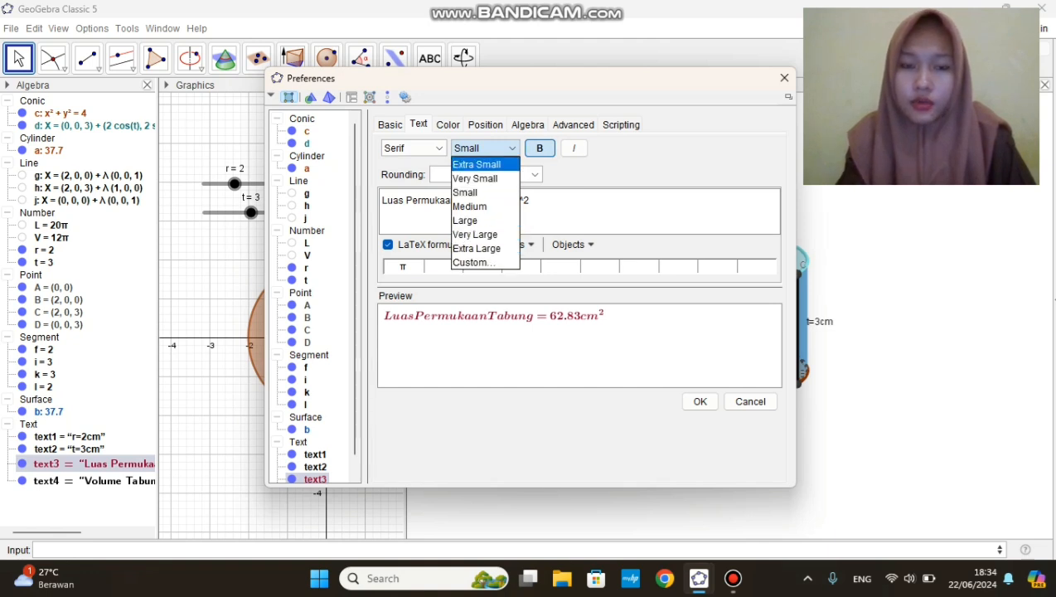
pyautogui.press('Down')
pyautogui.press('Down')
pyautogui.press('Down')
pyautogui.press('Down')
pyautogui.press('Down')
pyautogui.press('Down')
pyautogui.press('Up')
pyautogui.press('Up')
pyautogui.press('Up')
pyautogui.press('Up')
pyautogui.press('Up')
pyautogui.press('Up')
pyautogui.press('Down')
pyautogui.press('Down')
pyautogui.press('Down')
pyautogui.press('Down')
pyautogui.press('Down')
pyautogui.press('Down')
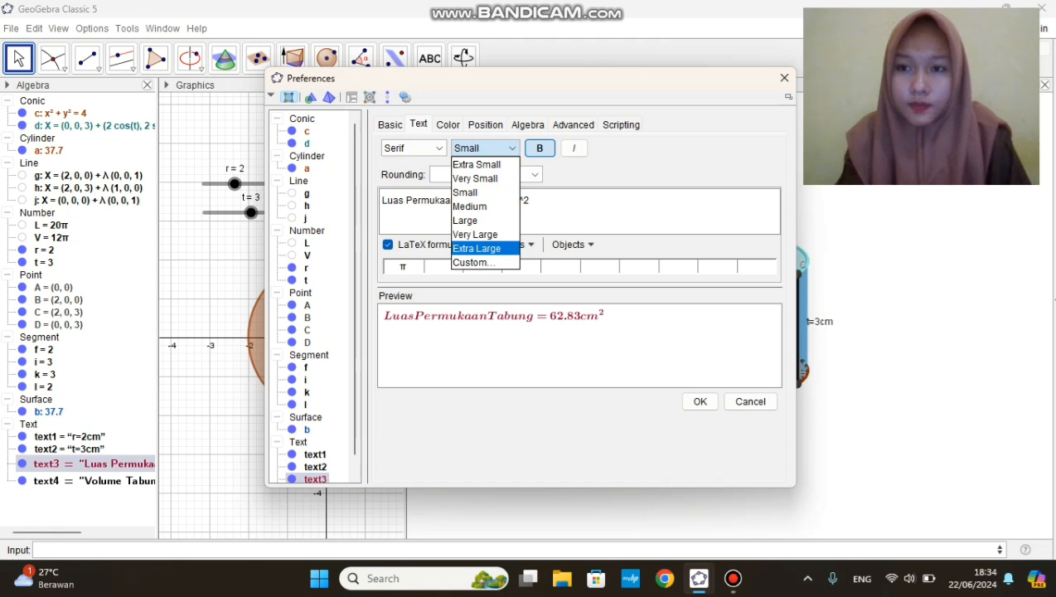
pyautogui.press('Up')
pyautogui.press('Up')
pyautogui.press('Up')
pyautogui.press('Up')
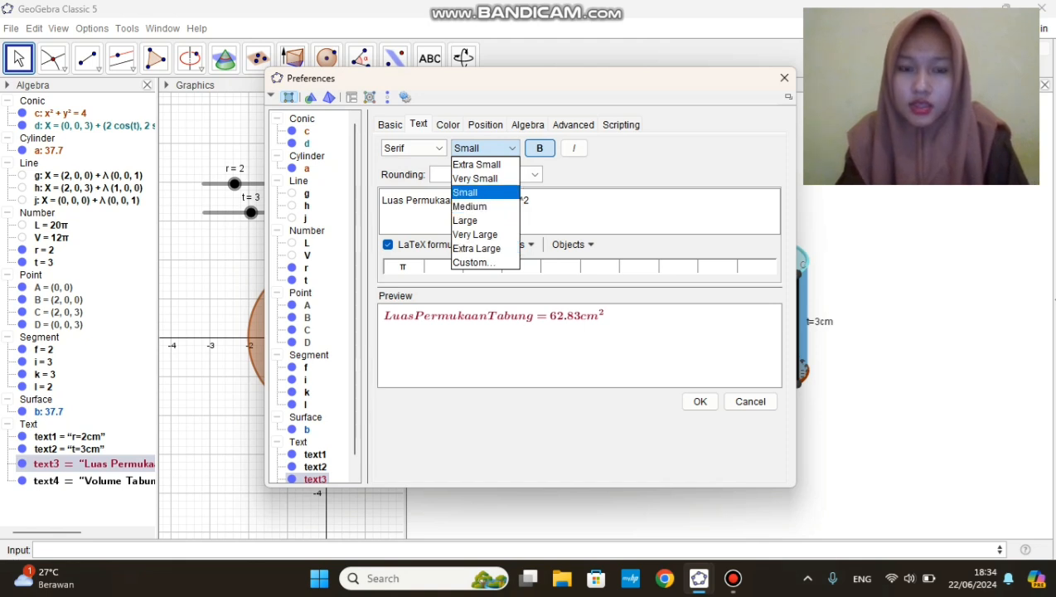
pyautogui.press('Return')
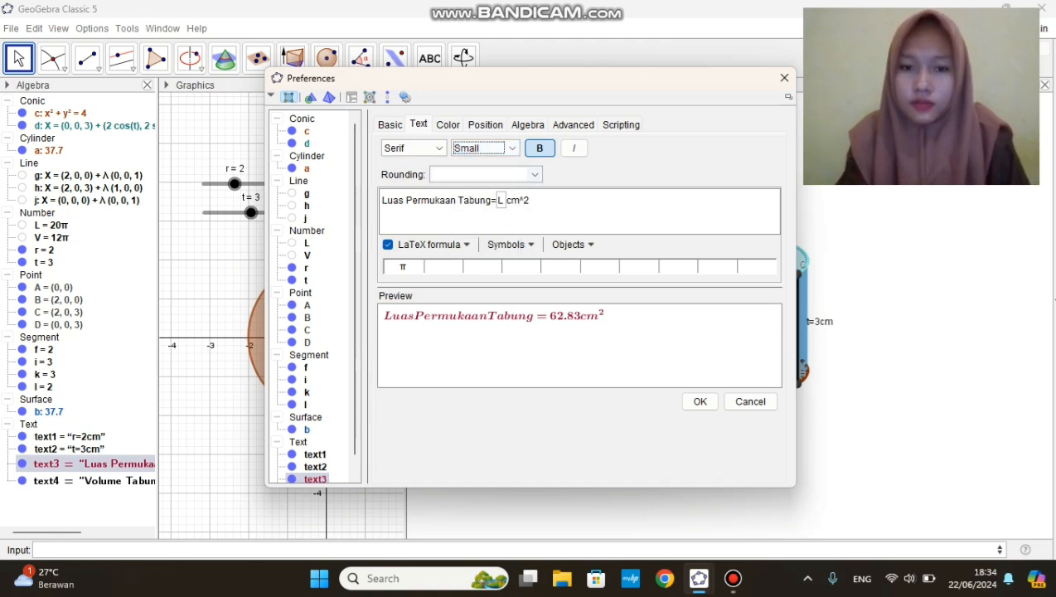
pyautogui.click(698, 401)
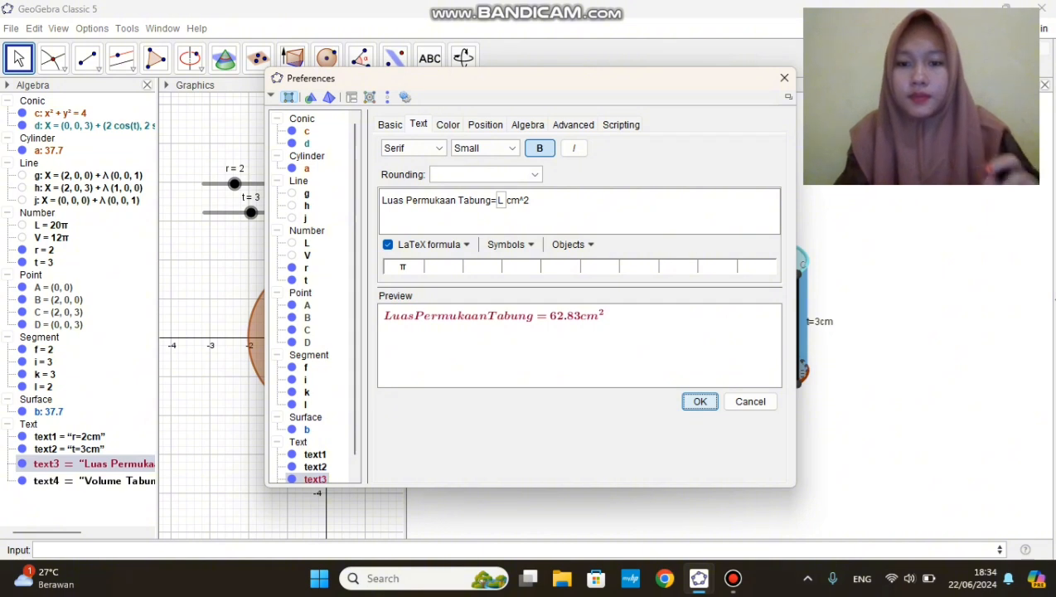
pyautogui.click(784, 78)
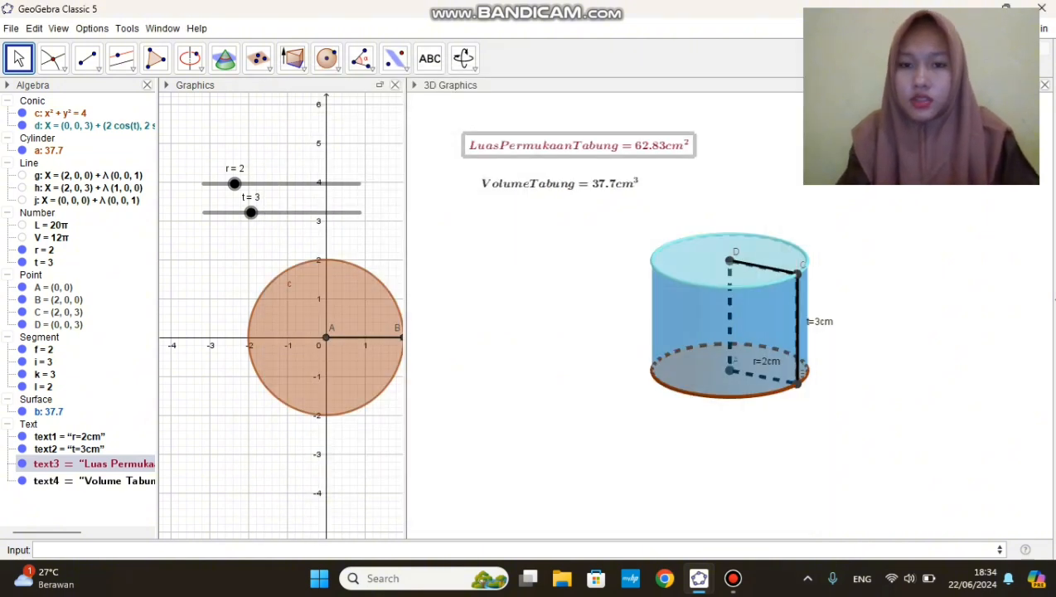
# Step: Move the surface area text slightly left and place the volume text directly beneath it, with their left edges roughly aligned
pyautogui.moveTo(578, 145)
pyautogui.mouseDown()
pyautogui.moveTo(615, 155)
pyautogui.moveTo(558, 132)
pyautogui.moveTo(566, 146)
pyautogui.mouseUp()
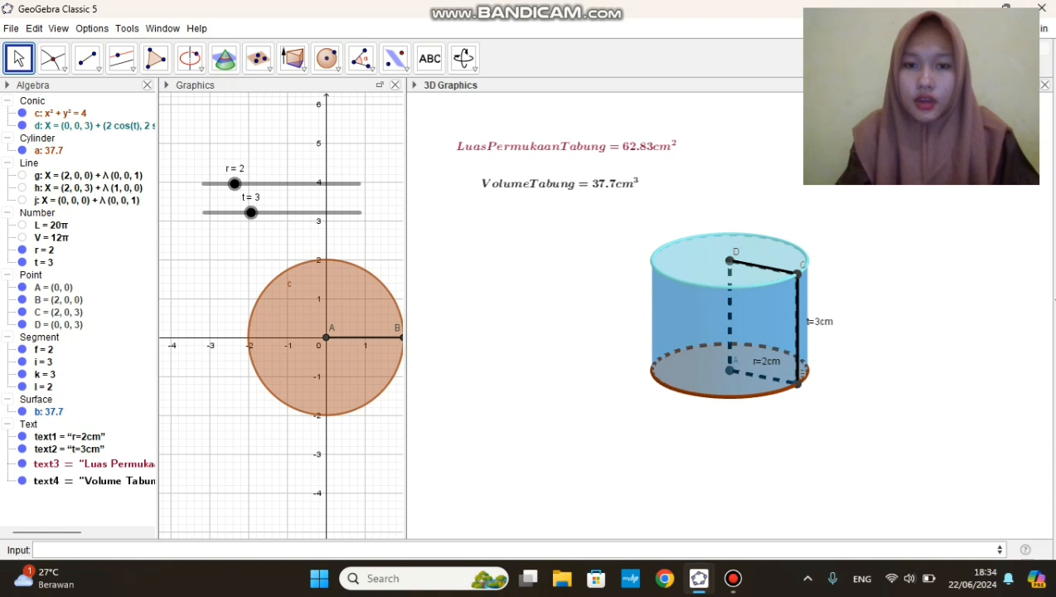
pyautogui.click(559, 183)
pyautogui.moveTo(560, 183); pyautogui.dragTo(539, 172)
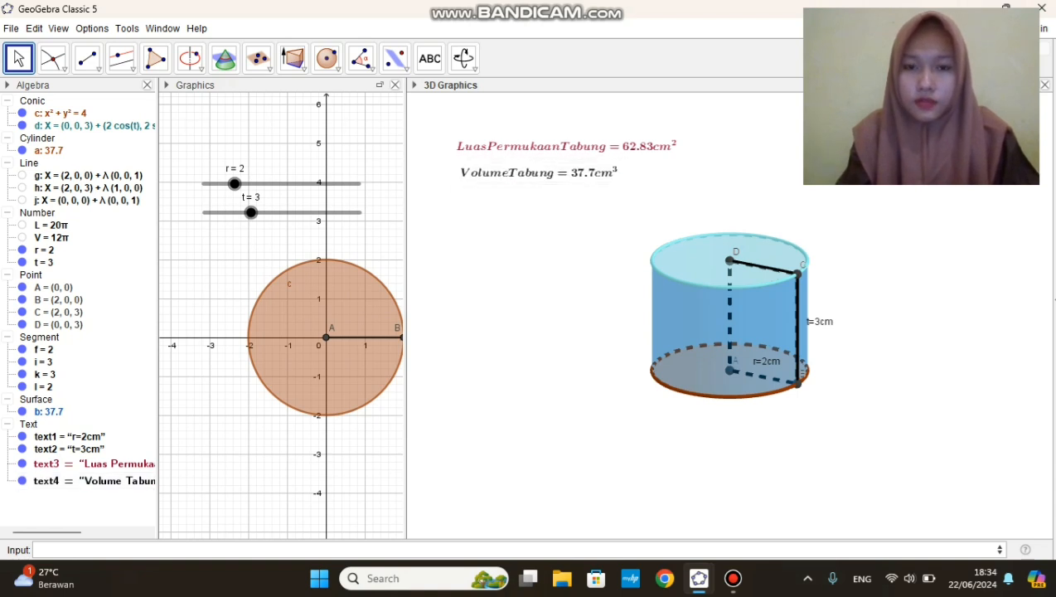